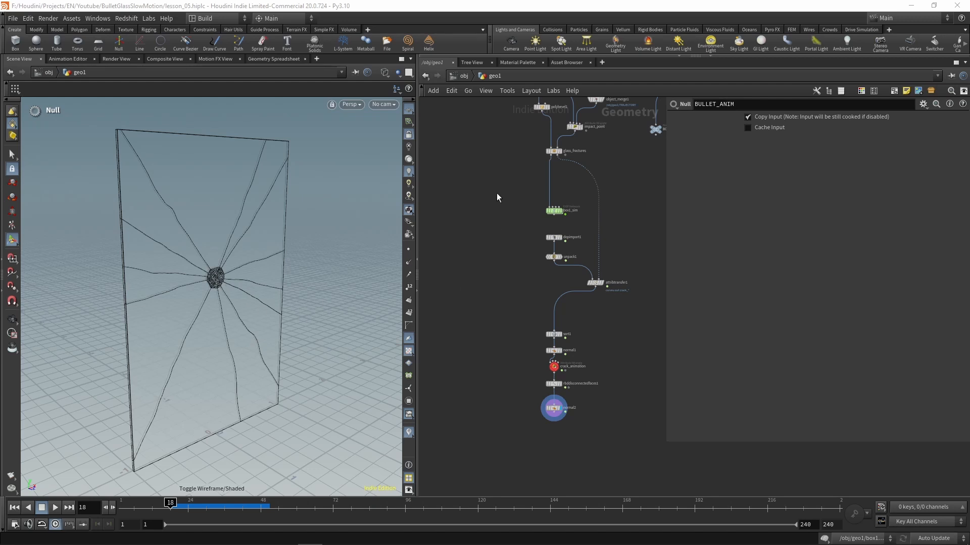
Step: Add an Unpack node beside the glass_fractures branch and connect it to the first output of glass_fractures
{"action": "scroll", "coordinate": [505, 222], "scroll_direction": "up", "scroll_amount": 5}
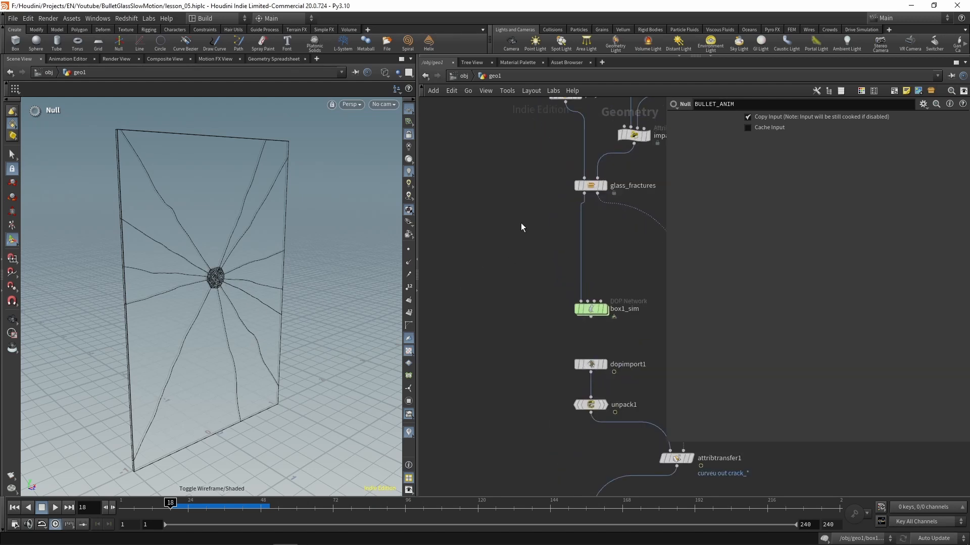
{"action": "middle_click_drag", "start_coordinate": [536, 225], "coordinate": [494, 213]}
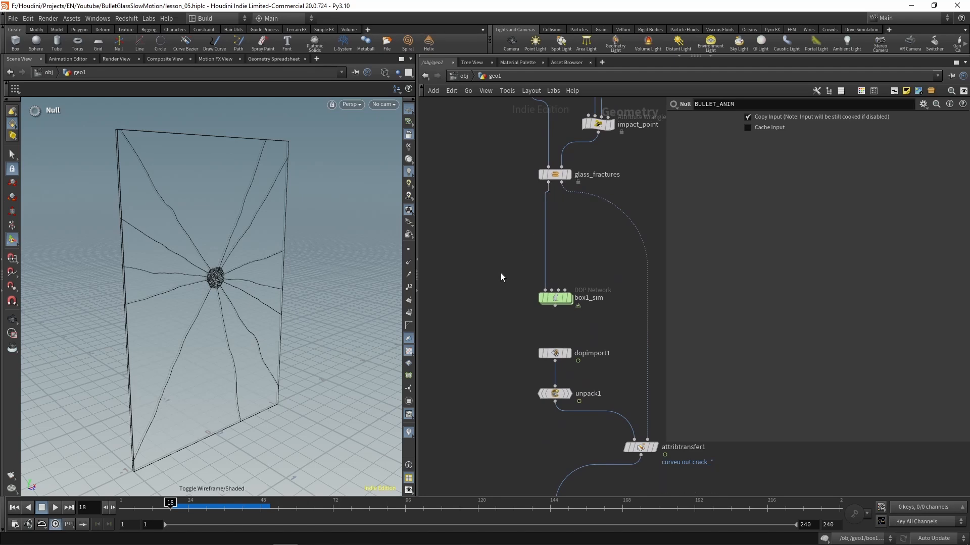
{"action": "key", "text": "Tab"}
{"action": "type", "text": "unpac"}
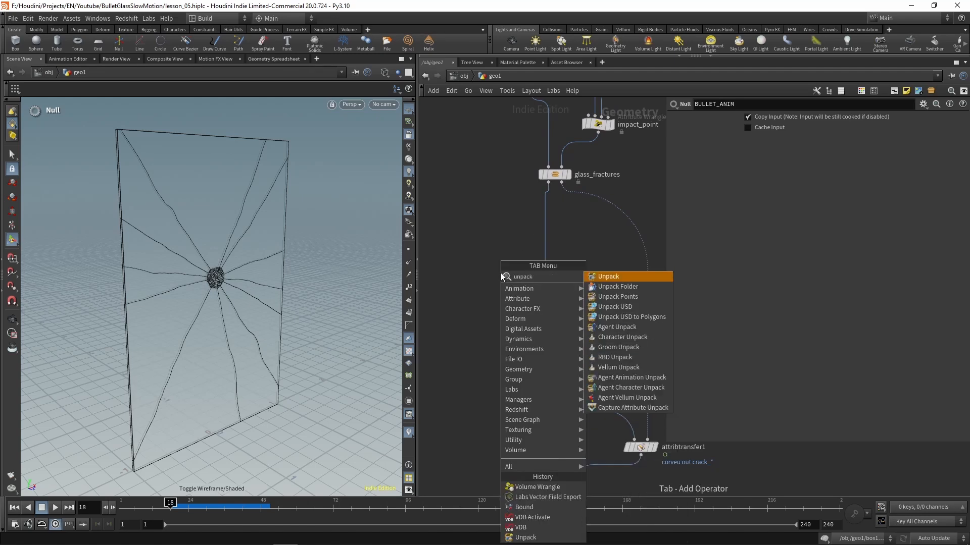
{"action": "key", "text": "Return"}
{"action": "left_click", "coordinate": [498, 234]}
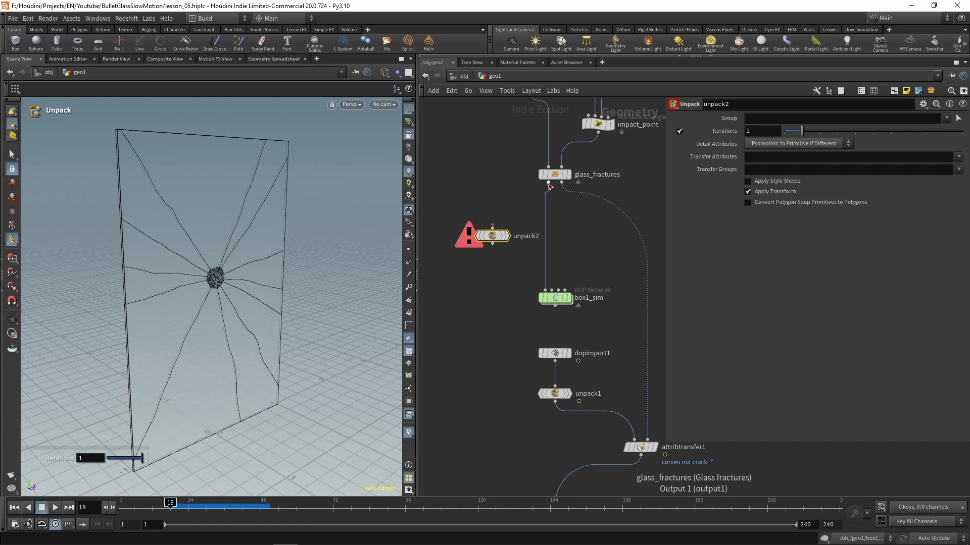
{"action": "left_click_drag", "start_coordinate": [548, 181], "coordinate": [492, 228]}
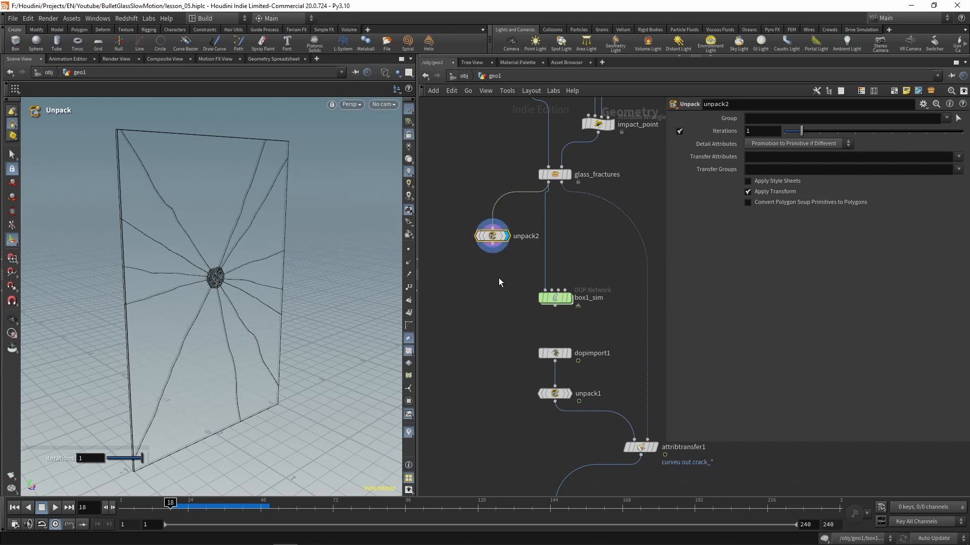
Step: Set the new Unpack node to transfer the impact_zone group and shift the node slightly away from the main branch
{"action": "left_click", "coordinate": [958, 169]}
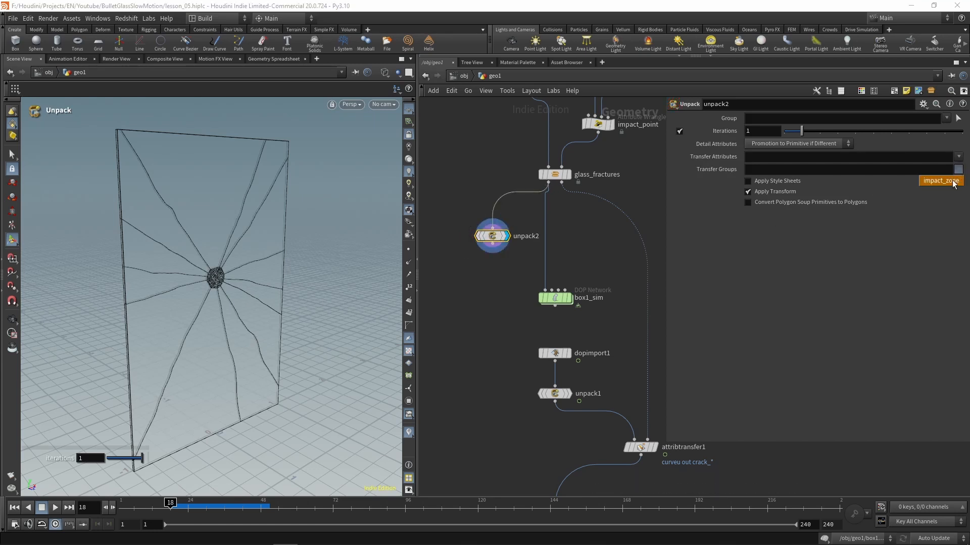
{"action": "left_click", "coordinate": [938, 181]}
{"action": "middle_click_drag", "start_coordinate": [502, 276], "coordinate": [537, 245]}
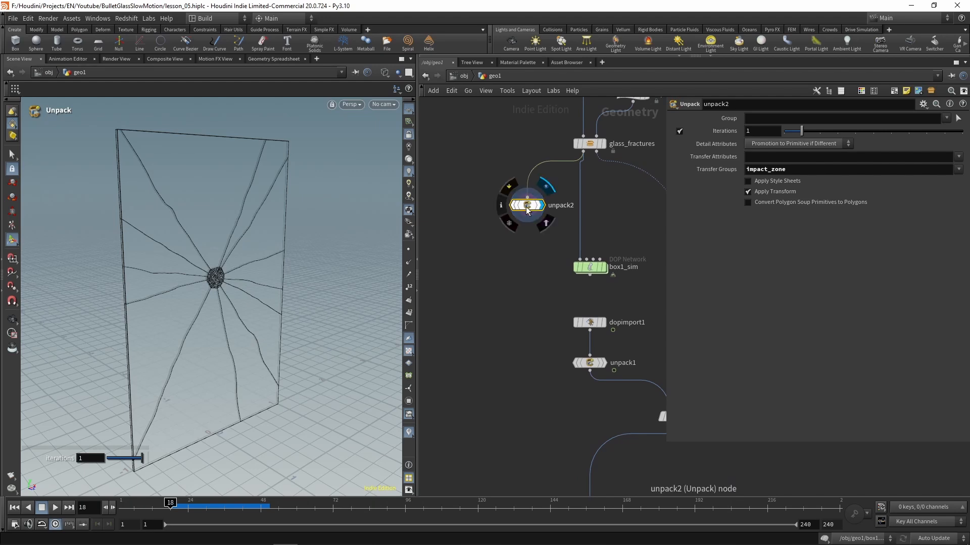
{"action": "left_click_drag", "start_coordinate": [527, 208], "coordinate": [518, 207]}
Step: Add a Blast node connected below unpack2
{"action": "key", "text": "Tab"}
{"action": "type", "text": "bla"}
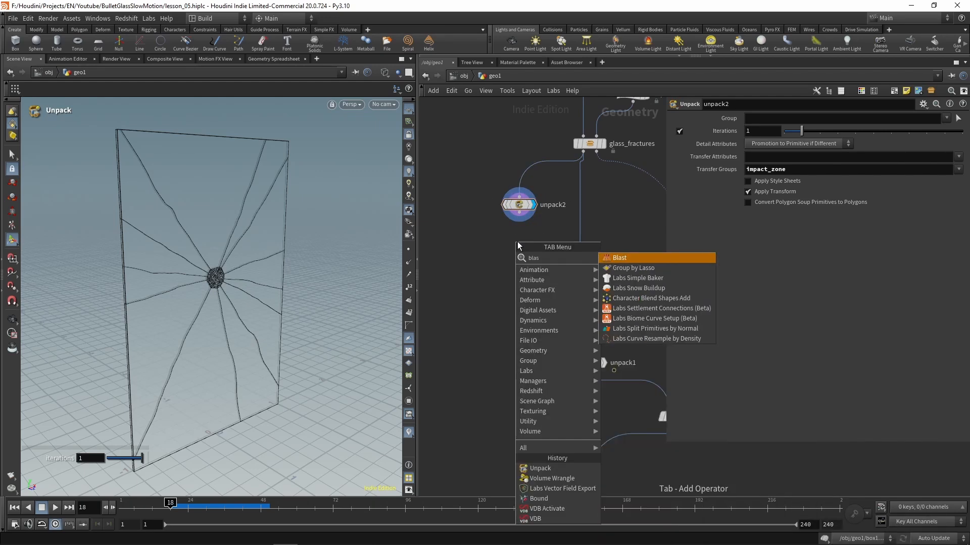
{"action": "key", "text": "Return"}
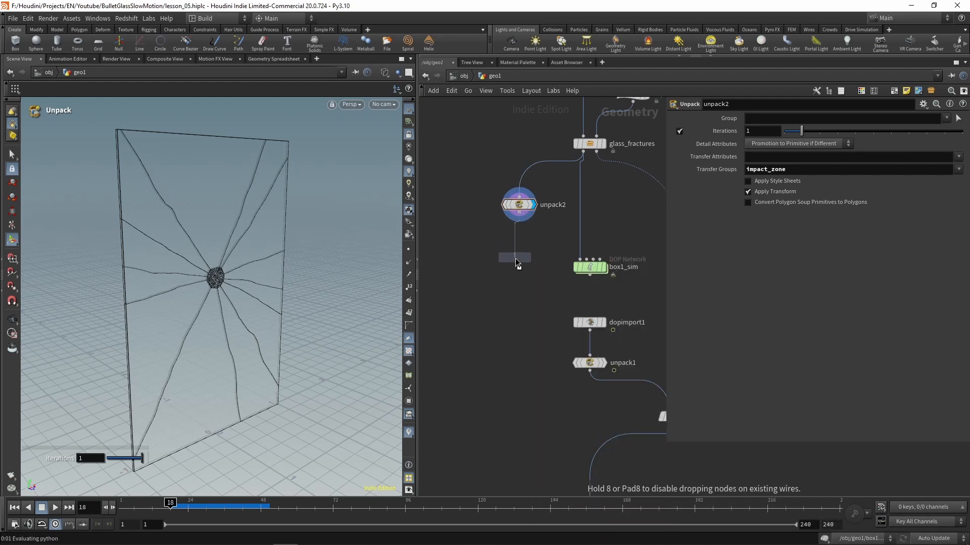
{"action": "left_click", "coordinate": [519, 254]}
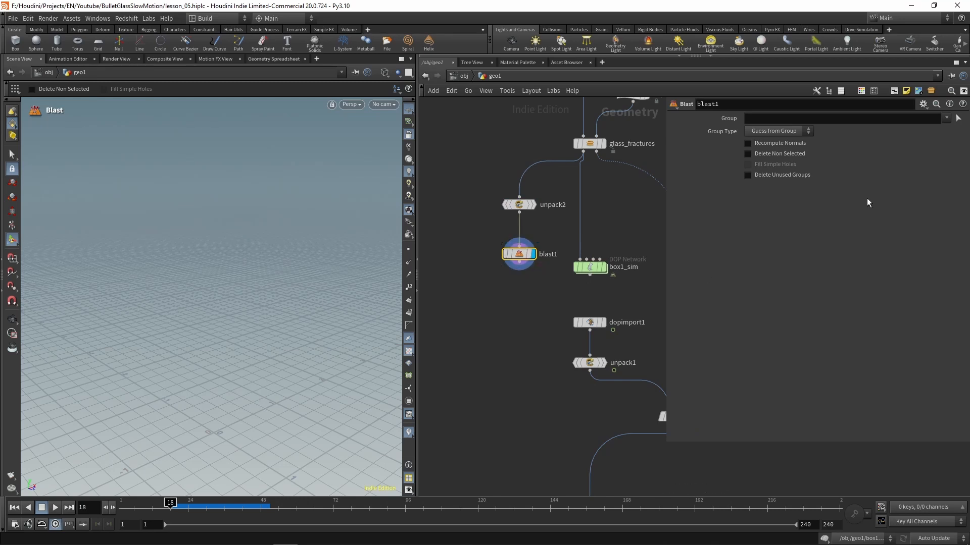
Step: Set the Blast group to impact_zone and enable Delete Non Selected
{"action": "left_click", "coordinate": [947, 118]}
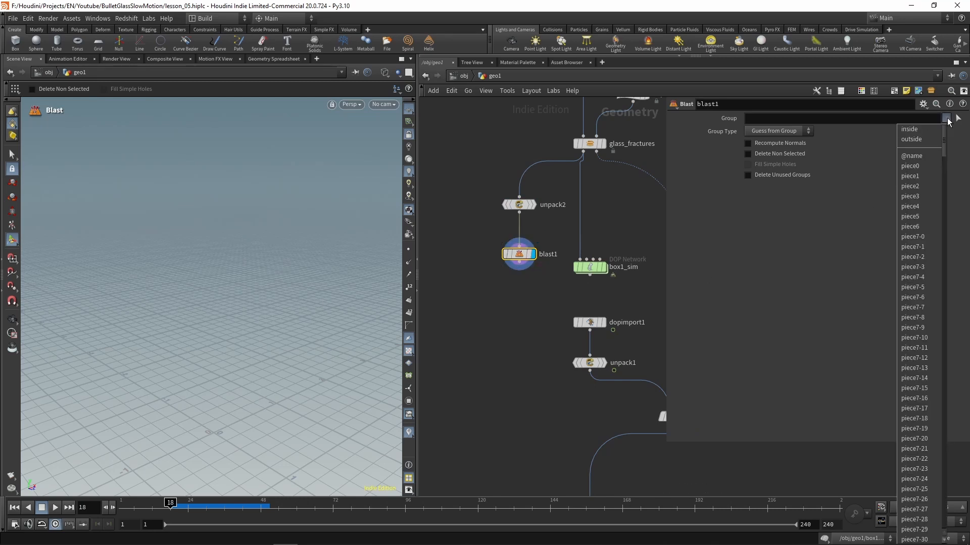
{"action": "left_click", "coordinate": [851, 118]}
{"action": "left_click", "coordinate": [851, 118]}
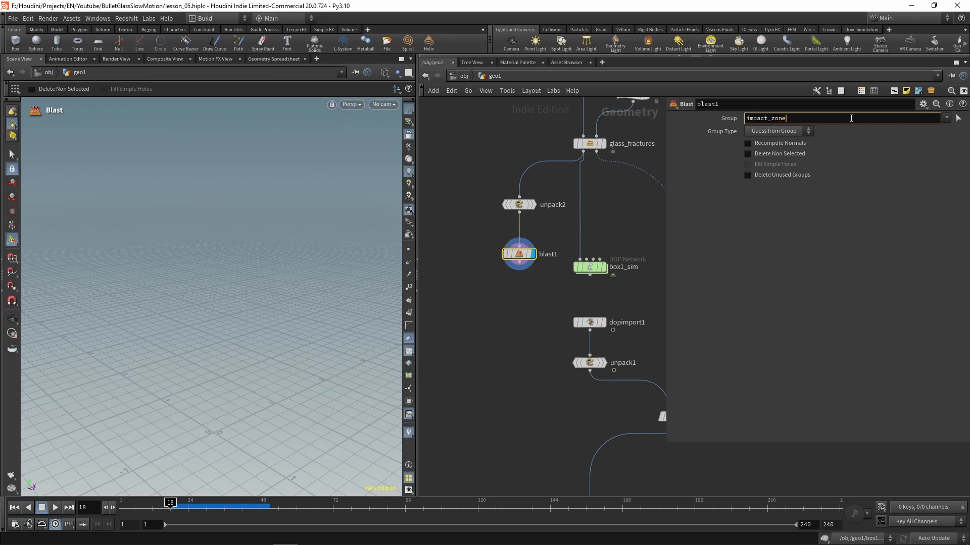
{"action": "key", "text": "Return"}
{"action": "left_click", "coordinate": [748, 154]}
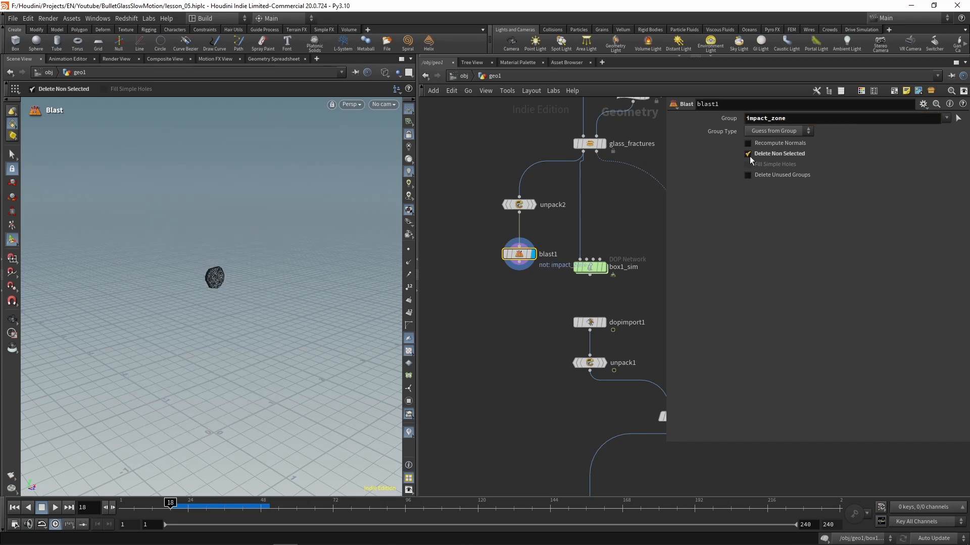
Step: Move unpack2 and blast1 farther away from box1_sim and frame the impact zone geometry in the viewport
{"action": "left_click_drag", "start_coordinate": [480, 174], "coordinate": [507, 262]}
{"action": "left_click", "coordinate": [502, 255]}
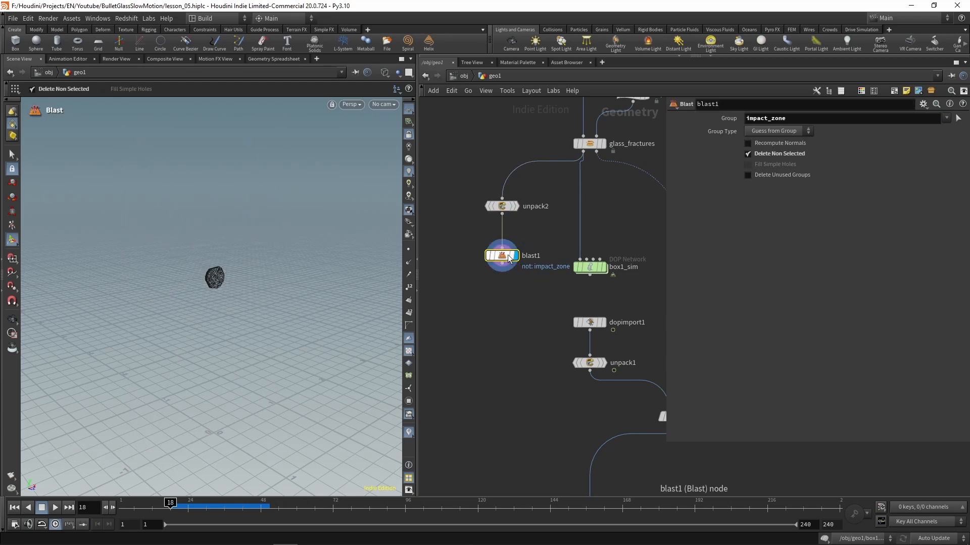
{"action": "key", "text": "f"}
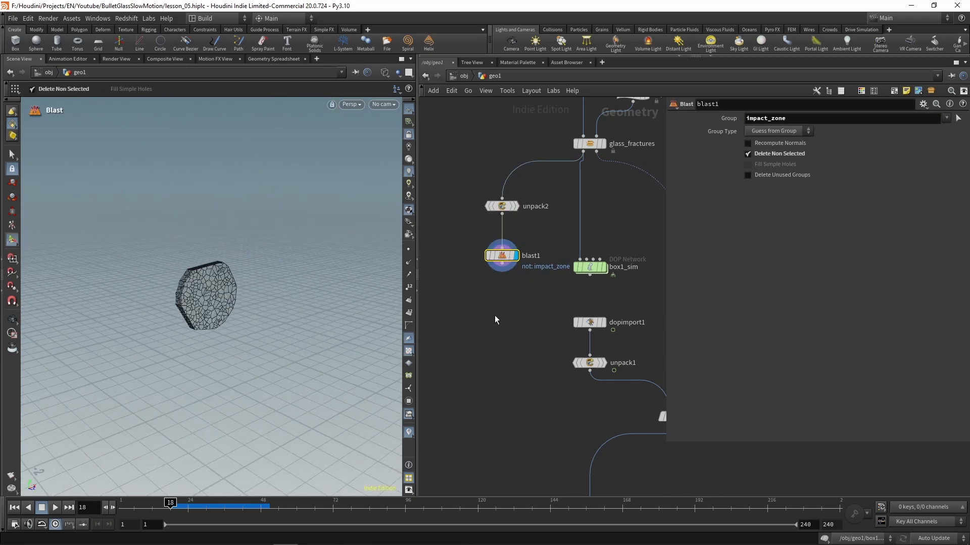
Step: Add a Scatter node connected below blast1 and display its points
{"action": "middle_click_drag", "start_coordinate": [495, 317], "coordinate": [487, 301]}
{"action": "key", "text": "Tab"}
{"action": "type", "text": "scat"}
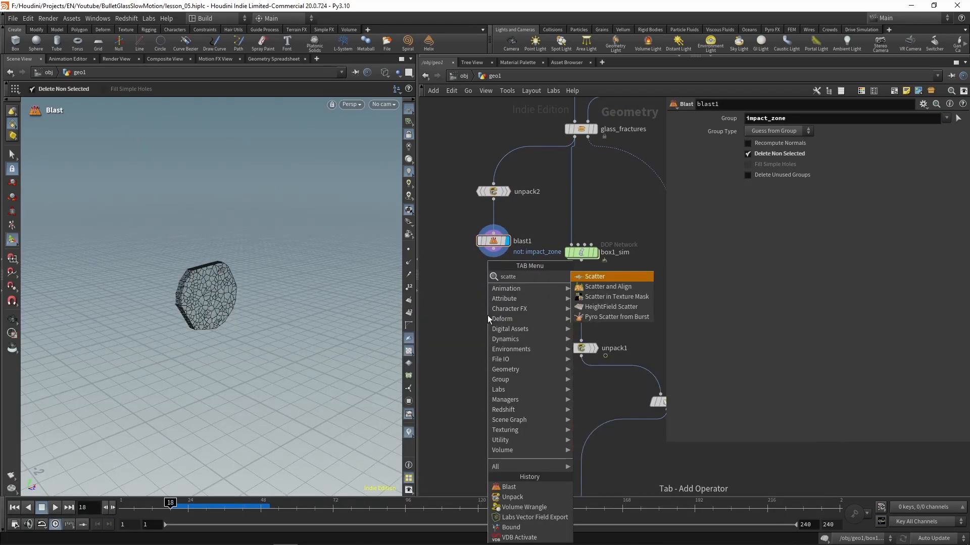
{"action": "key", "text": "Return"}
{"action": "left_click", "coordinate": [499, 295]}
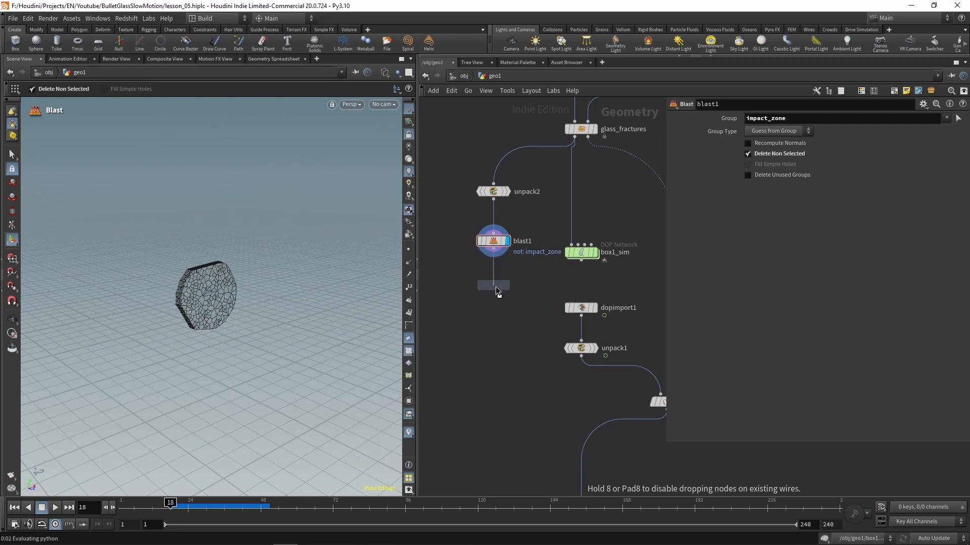
{"action": "left_click", "coordinate": [506, 291]}
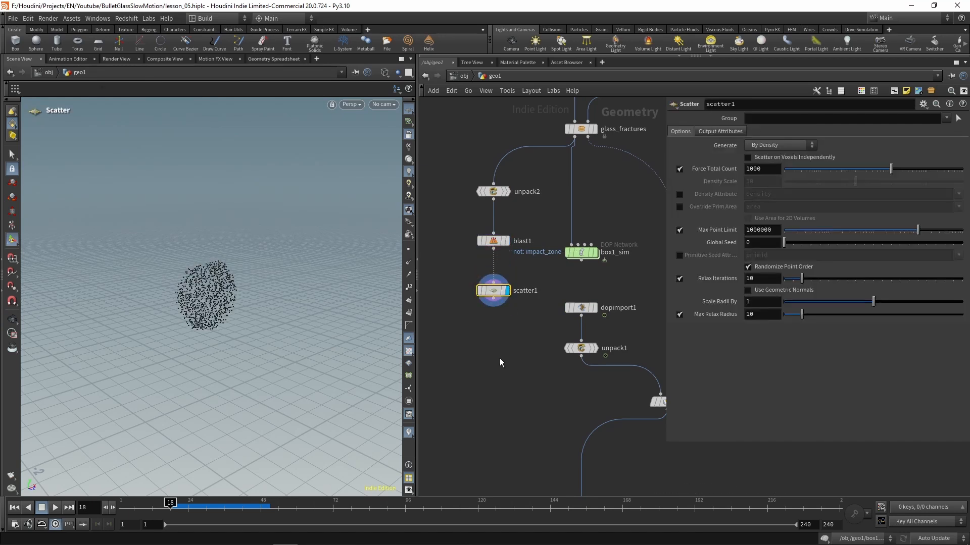
Step: Disable Relax Iterations on the Scatter node and inspect the scattered points from another angle
{"action": "left_click", "coordinate": [680, 279]}
{"action": "key", "text": "Escape"}
{"action": "left_click_drag", "start_coordinate": [199, 295], "coordinate": [202, 331]}
{"action": "key", "text": "Return"}
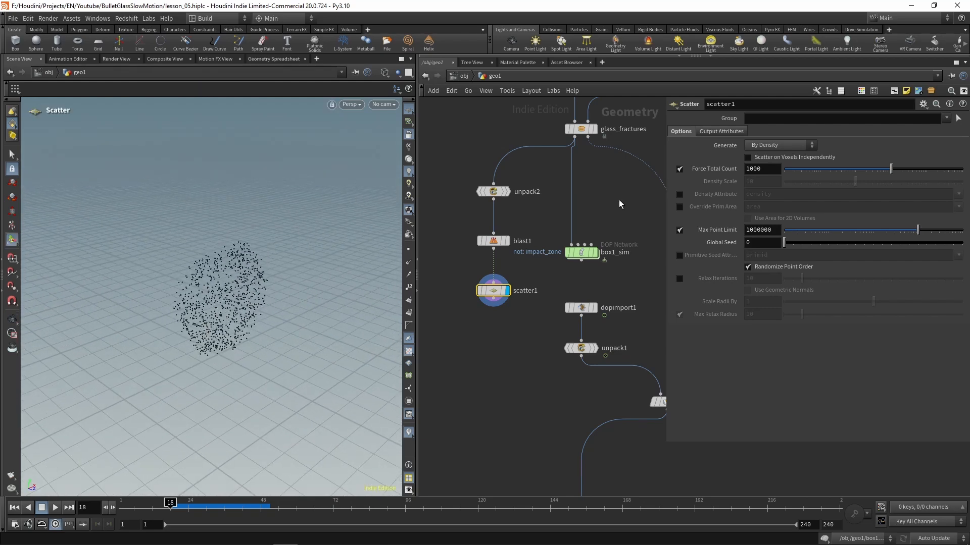
Step: Set the Scatter node's Force Total Count to 50000 and inspect the denser point cloud
{"action": "double_click", "coordinate": [751, 169]}
{"action": "type", "text": "50000"}
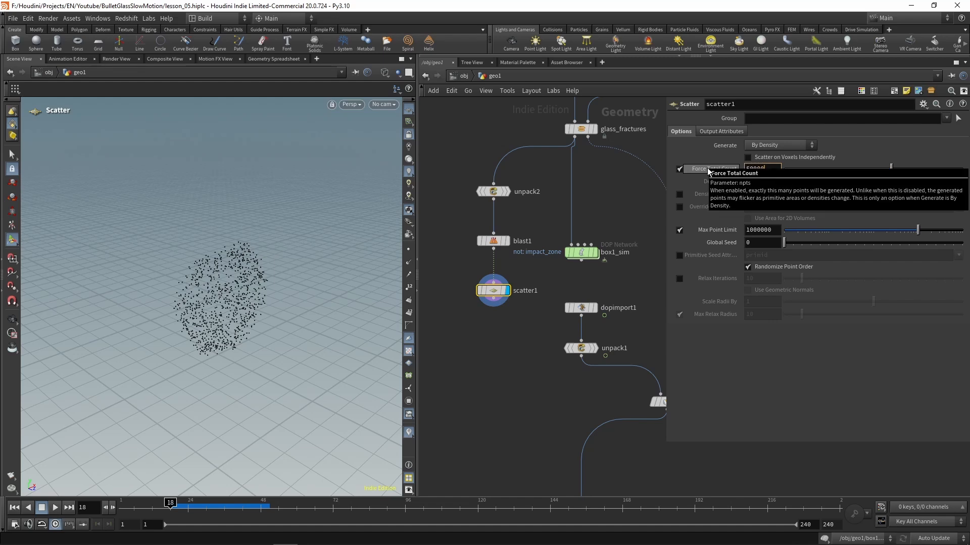
{"action": "key", "text": "Return"}
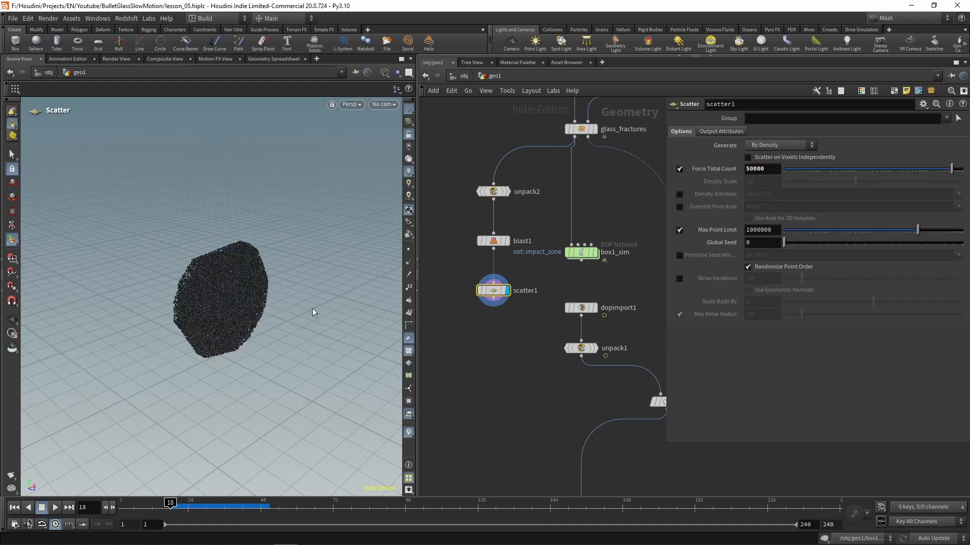
{"action": "key", "text": "Escape"}
{"action": "left_click_drag", "start_coordinate": [312, 308], "coordinate": [271, 303]}
{"action": "key", "text": "Return"}
Step: Add a POP Network below scatter1, wire scatter1 into its first input, and display the network's output
{"action": "middle_click_drag", "start_coordinate": [479, 366], "coordinate": [489, 342]}
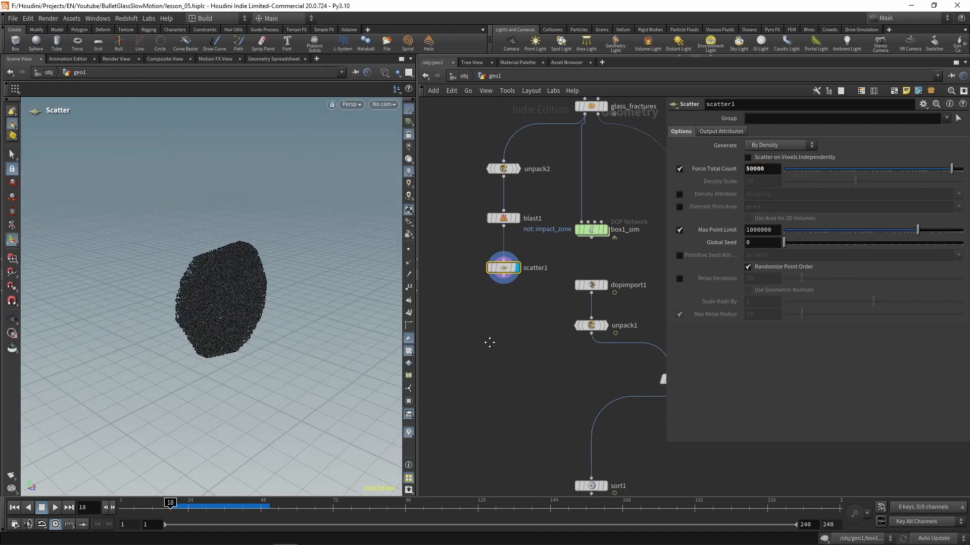
{"action": "key", "text": "Tab"}
{"action": "type", "text": "popnet"}
{"action": "key", "text": "Return"}
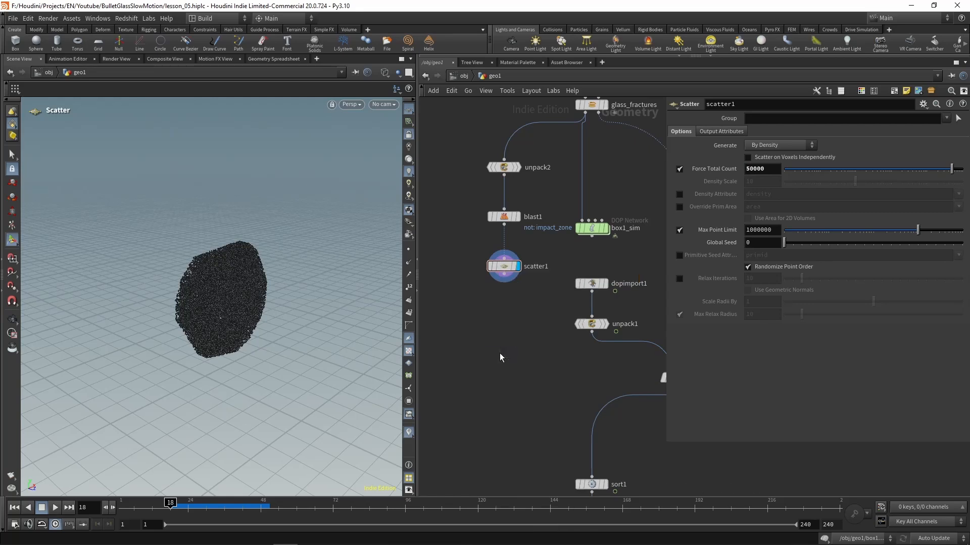
{"action": "left_click", "coordinate": [504, 338]}
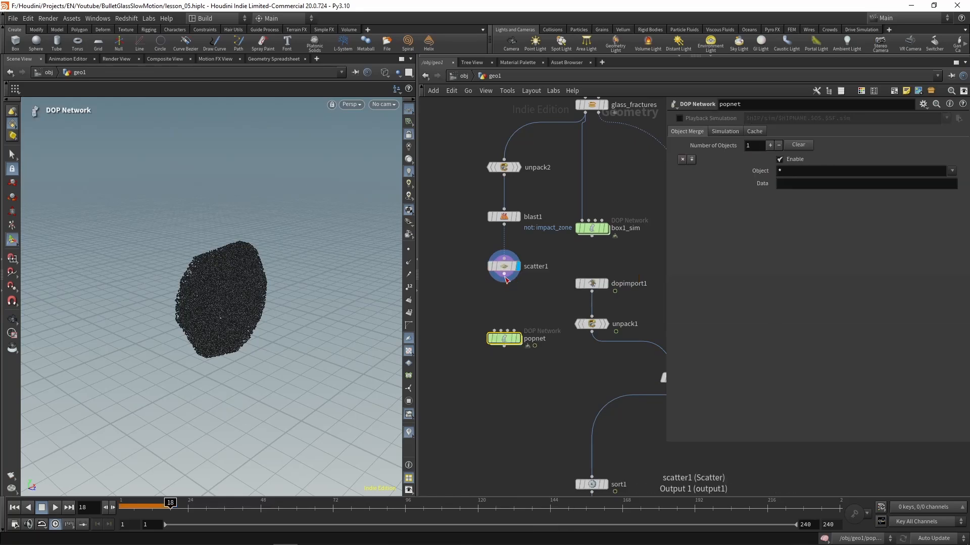
{"action": "left_click_drag", "start_coordinate": [504, 274], "coordinate": [495, 333]}
{"action": "left_click", "coordinate": [515, 339]}
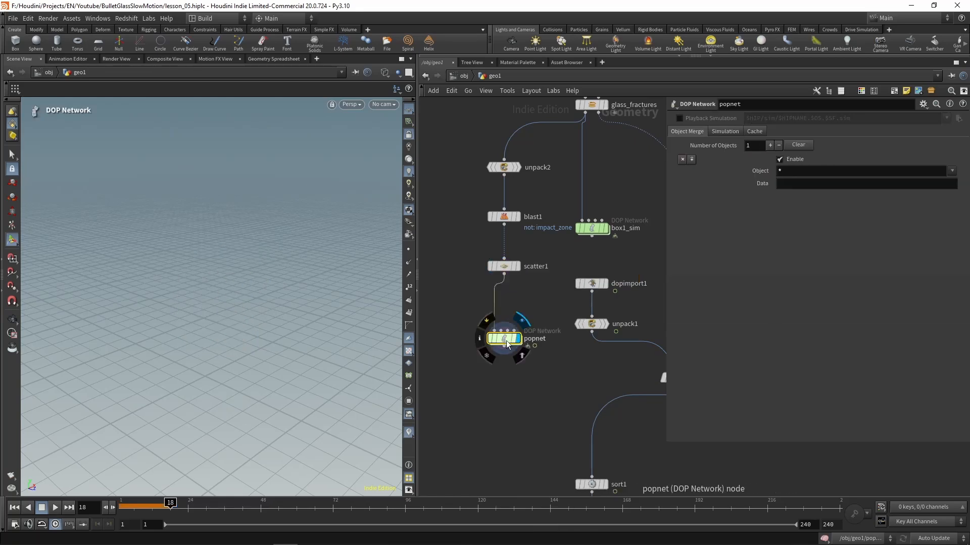
Step: Inside the POP Network, set the Emission Type of source_first_input to All Points
{"action": "double_click", "coordinate": [505, 340]}
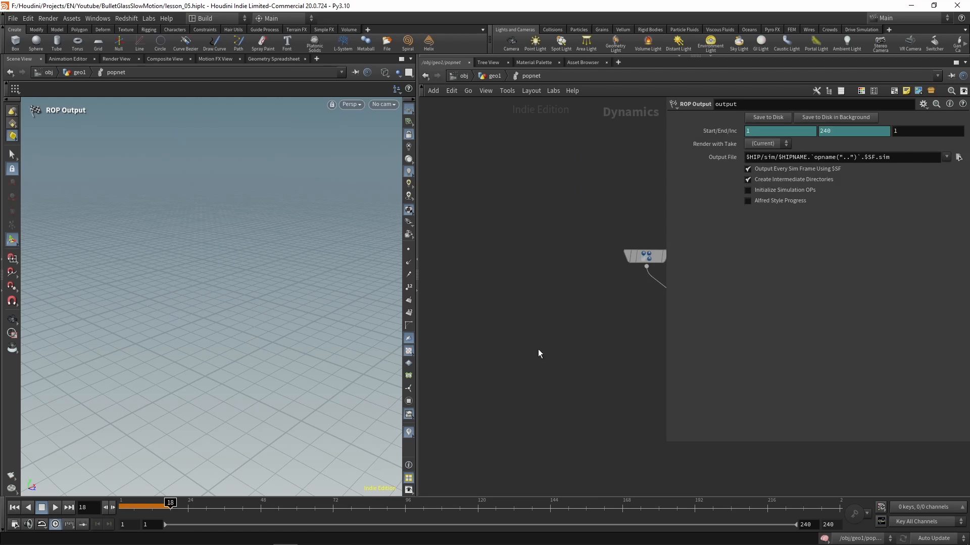
{"action": "left_click_drag", "start_coordinate": [545, 245], "coordinate": [546, 247]}
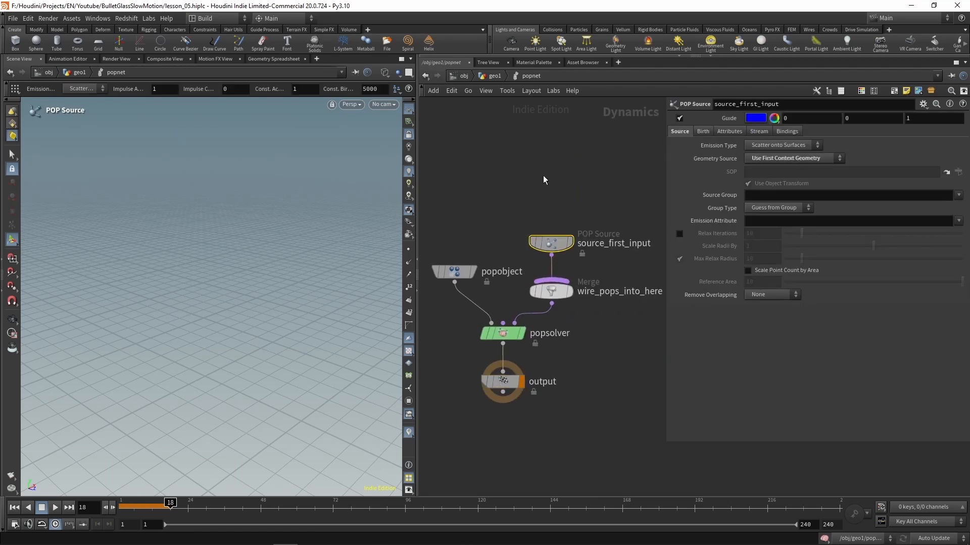
{"action": "left_click", "coordinate": [783, 146]}
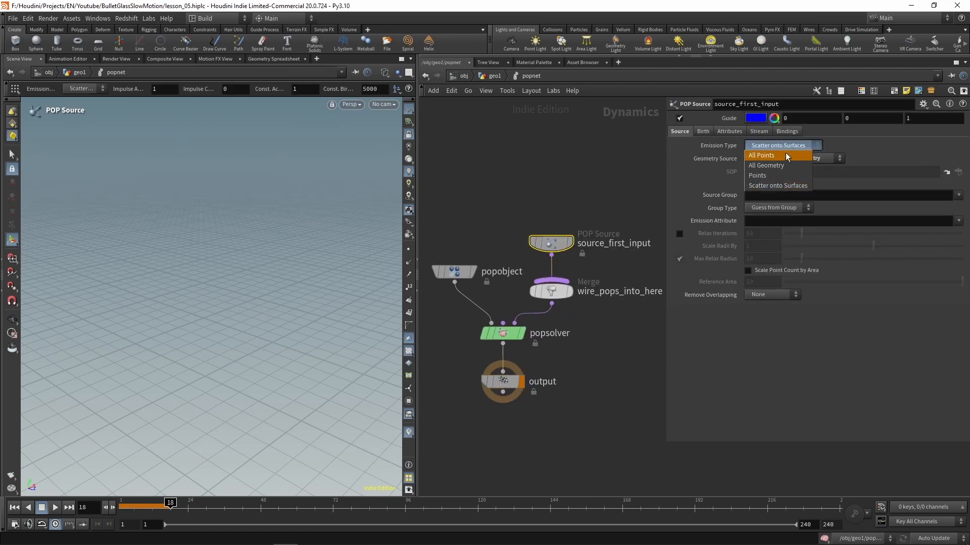
{"action": "left_click", "coordinate": [786, 157]}
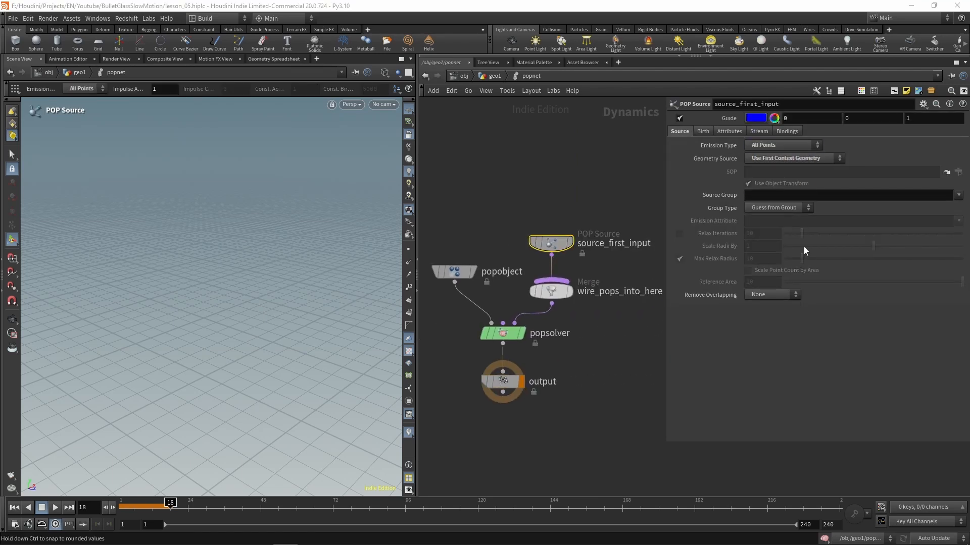
Step: Set the birth Impulse Activation of source_first_input to the expression $SF==1
{"action": "left_click", "coordinate": [702, 132]}
{"action": "left_click", "coordinate": [763, 146]}
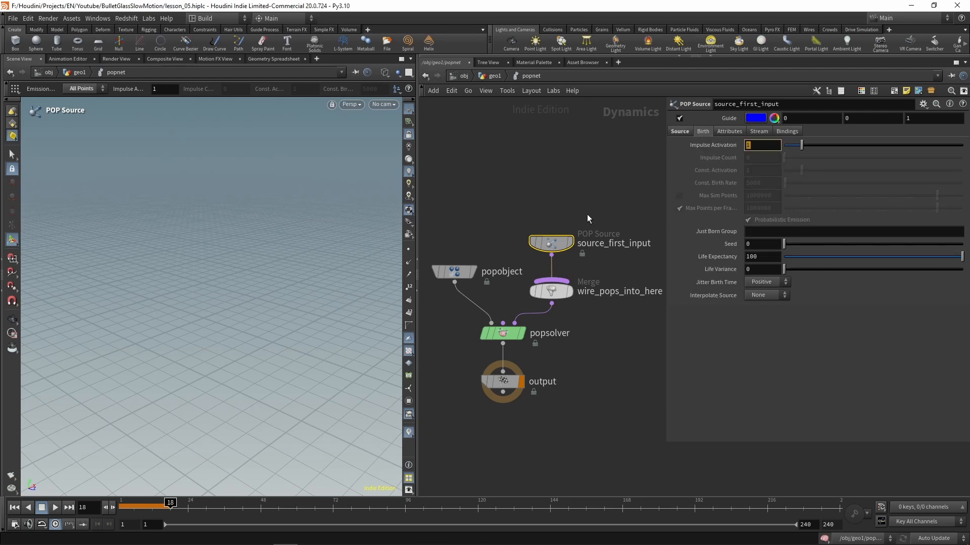
{"action": "type", "text": "$SF==1"}
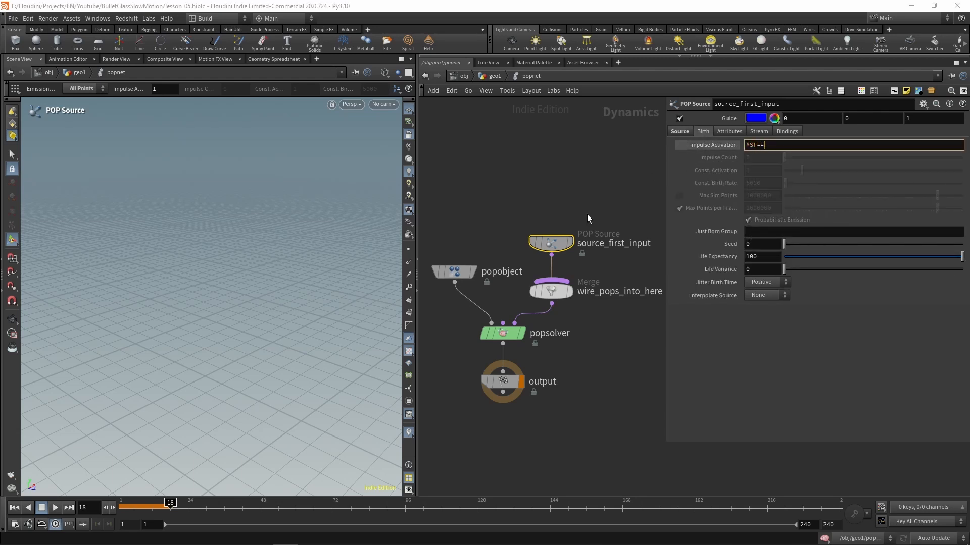
{"action": "key", "text": "Return"}
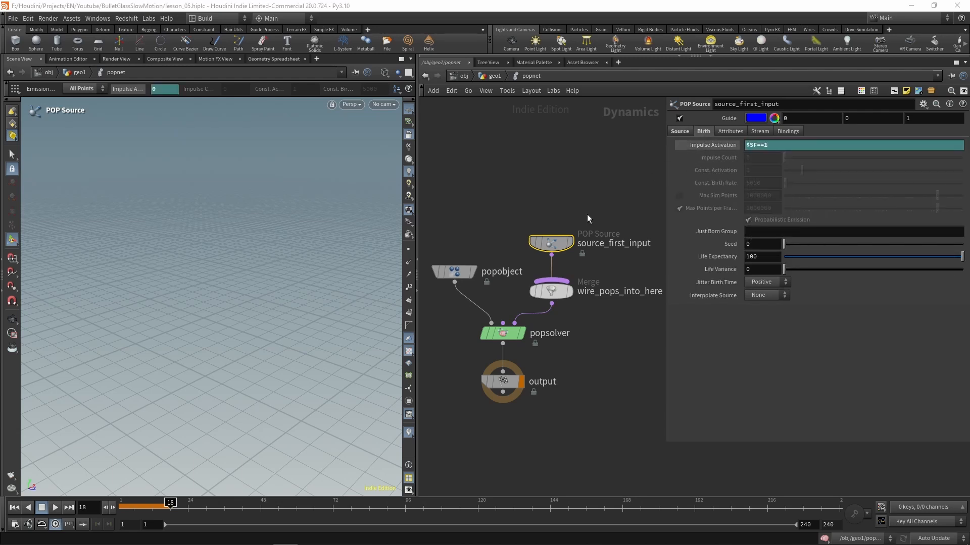
Step: Play the particle simulation from the first frame, stop it, inspect the points, and return to the geo1 network
{"action": "left_click", "coordinate": [17, 508]}
{"action": "left_click", "coordinate": [55, 509]}
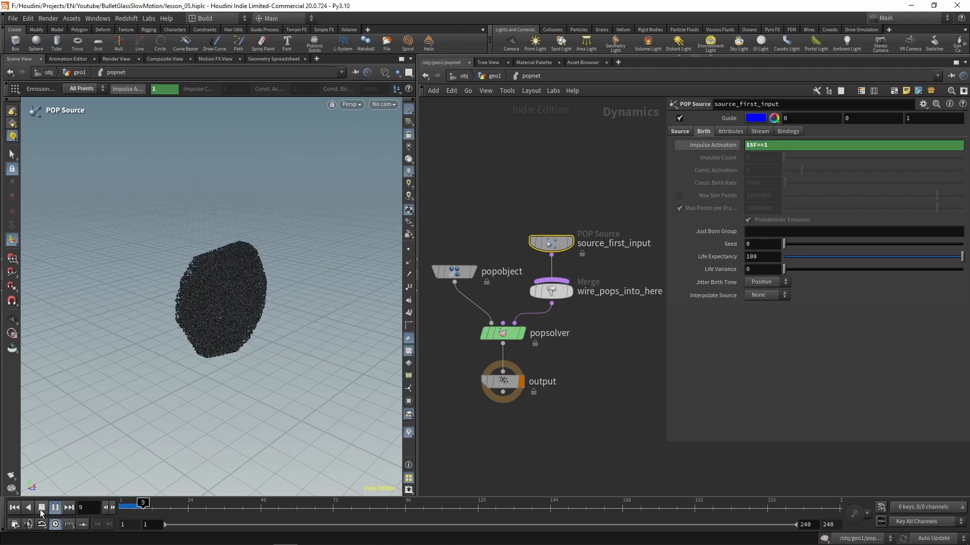
{"action": "left_click", "coordinate": [41, 509]}
{"action": "mouse_move", "coordinate": [236, 306]}
{"action": "left_mouse_down", "text": "alt"}
{"action": "mouse_move", "coordinate": [298, 304]}
{"action": "mouse_move", "coordinate": [224, 304]}
{"action": "mouse_move", "coordinate": [233, 305]}
{"action": "left_mouse_up", "text": "alt"}
{"action": "key", "text": "Return"}
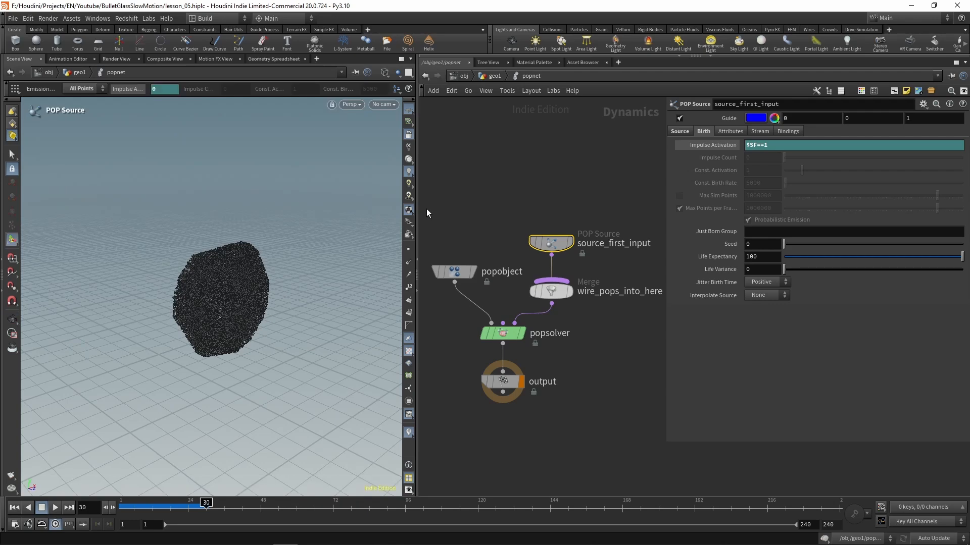
{"action": "left_click", "coordinate": [494, 76]}
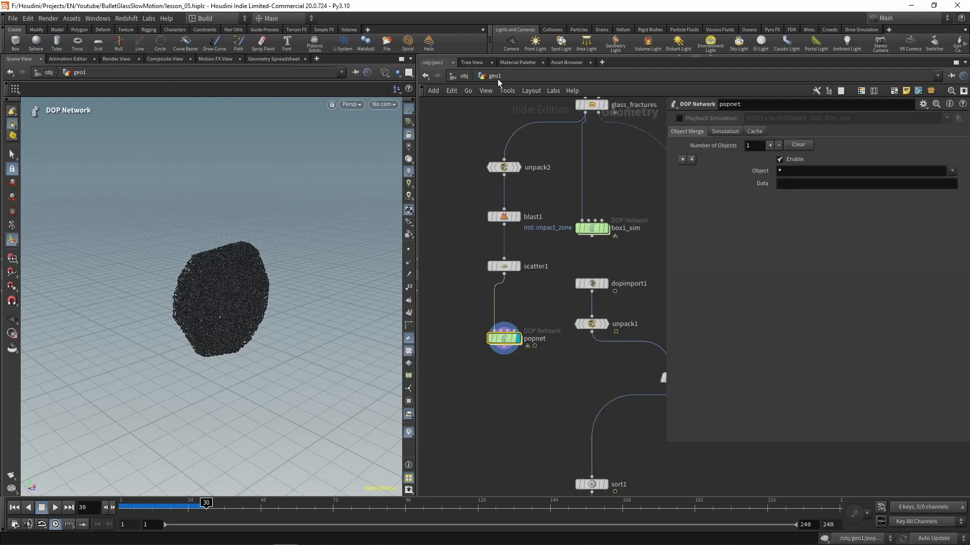
Step: Lay out the unpack2, blast1, scatter1 and popnet nodes in a tidy column
{"action": "left_click_drag", "start_coordinate": [472, 158], "coordinate": [515, 386]}
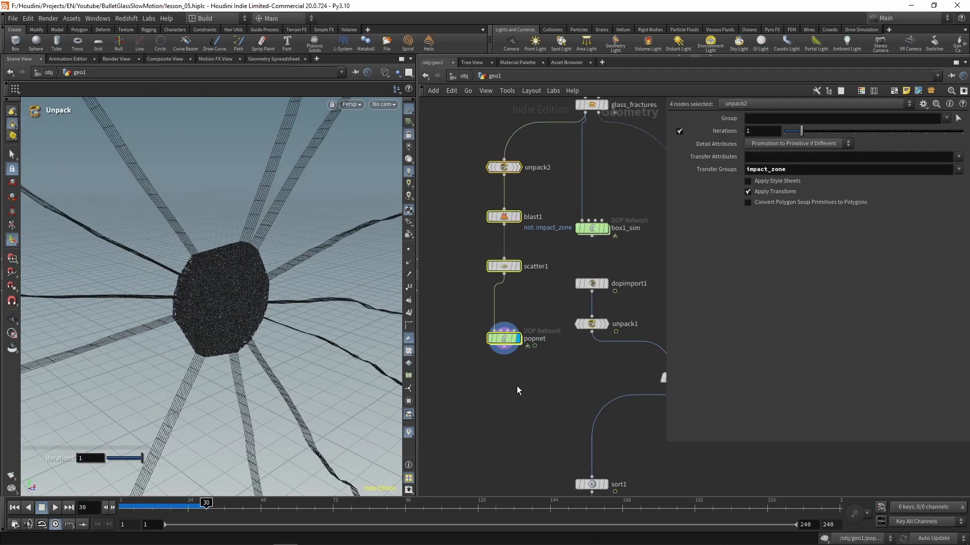
{"action": "key", "text": "shift+l"}
{"action": "left_click", "coordinate": [521, 365]}
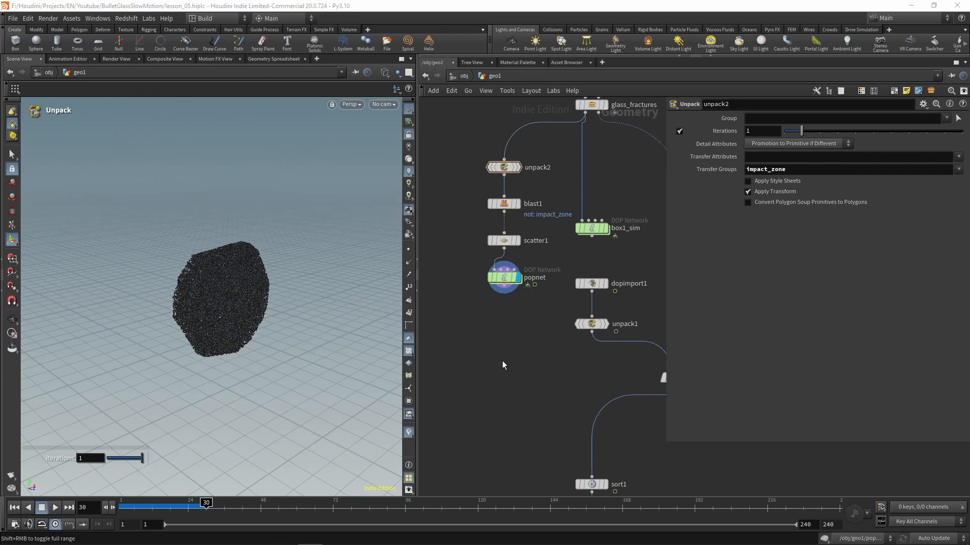
Step: Locate the BULLET_ANIM null below copytopoints1 and display its output
{"action": "middle_click_drag", "start_coordinate": [542, 355], "coordinate": [651, 314]}
{"action": "scroll", "coordinate": [525, 280], "scroll_direction": "down", "scroll_amount": 5}
{"action": "scroll", "coordinate": [514, 279], "scroll_direction": "up", "scroll_amount": 5}
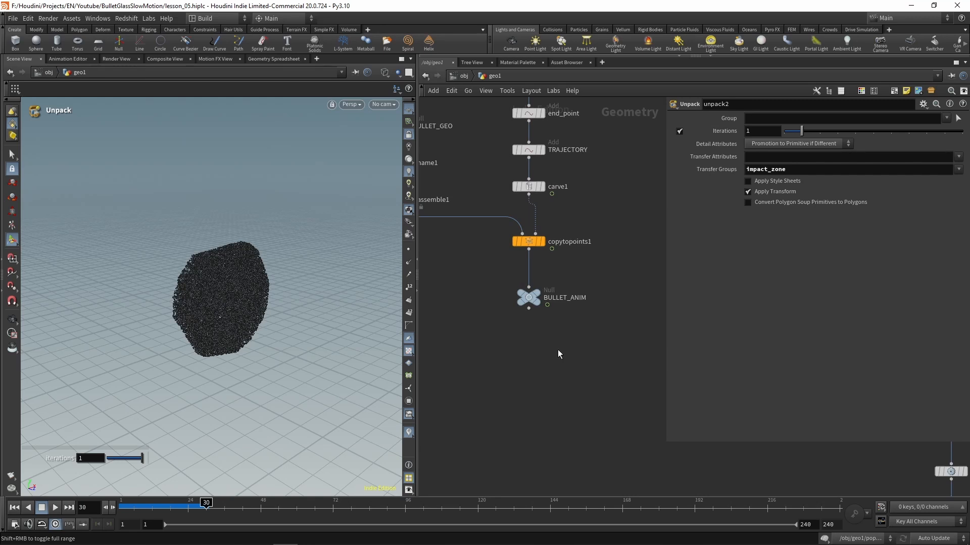
{"action": "mouse_move", "coordinate": [534, 299]}
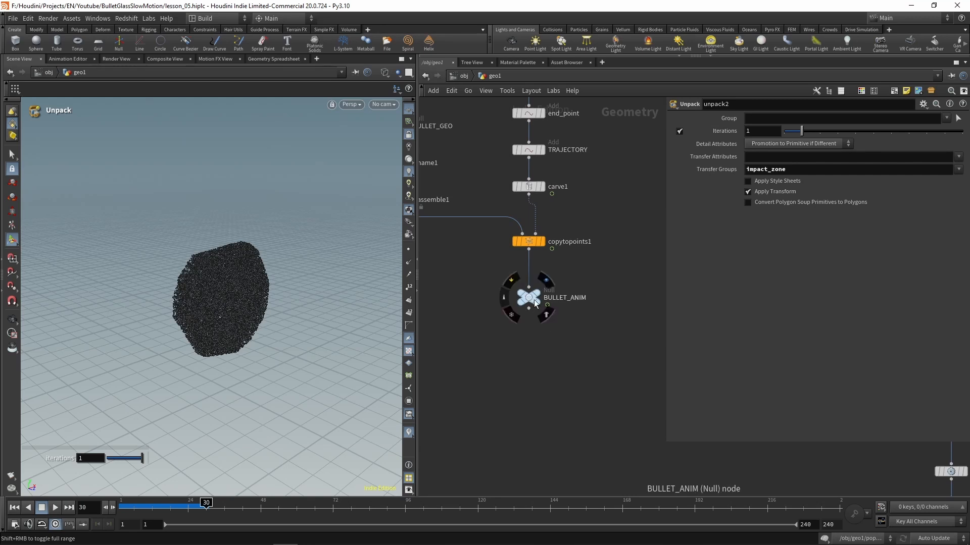
{"action": "left_click", "coordinate": [545, 280]}
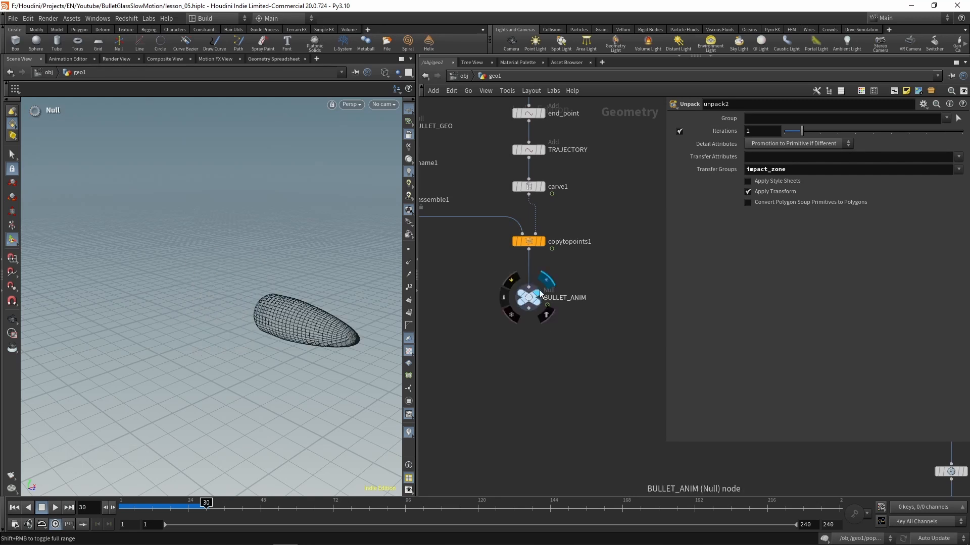
{"action": "left_click", "coordinate": [504, 298]}
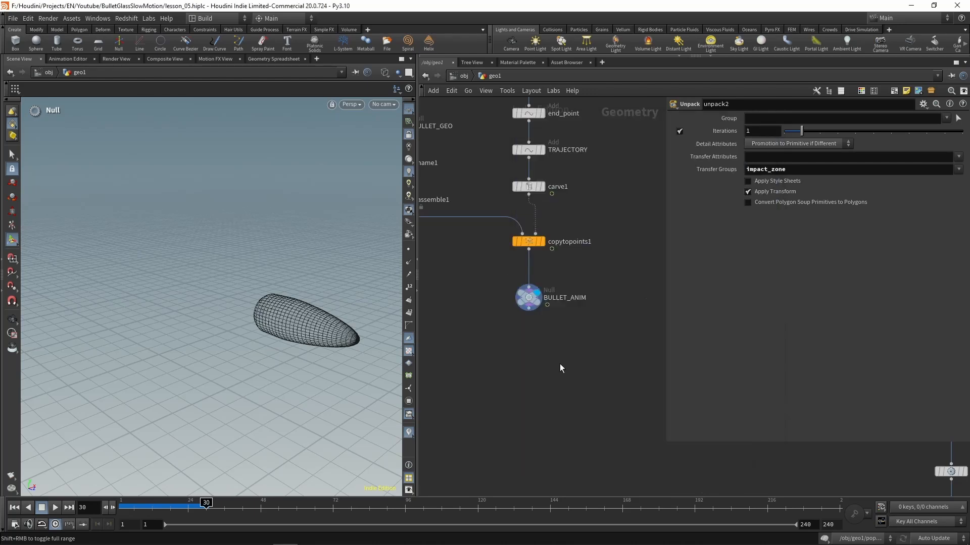
Step: Add an Unpack node below BULLET_ANIM, wire BULLET_ANIM into it, and display its output
{"action": "middle_click_drag", "start_coordinate": [560, 365], "coordinate": [533, 334]}
{"action": "key", "text": "Tab"}
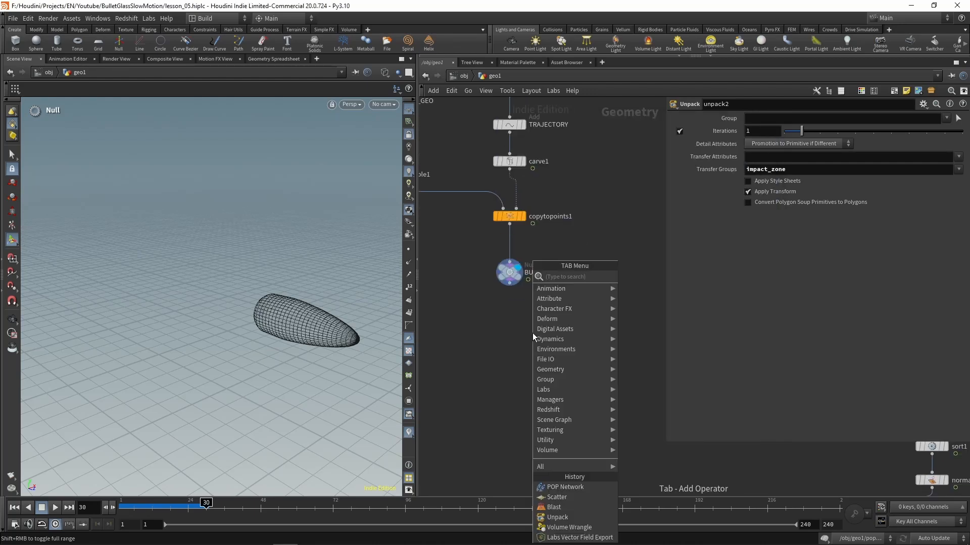
{"action": "type", "text": "unp"}
{"action": "key", "text": "Return"}
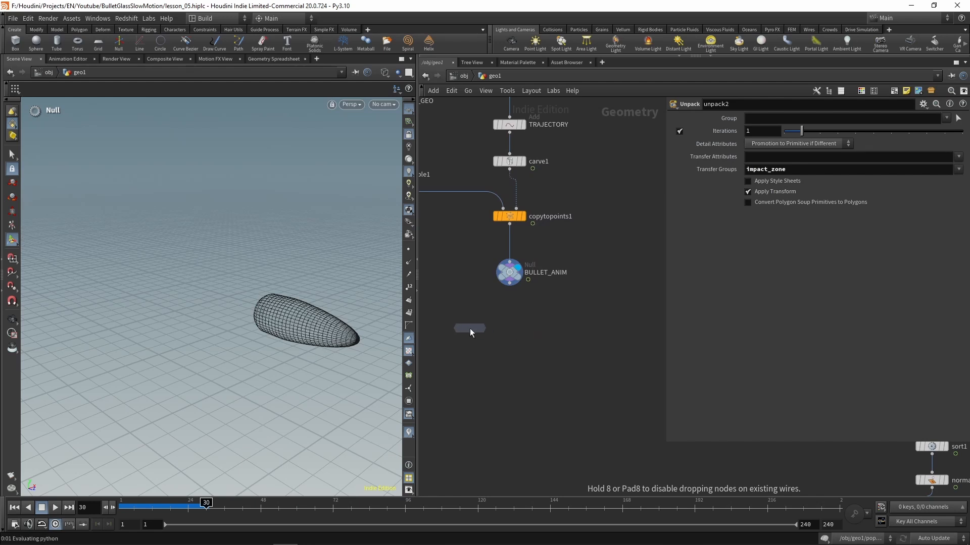
{"action": "left_click", "coordinate": [470, 329]}
{"action": "left_click_drag", "start_coordinate": [509, 284], "coordinate": [469, 321]}
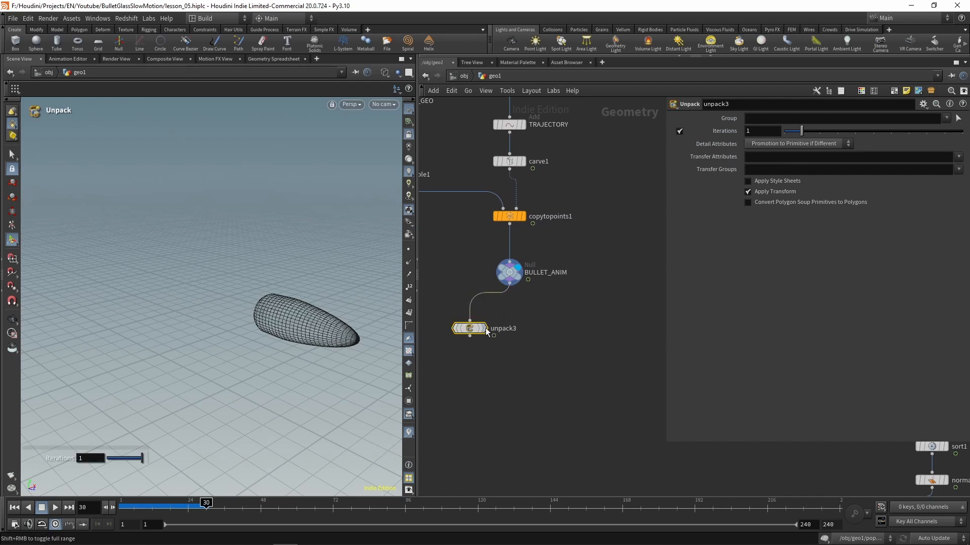
{"action": "left_click", "coordinate": [485, 329]}
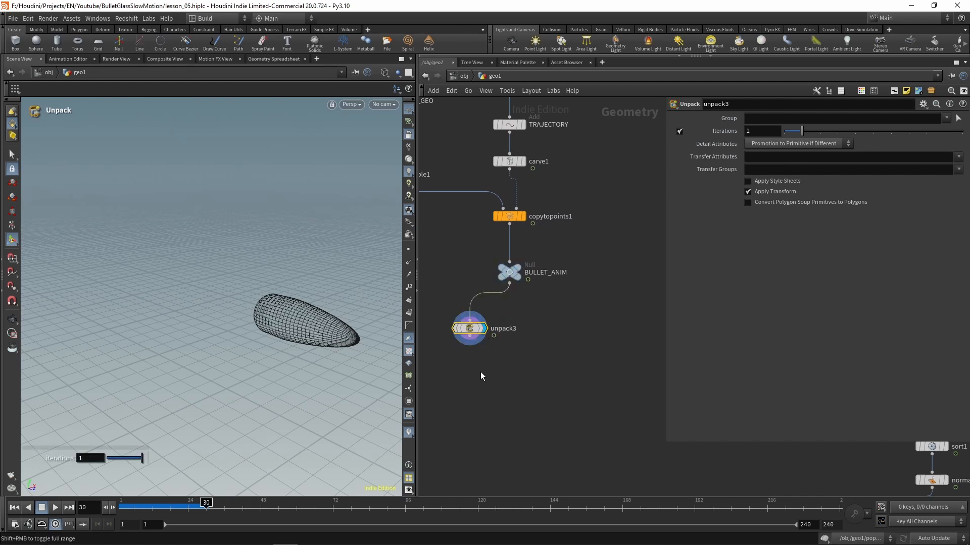
Step: Return to frame 1 and frame the bullet in the viewport with shaded display
{"action": "left_click", "coordinate": [14, 508]}
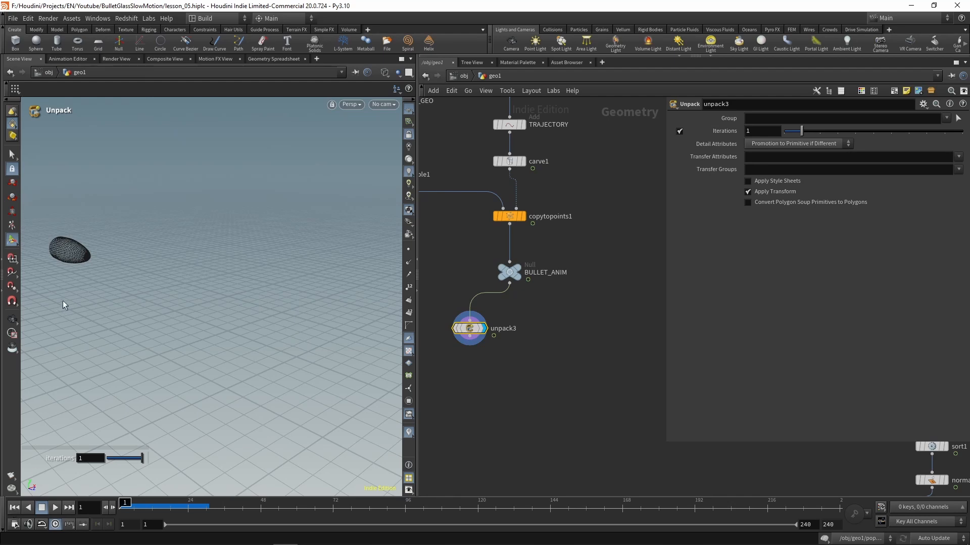
{"action": "key", "text": "Escape"}
{"action": "key", "text": "f"}
{"action": "scroll", "coordinate": [167, 327], "scroll_direction": "down", "scroll_amount": 4}
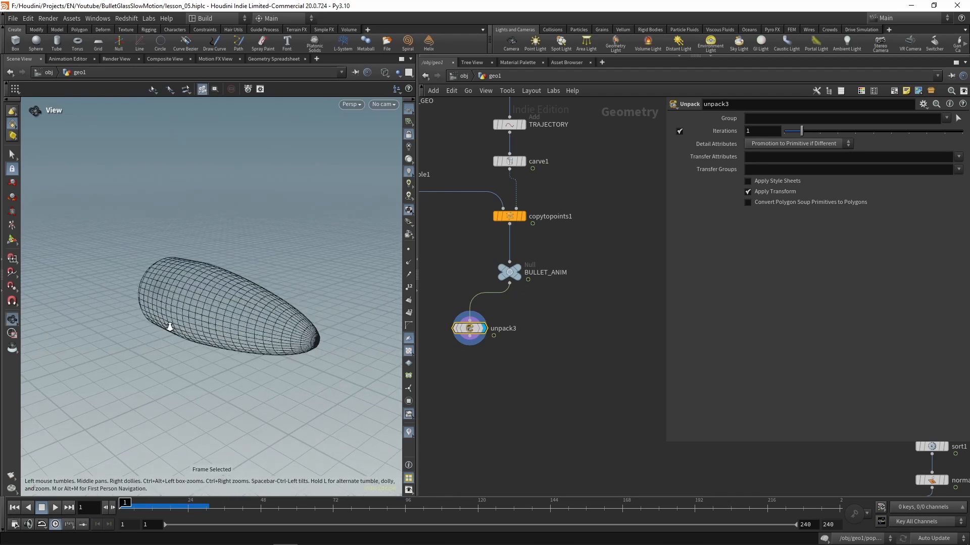
{"action": "key", "text": "w"}
{"action": "mouse_move", "coordinate": [221, 325]}
{"action": "left_mouse_down"}
{"action": "mouse_move", "coordinate": [309, 313]}
{"action": "mouse_move", "coordinate": [209, 325]}
{"action": "mouse_move", "coordinate": [224, 327]}
{"action": "left_mouse_up"}
Step: Add a VDB node in the free space below unpack3
{"action": "middle_click_drag", "start_coordinate": [507, 385], "coordinate": [527, 338]}
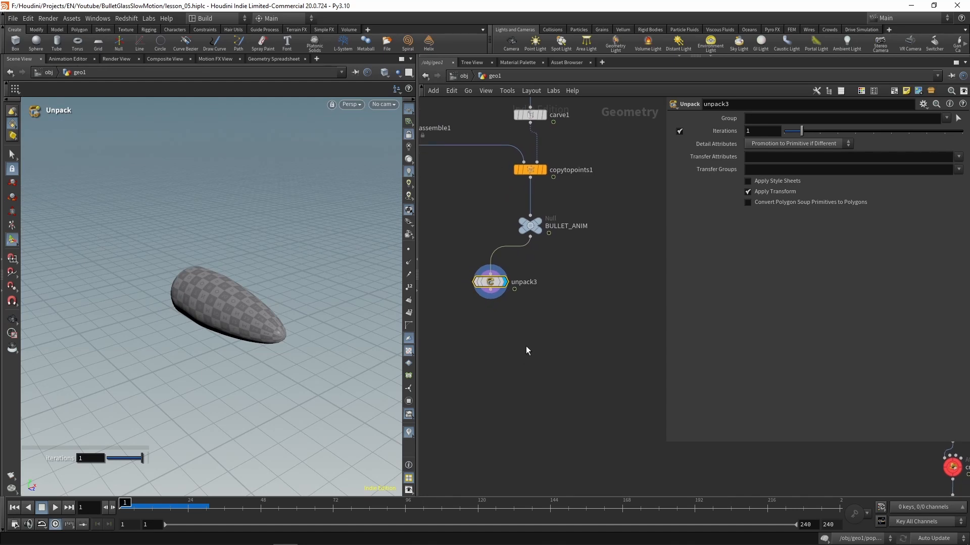
{"action": "left_click", "coordinate": [510, 390]}
{"action": "key", "text": "Tab"}
{"action": "type", "text": "v"}
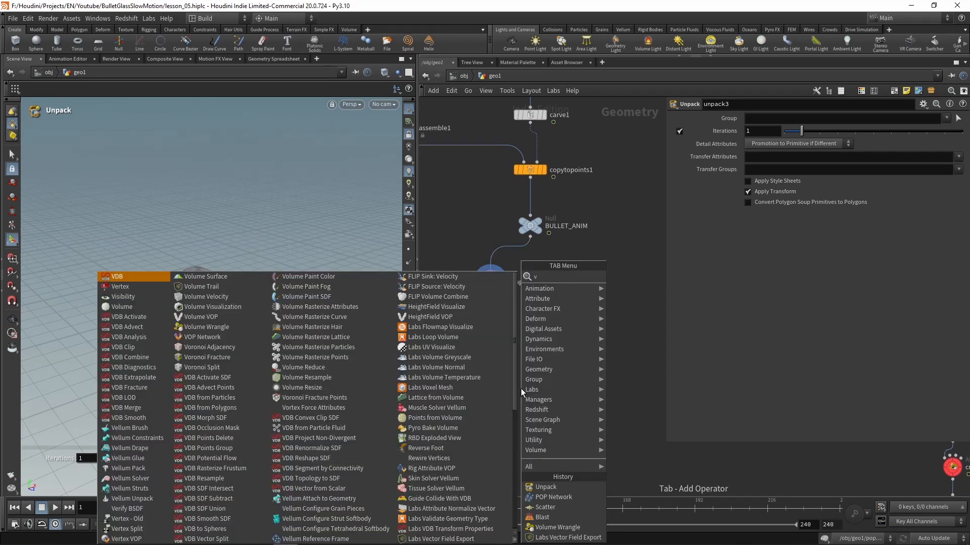
{"action": "type", "text": "db"}
{"action": "key", "text": "Return"}
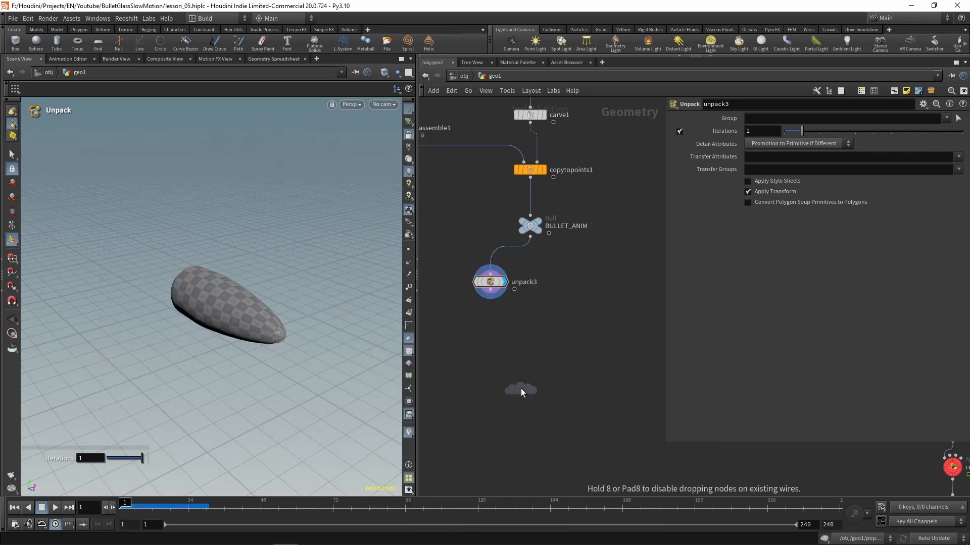
{"action": "left_click", "coordinate": [450, 358]}
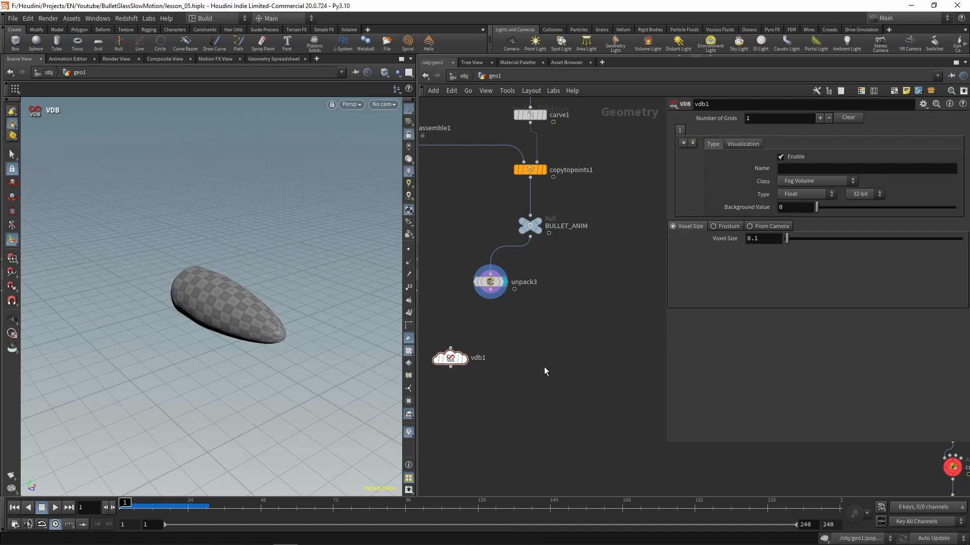
Step: Add a Bound node, wire unpack3 into it, and display the bullet's bounding box
{"action": "key", "text": "Tab"}
{"action": "type", "text": "bou"}
{"action": "key", "text": "Return"}
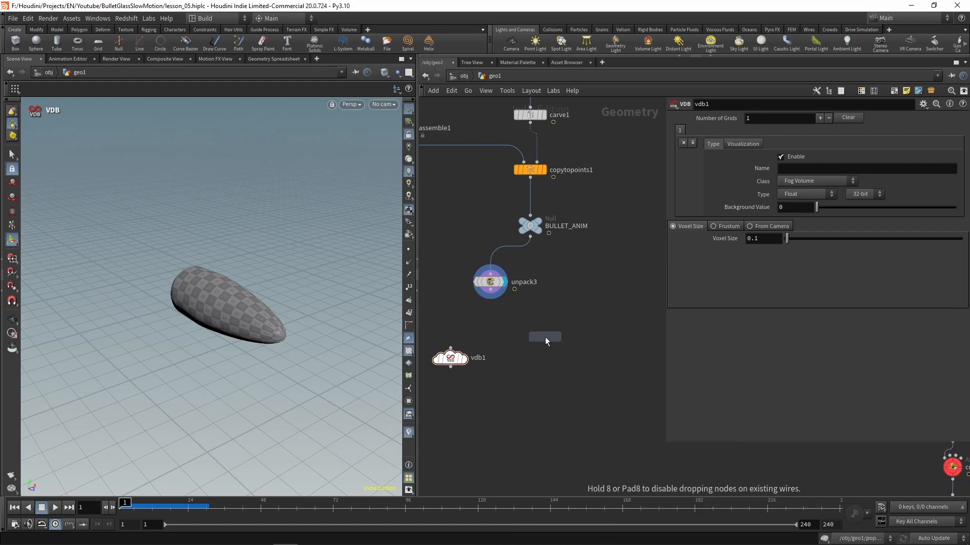
{"action": "left_click", "coordinate": [544, 337]}
{"action": "left_click_drag", "start_coordinate": [490, 299], "coordinate": [544, 329]}
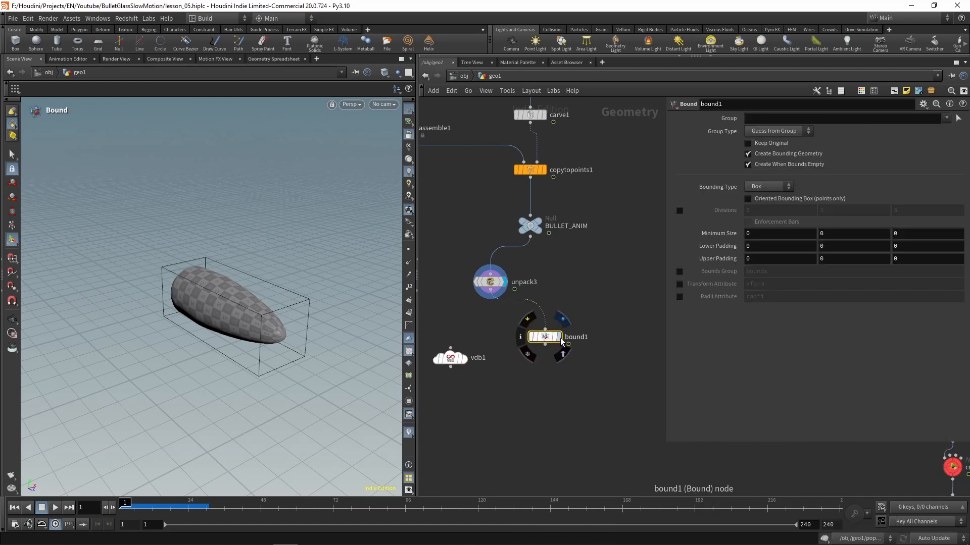
{"action": "left_click", "coordinate": [560, 337]}
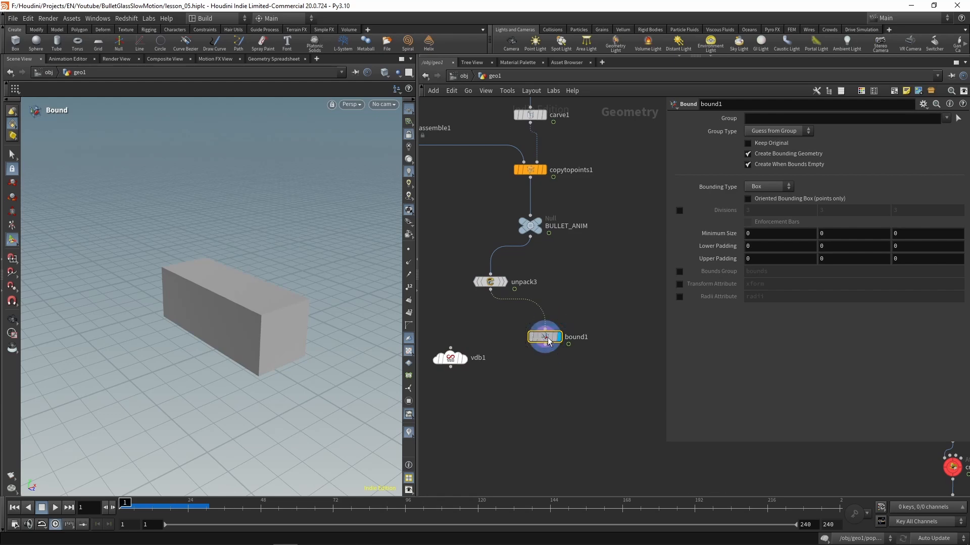
Step: Template unpack3 and switch to wireframe display to see the bullet inside its bounding box
{"action": "left_click", "coordinate": [513, 300]}
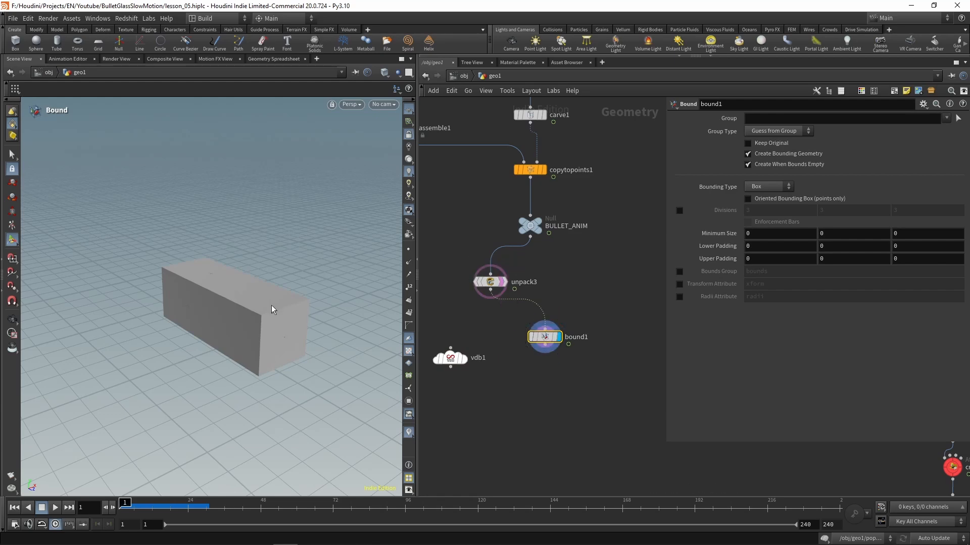
{"action": "key", "text": "w"}
{"action": "left_click_drag", "start_coordinate": [268, 313], "coordinate": [288, 314]}
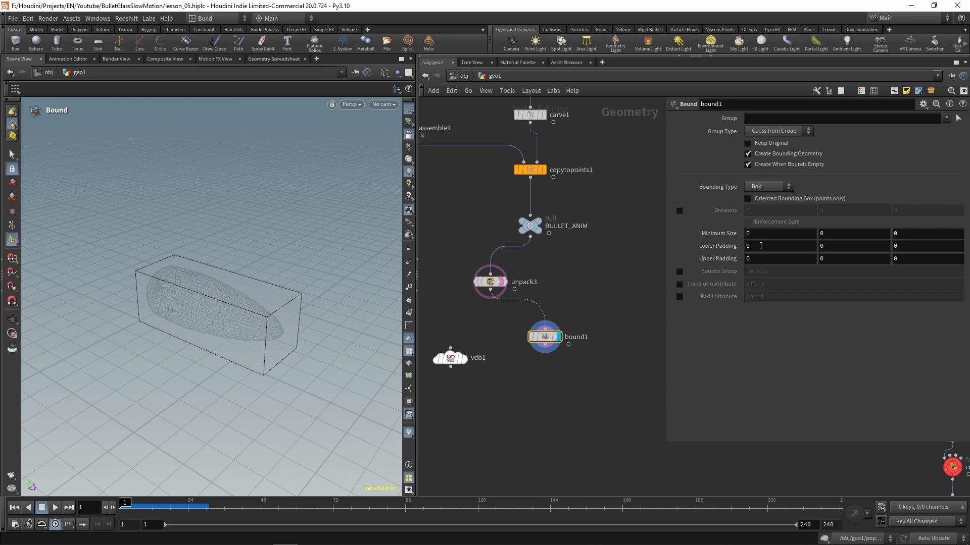
Step: Set the Lower Padding of bound1 to 0.1 on all three axes
{"action": "middle_click_drag", "start_coordinate": [760, 246], "coordinate": [773, 249]}
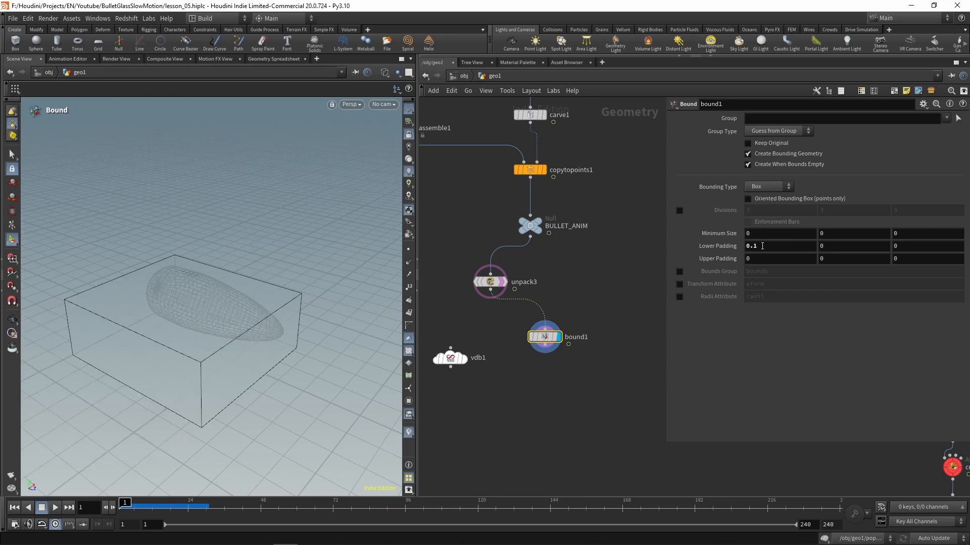
{"action": "left_click_drag", "start_coordinate": [798, 246], "coordinate": [703, 240]}
{"action": "key", "text": "ctrl+c"}
{"action": "left_click_drag", "start_coordinate": [861, 246], "coordinate": [740, 240]}
{"action": "key", "text": "ctrl+v"}
{"action": "left_click_drag", "start_coordinate": [899, 247], "coordinate": [819, 250]}
Step: Set the Upper Padding of bound1 to 0.1 on all three axes and inspect the enlarged box
{"action": "key", "text": "Tab"}
{"action": "key", "text": "ctrl+v"}
{"action": "key", "text": "Tab"}
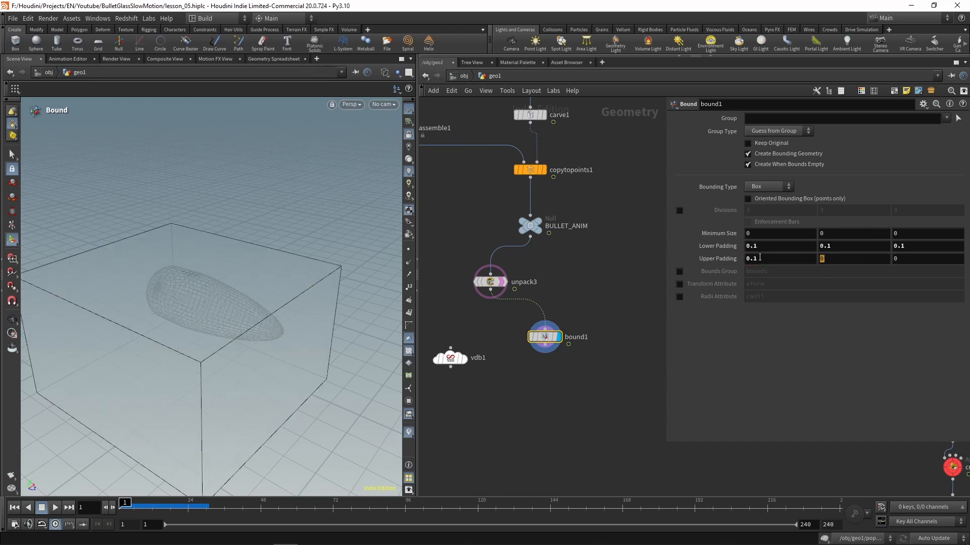
{"action": "key", "text": "ctrl+v"}
{"action": "key", "text": "Tab"}
{"action": "key", "text": "ctrl+v"}
{"action": "key", "text": "Return"}
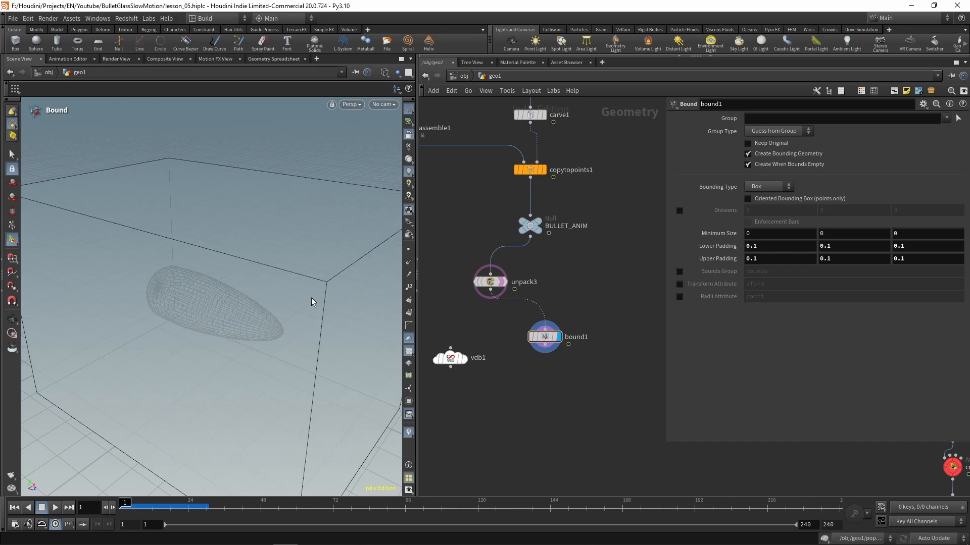
{"action": "right_click_drag", "start_coordinate": [309, 300], "coordinate": [199, 298], "text": "alt"}
{"action": "left_click_drag", "start_coordinate": [288, 300], "coordinate": [232, 256]}
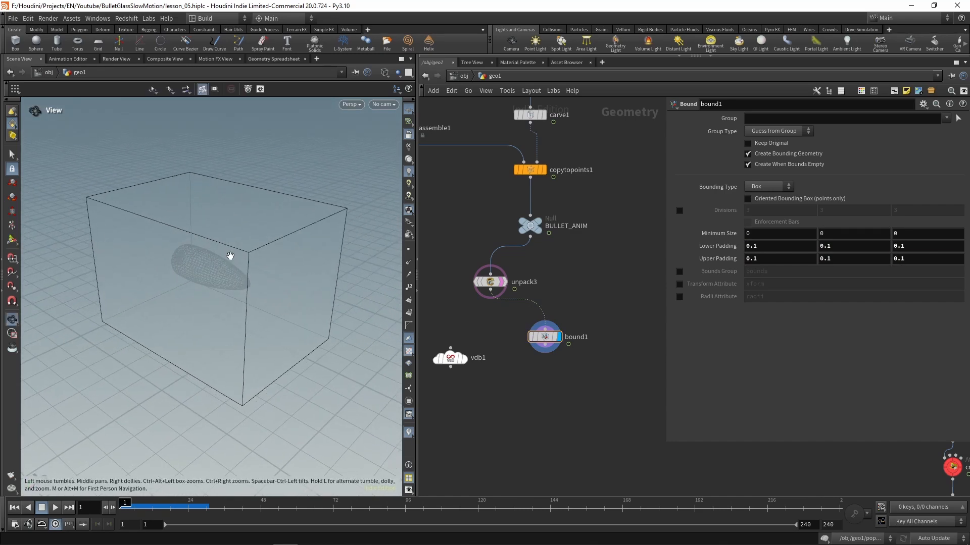
{"action": "key", "text": "Return"}
Step: Add a displayed VDB Activate node with vdb1 in its first input and bound1 in its second, using the Reference region
{"action": "middle_click_drag", "start_coordinate": [536, 385], "coordinate": [542, 352]}
{"action": "key", "text": "Tab"}
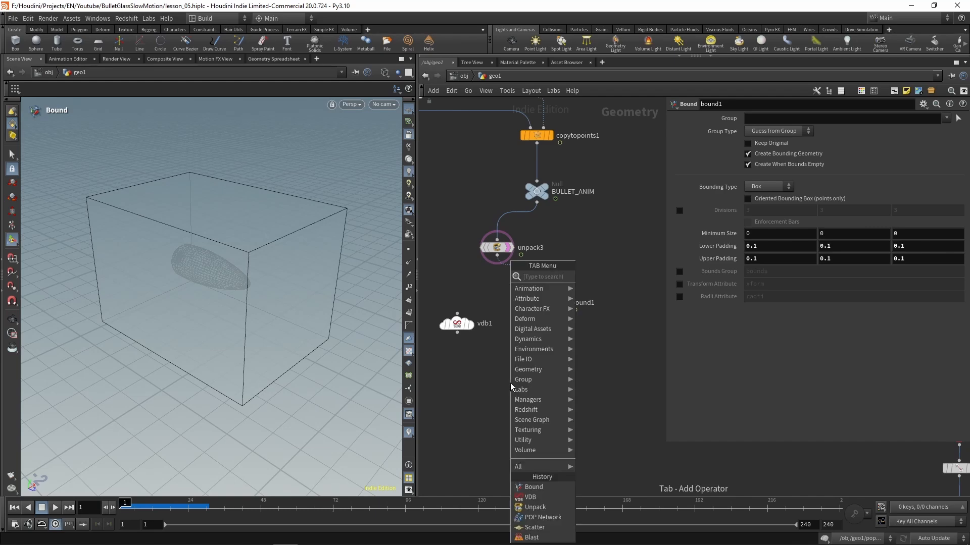
{"action": "type", "text": "acti"}
{"action": "key", "text": "Return"}
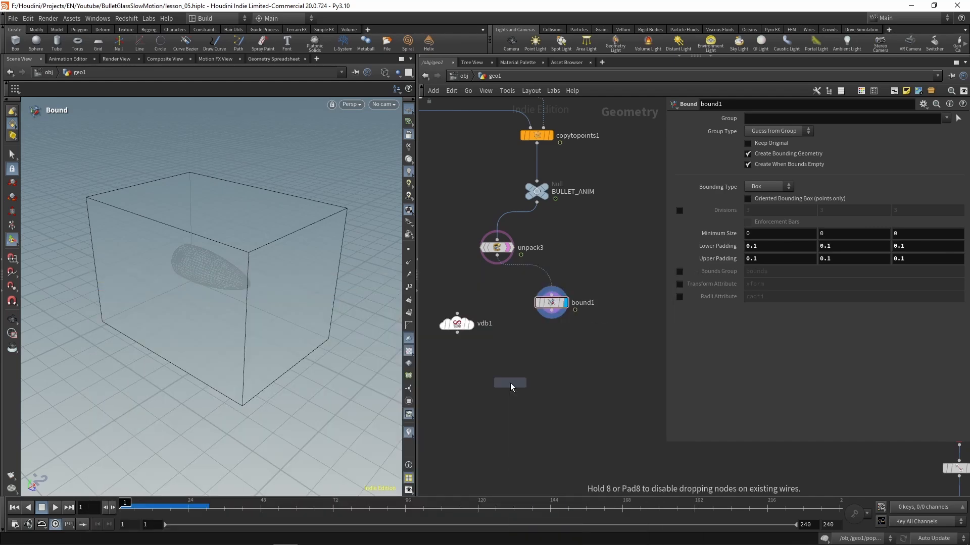
{"action": "left_click", "coordinate": [510, 383]}
{"action": "left_click_drag", "start_coordinate": [457, 334], "coordinate": [551, 312]}
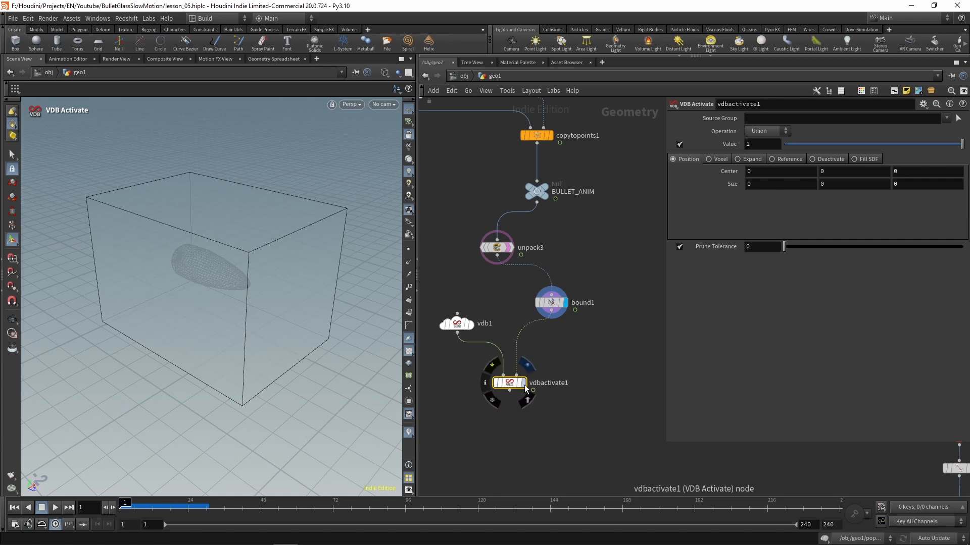
{"action": "left_click", "coordinate": [524, 382]}
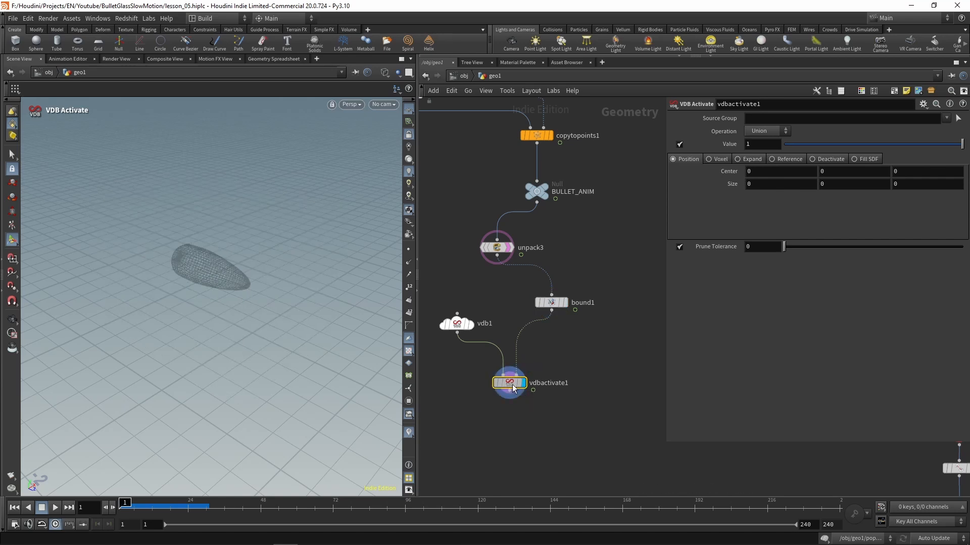
{"action": "left_click", "coordinate": [770, 159]}
Step: Name the vdb1 grid vel, with Type Vector Float and Vector type Displacement/Velocity/Acceleration
{"action": "left_click", "coordinate": [460, 326]}
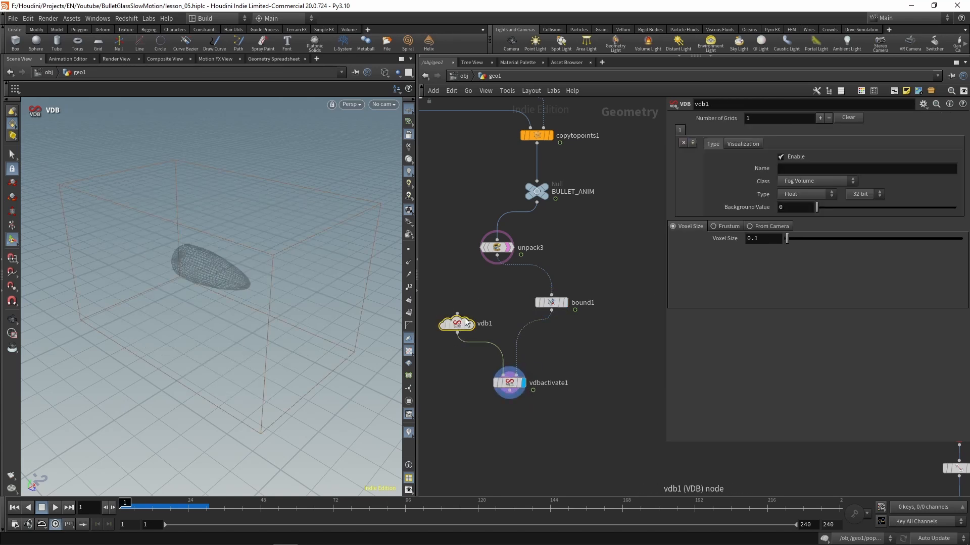
{"action": "left_click", "coordinate": [798, 170]}
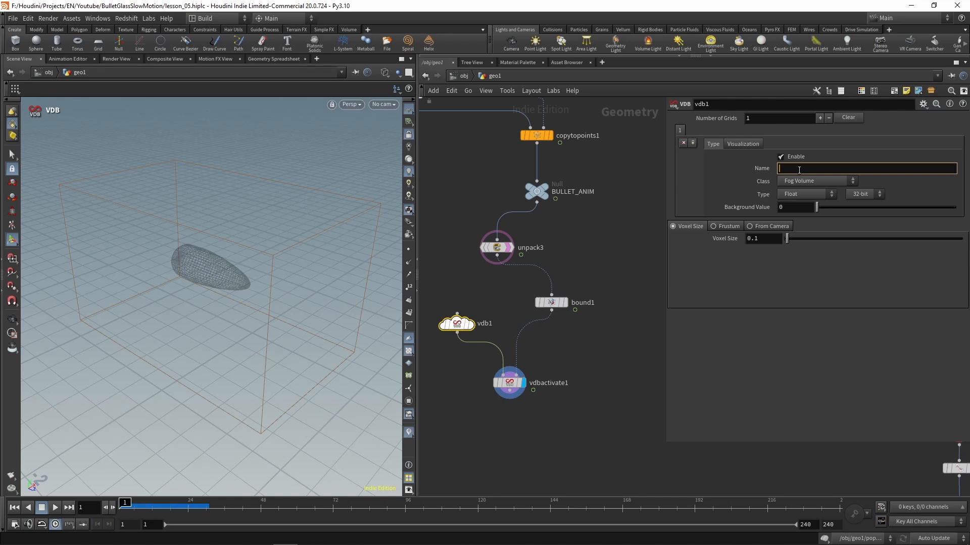
{"action": "type", "text": "vel"}
{"action": "key", "text": "Tab"}
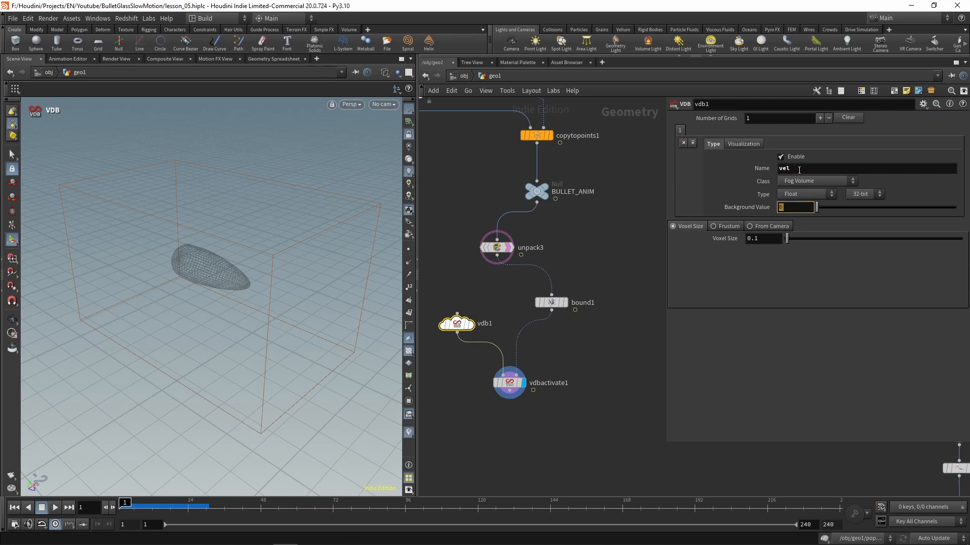
{"action": "left_click", "coordinate": [801, 195]}
{"action": "left_click", "coordinate": [798, 235]}
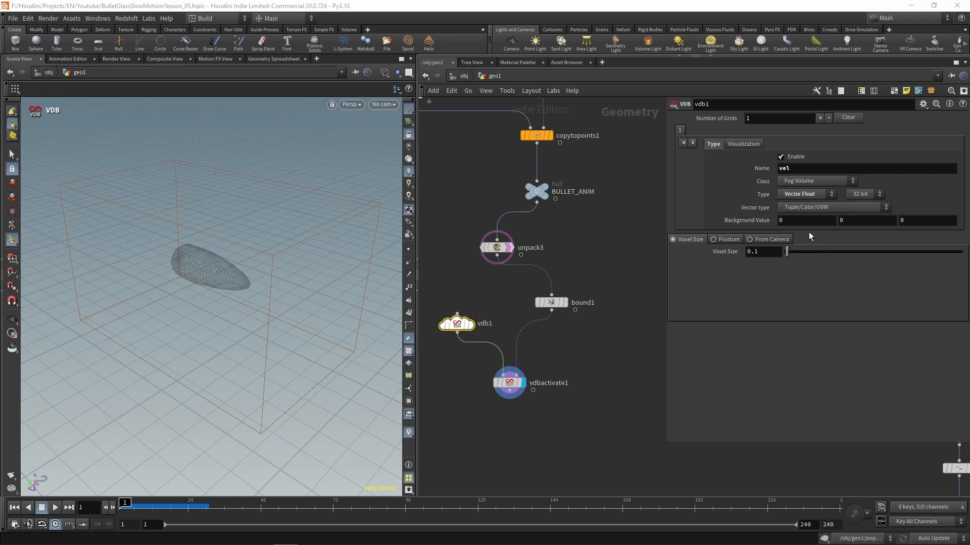
{"action": "left_click", "coordinate": [807, 207]}
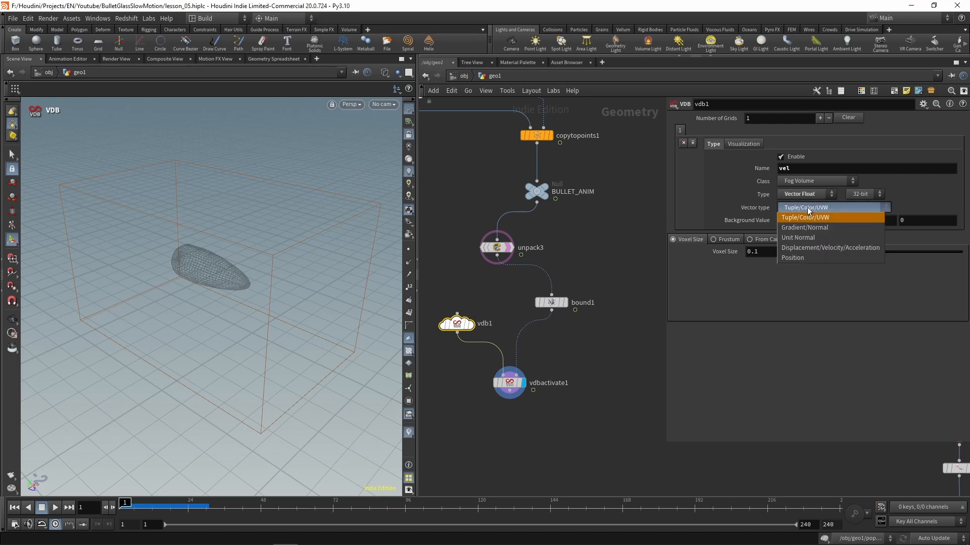
{"action": "left_click", "coordinate": [821, 249]}
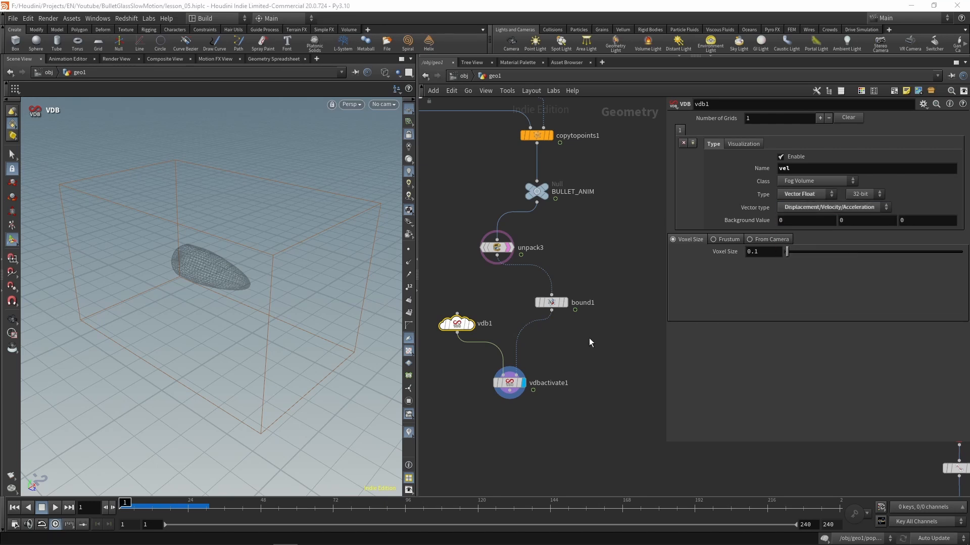
Step: Set the Voxel Size of vdb1 to 0.01 and inspect the node info of vdbactivate1
{"action": "left_click_drag", "start_coordinate": [755, 252], "coordinate": [776, 250]}
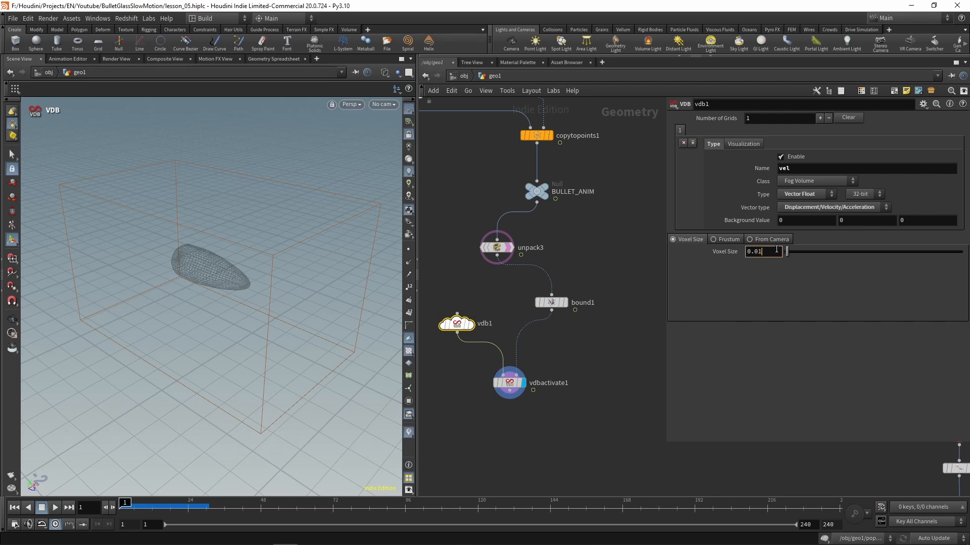
{"action": "key", "text": "Return"}
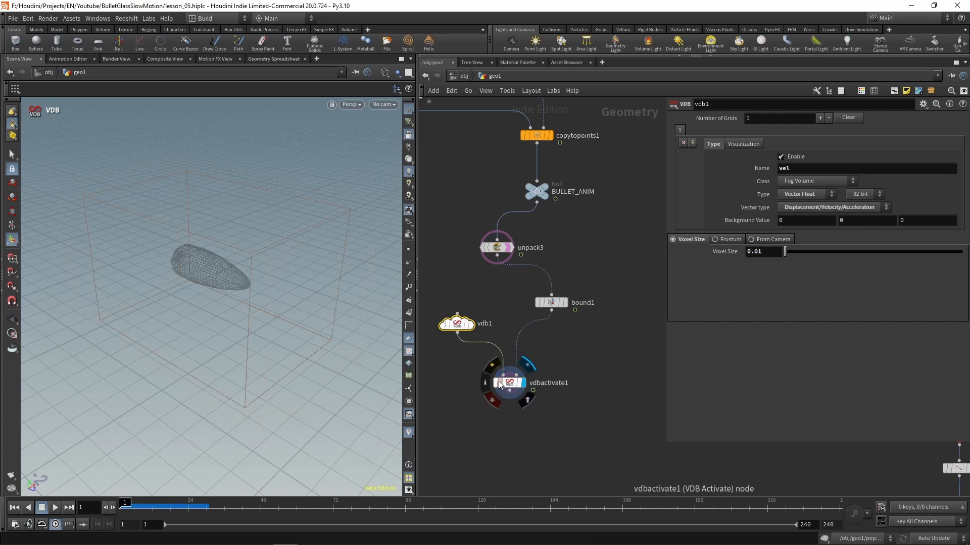
{"action": "left_click", "coordinate": [485, 383]}
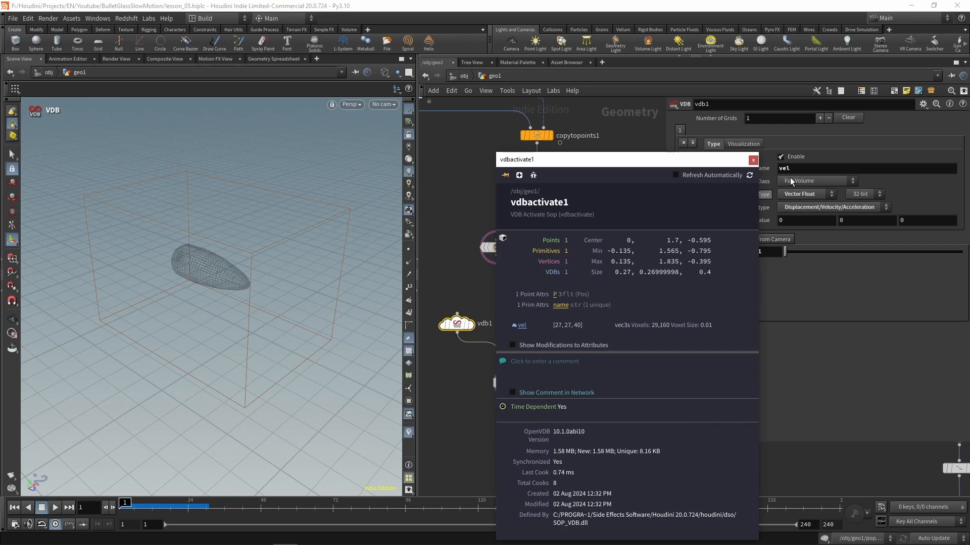
Step: Set the Voxel Size of vdb1 to 0.0025 and check the voxel count in the vdbactivate1 node info
{"action": "left_click", "coordinate": [757, 251]}
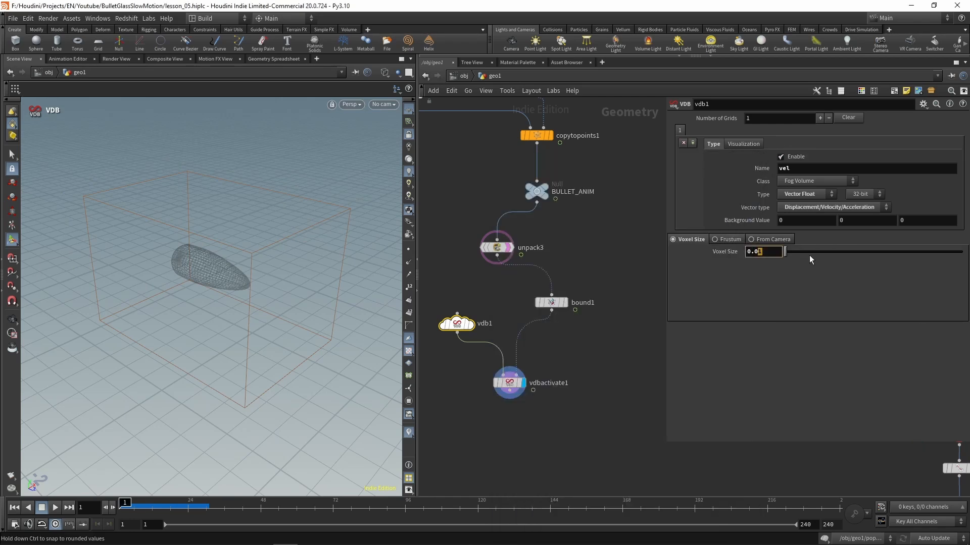
{"action": "type", "text": "025"}
{"action": "key", "text": "Return"}
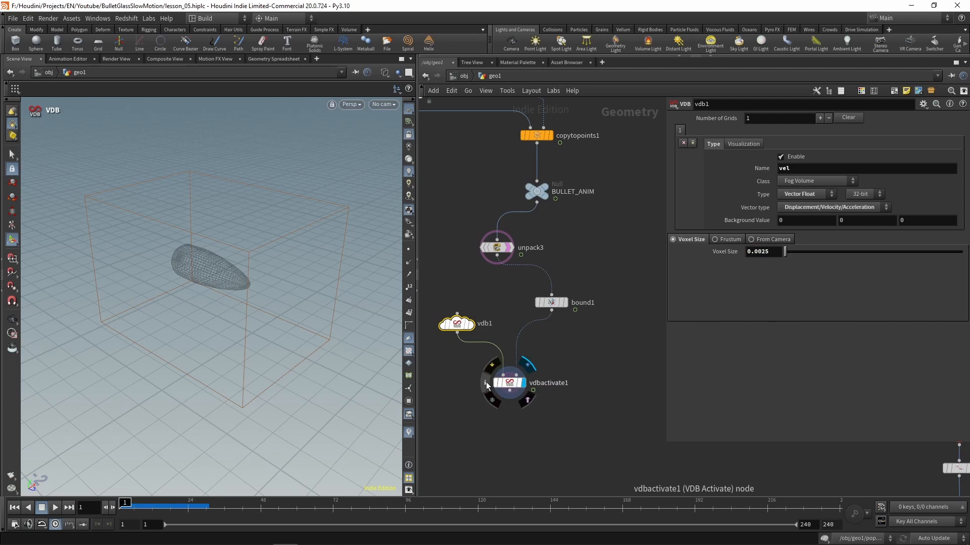
{"action": "left_click", "coordinate": [486, 382]}
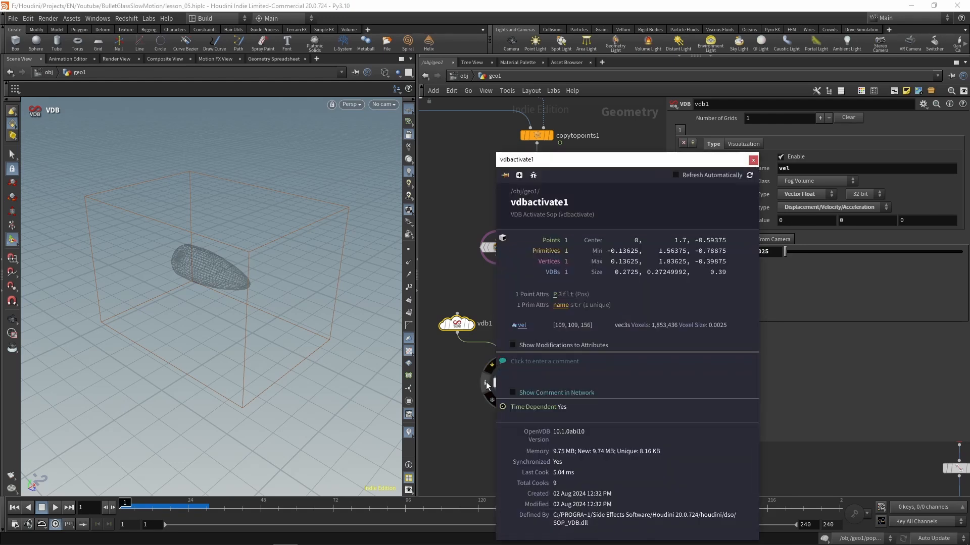
{"action": "left_click", "coordinate": [753, 159]}
Step: Add a displayed Labs Vector Field Export node below vdbactivate1 and feed it with that node's output
{"action": "left_click_drag", "start_coordinate": [306, 325], "coordinate": [242, 283], "text": "alt"}
{"action": "scroll", "coordinate": [534, 395], "scroll_direction": "down", "scroll_amount": 3}
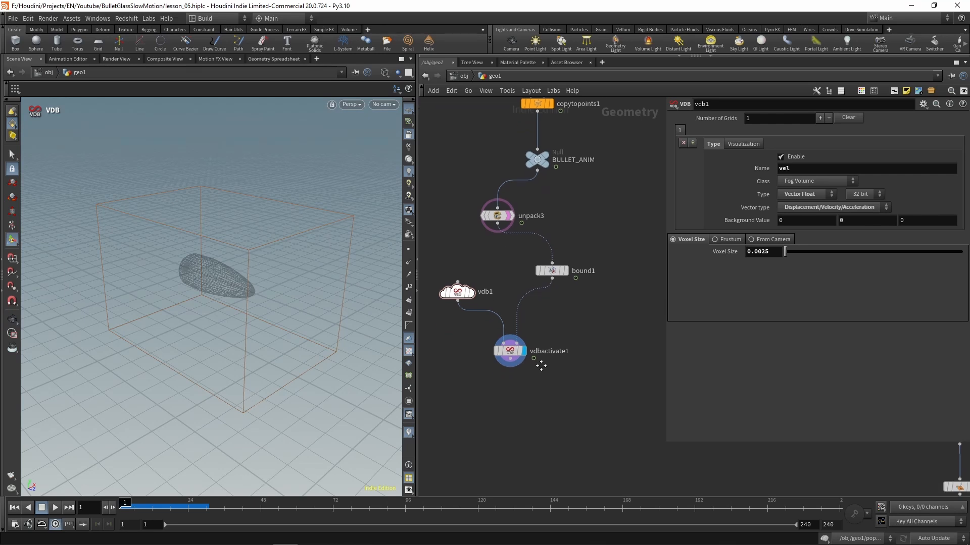
{"action": "key", "text": "Tab"}
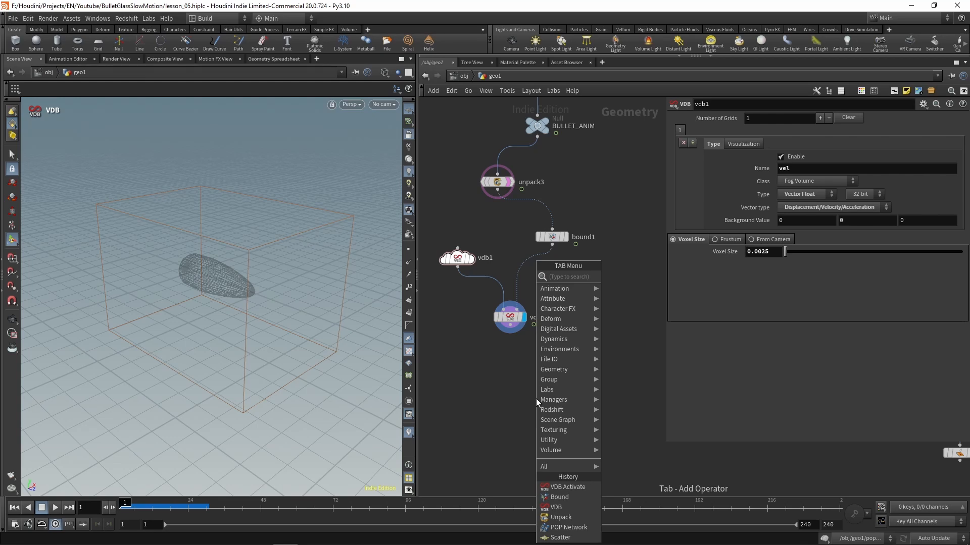
{"action": "type", "text": "vector"}
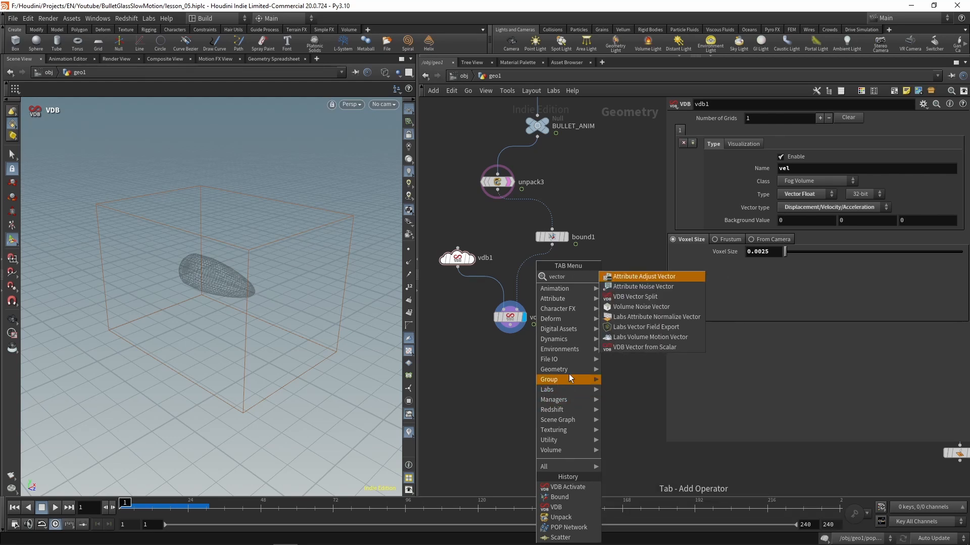
{"action": "left_click", "coordinate": [651, 328]}
{"action": "left_click", "coordinate": [543, 384]}
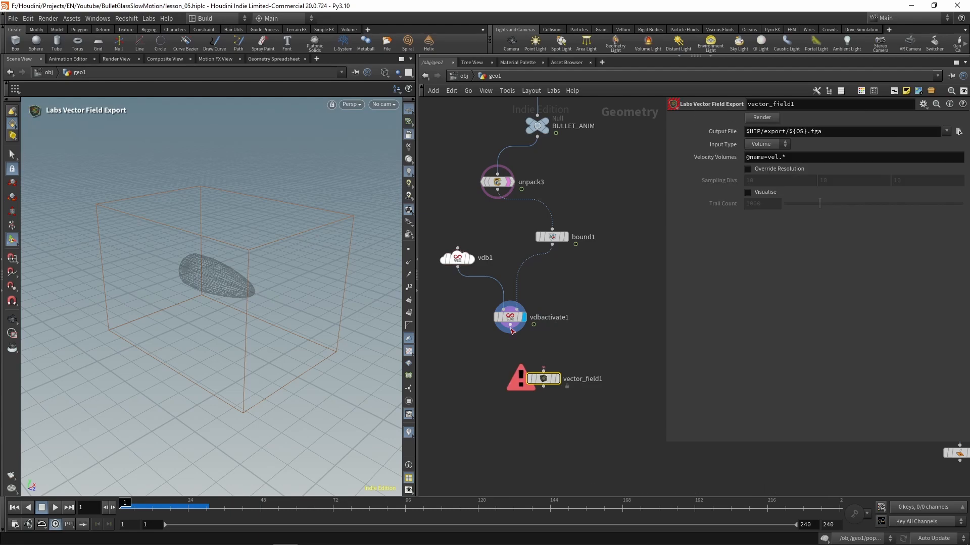
{"action": "left_click", "coordinate": [510, 326]}
{"action": "left_click", "coordinate": [543, 373]}
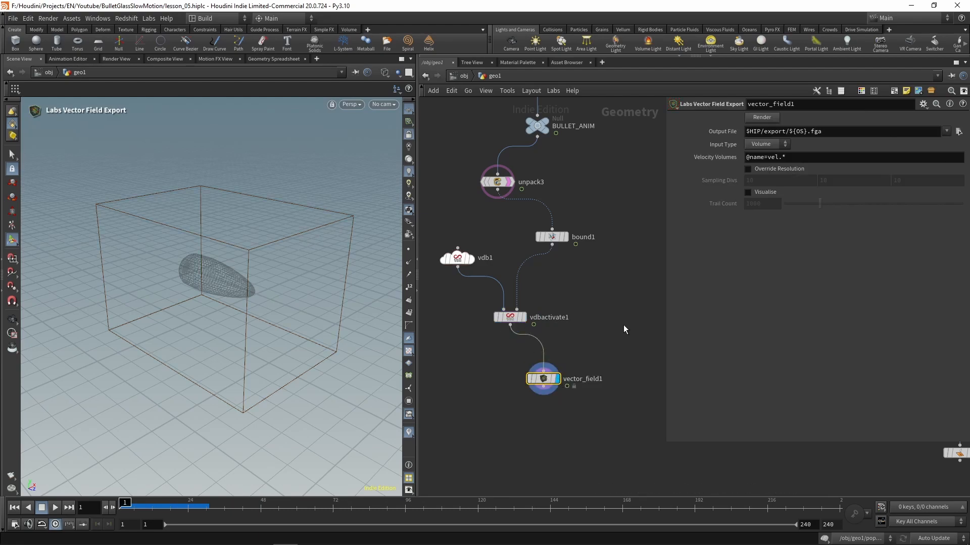
Step: Enable Visualise on vector_field1 and inspect the velocity trails around the bullet
{"action": "left_click", "coordinate": [749, 192]}
{"action": "mouse_move", "coordinate": [246, 269]}
{"action": "left_mouse_down", "text": "alt"}
{"action": "mouse_move", "coordinate": [386, 239]}
{"action": "mouse_move", "coordinate": [244, 271]}
{"action": "left_mouse_up", "text": "alt"}
{"action": "key", "text": "Return"}
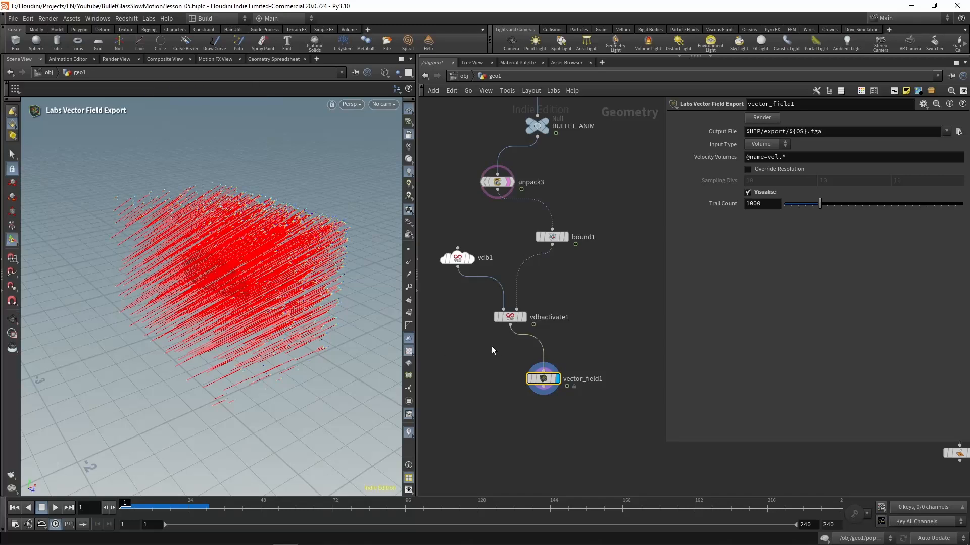
Step: Insert a Volume Wrangle node between vdbactivate1 and vector_field1
{"action": "left_click_drag", "start_coordinate": [549, 382], "coordinate": [529, 414]}
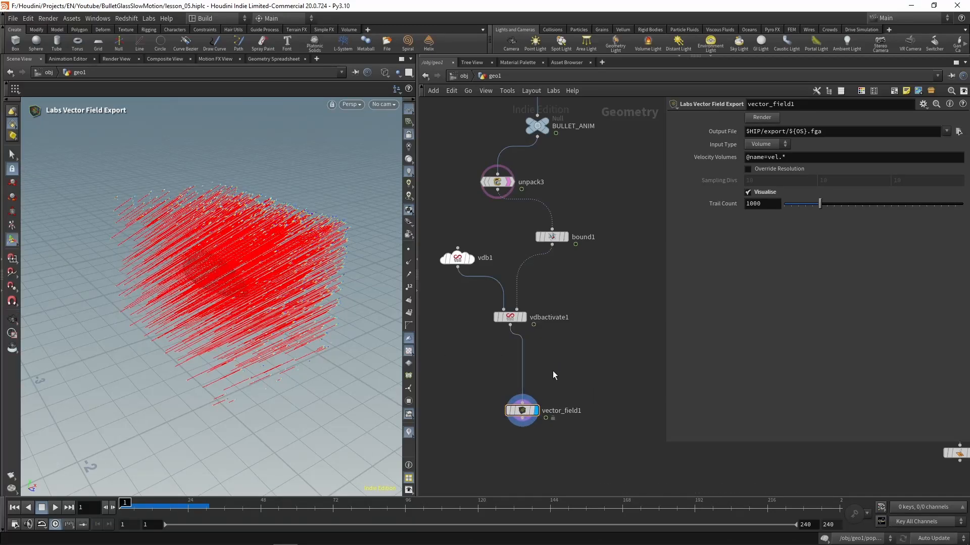
{"action": "key", "text": "Tab"}
{"action": "type", "text": "volumew"}
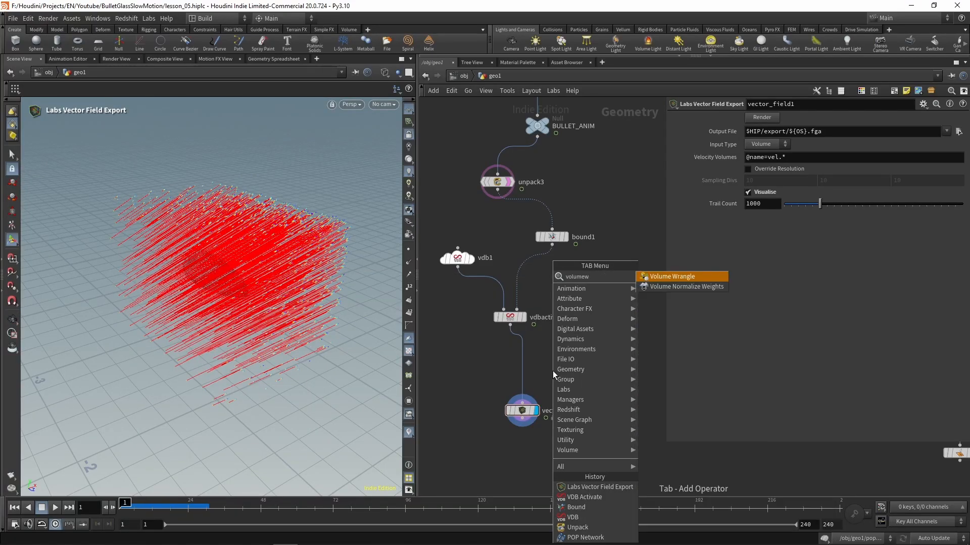
{"action": "key", "text": "Return"}
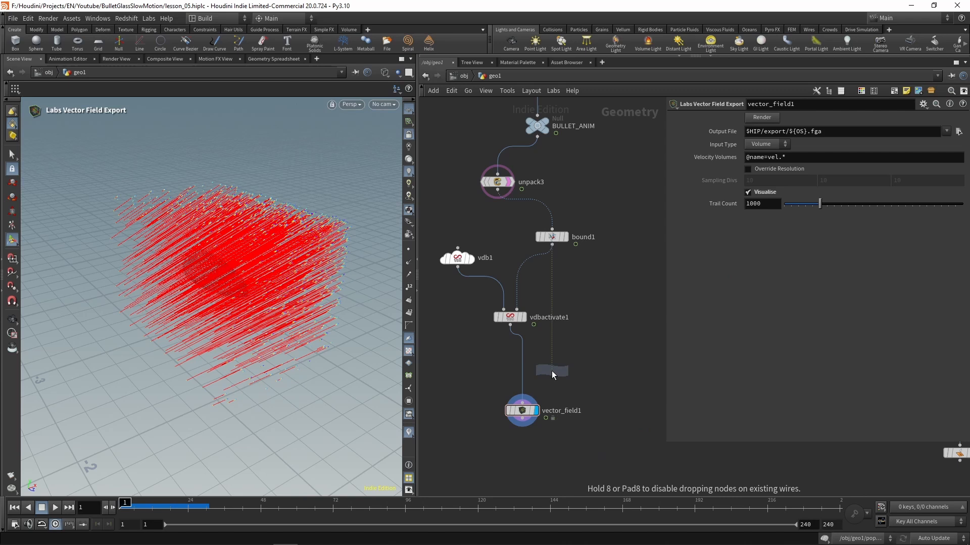
{"action": "left_click", "coordinate": [519, 368]}
{"action": "left_click_drag", "start_coordinate": [524, 376], "coordinate": [535, 373]}
Step: Connect the output of unpack3 to the second input of volumewrangle1, moving vdbactivate1 aside to make room
{"action": "mouse_move", "coordinate": [508, 317]}
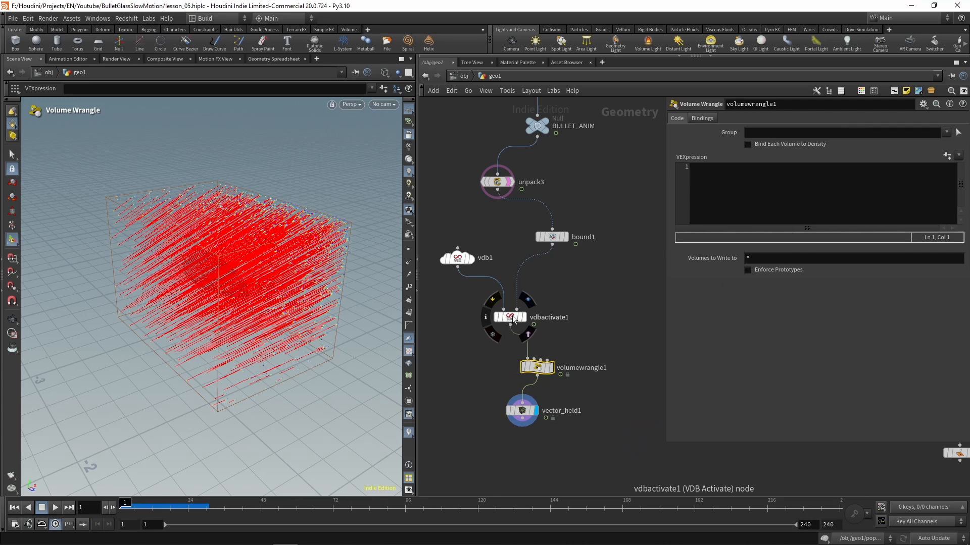
{"action": "left_click_drag", "start_coordinate": [512, 315], "coordinate": [487, 317]}
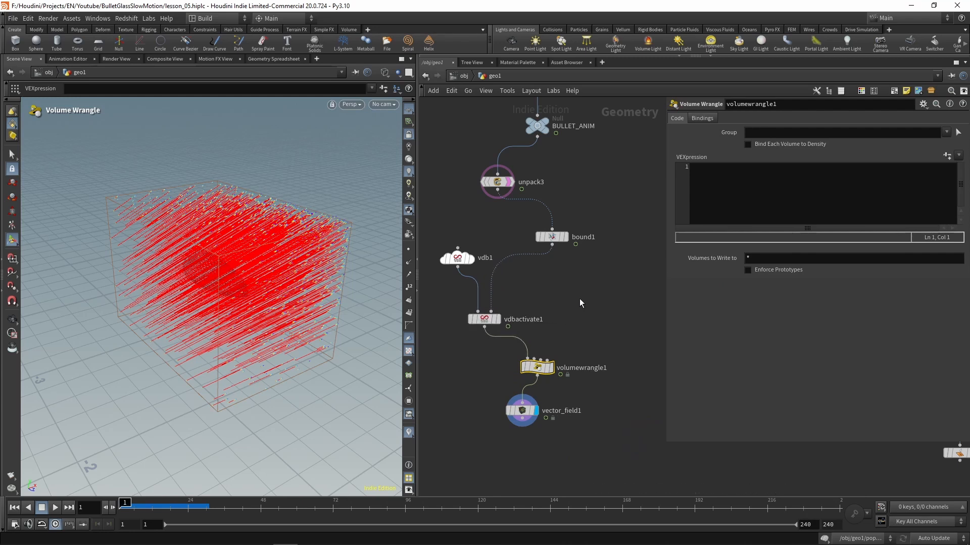
{"action": "left_click_drag", "start_coordinate": [498, 191], "coordinate": [534, 358]}
Step: Rearrange vdb1, vdbactivate1, bound1 and volumewrangle1 so the wire from unpack3 runs clear of the other nodes
{"action": "middle_click_drag", "start_coordinate": [459, 262], "coordinate": [504, 255]}
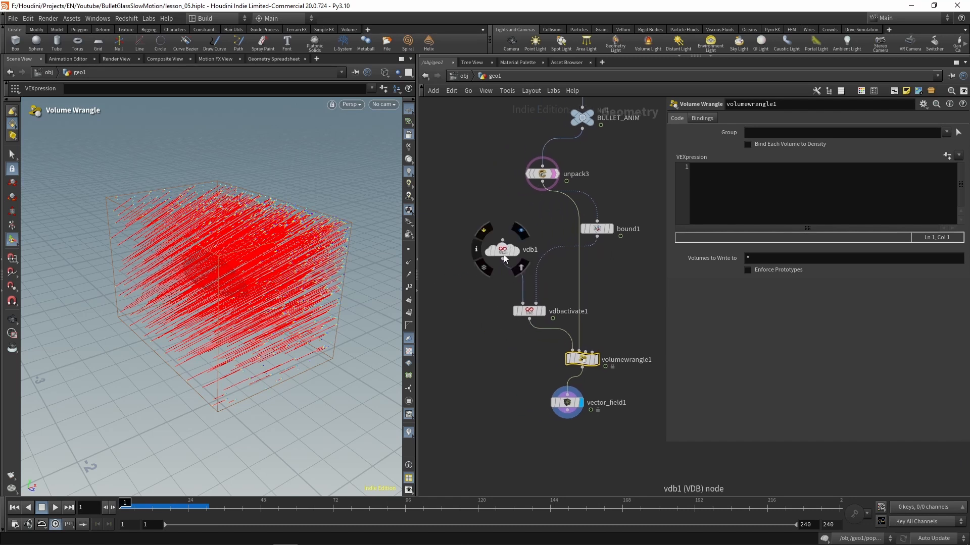
{"action": "left_click_drag", "start_coordinate": [504, 255], "coordinate": [452, 262]}
{"action": "left_click_drag", "start_coordinate": [529, 311], "coordinate": [478, 323]}
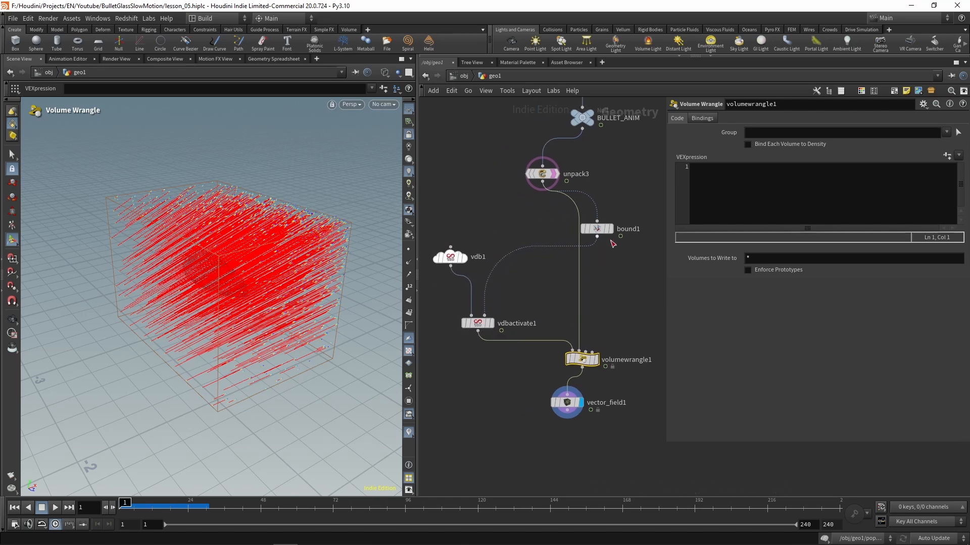
{"action": "left_click_drag", "start_coordinate": [603, 231], "coordinate": [528, 258]}
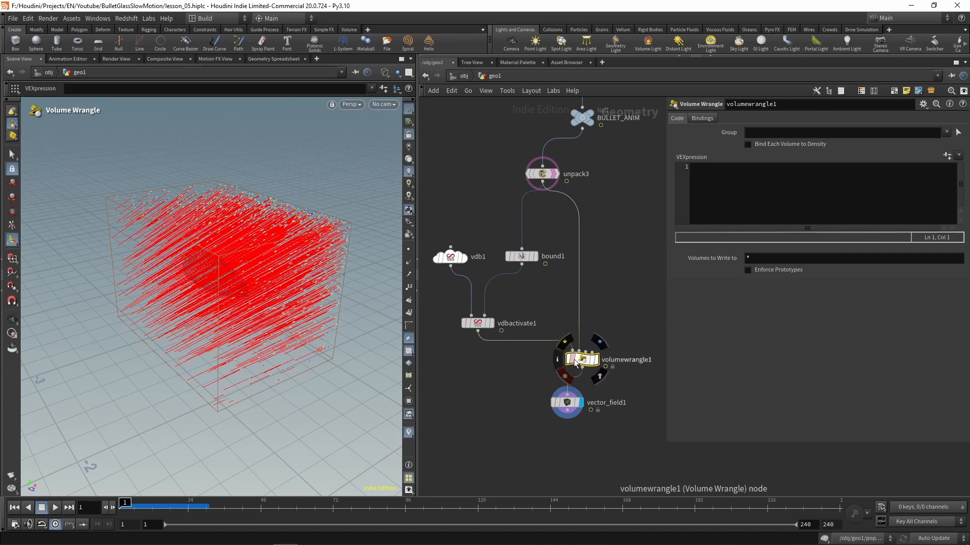
{"action": "left_click_drag", "start_coordinate": [573, 359], "coordinate": [568, 353]}
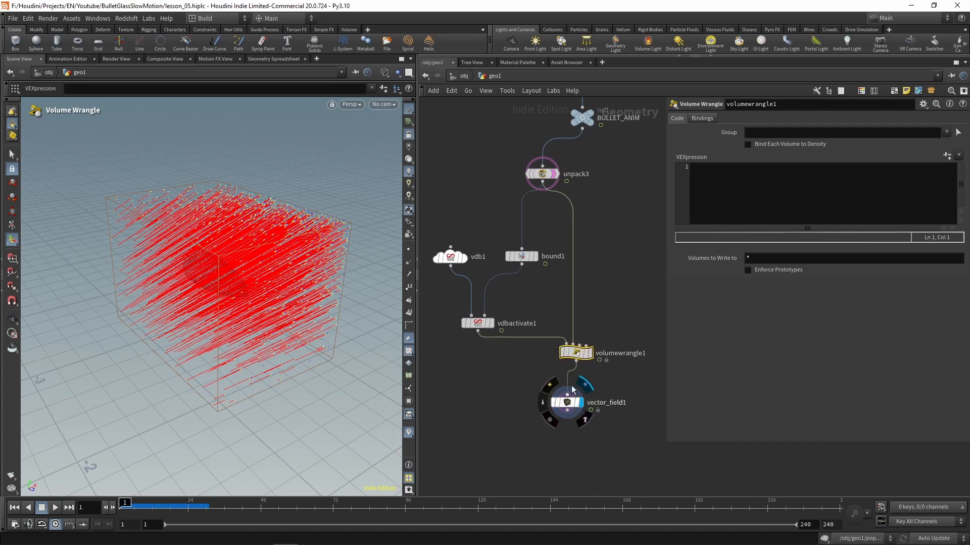
Step: Write v@vel = set(0, 0, 1); in the volumewrangle1 VEXpression and inspect the direction of the trails
{"action": "left_click", "coordinate": [762, 208]}
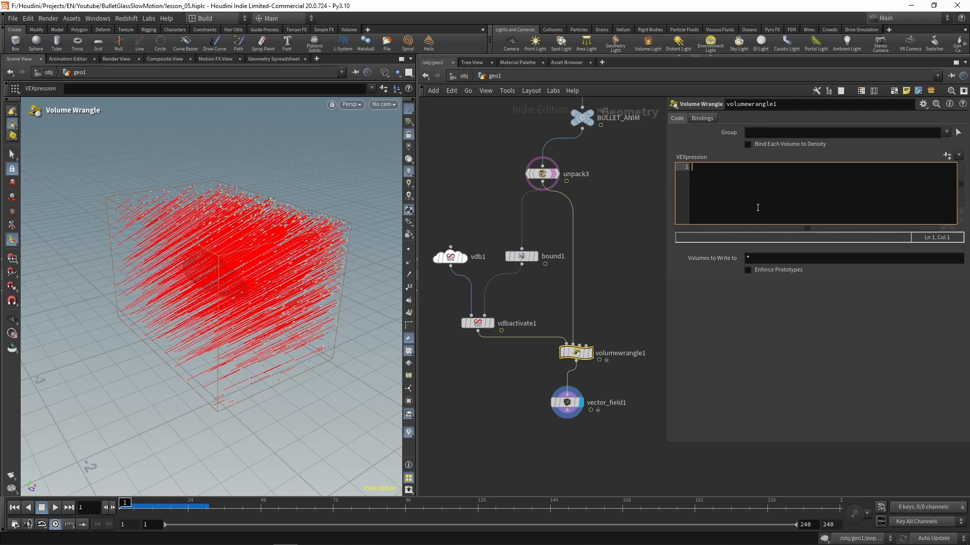
{"action": "type", "text": "v@vel = set("}
{"action": "key", "text": "Return"}
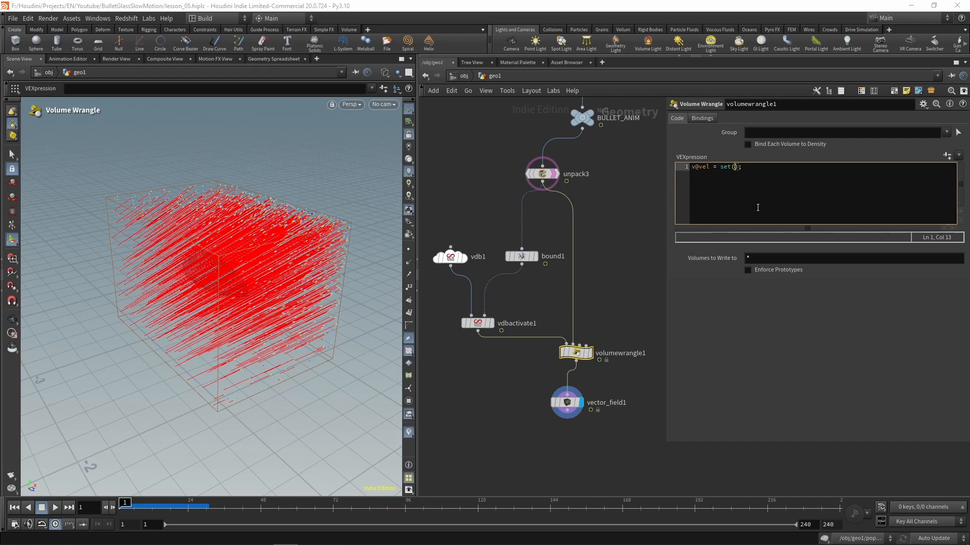
{"action": "type", "text": "0, 0, 1"}
{"action": "left_click", "coordinate": [608, 266]}
{"action": "left_click_drag", "start_coordinate": [306, 269], "coordinate": [192, 288], "text": "alt"}
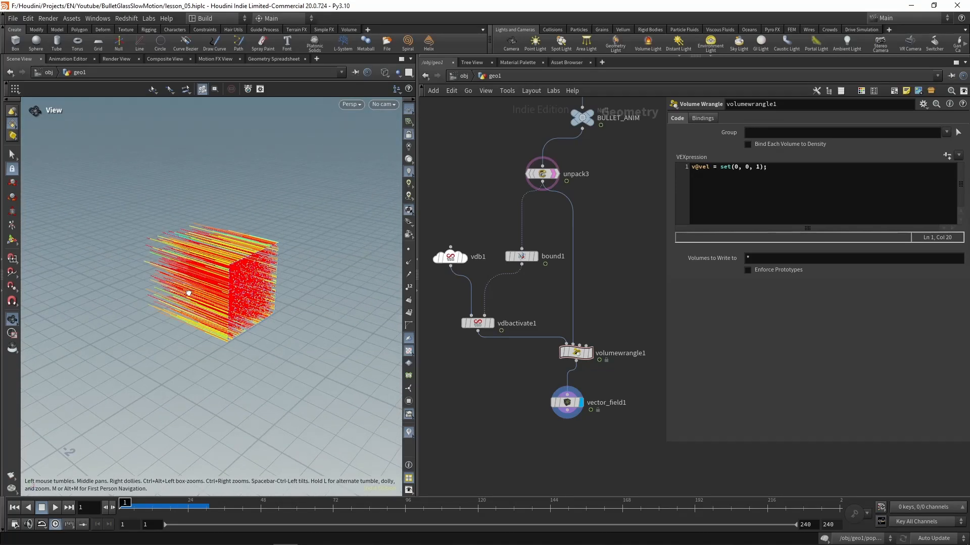
Step: Add the line float radius = chf("radius"); above the velocity line in volumewrangle1 and create its Radius parameter
{"action": "left_click", "coordinate": [797, 200]}
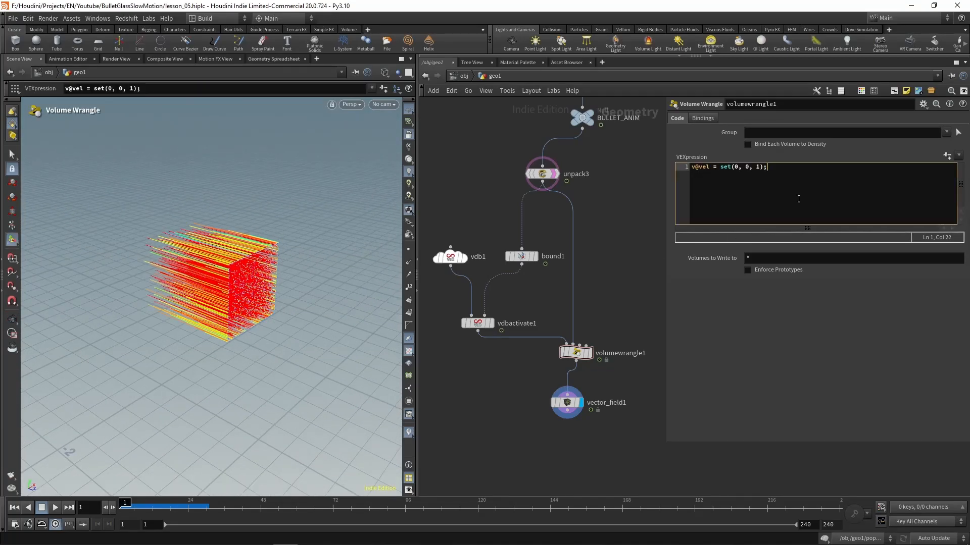
{"action": "key", "text": "Home"}
{"action": "key", "text": "Return"}
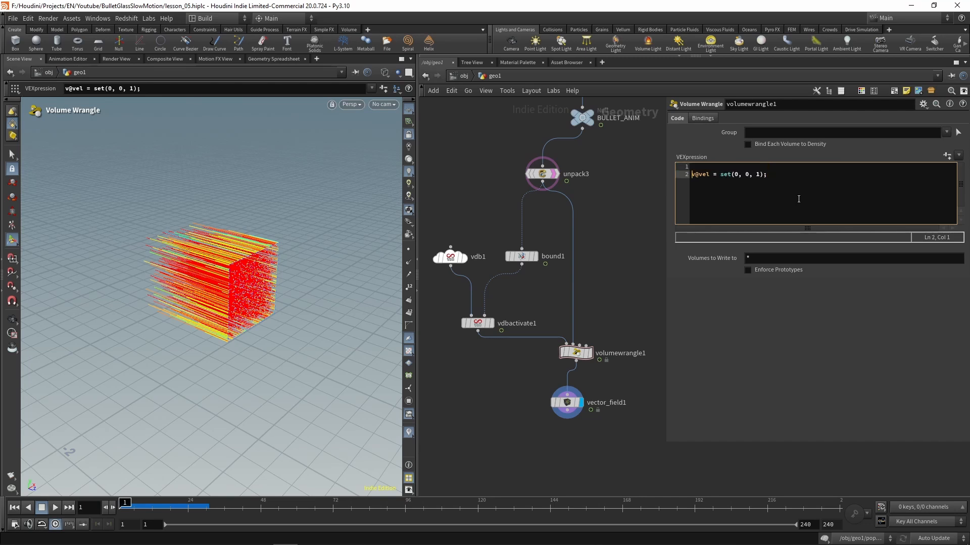
{"action": "key", "text": "Return"}
{"action": "key", "text": "Up"}
{"action": "key", "text": "Up"}
{"action": "type", "text": "float"}
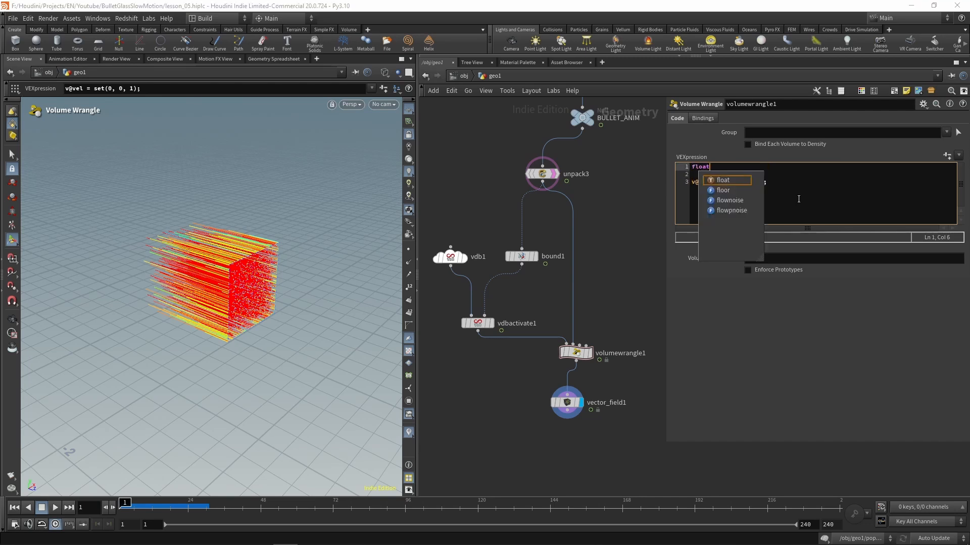
{"action": "type", "text": " radius = c"}
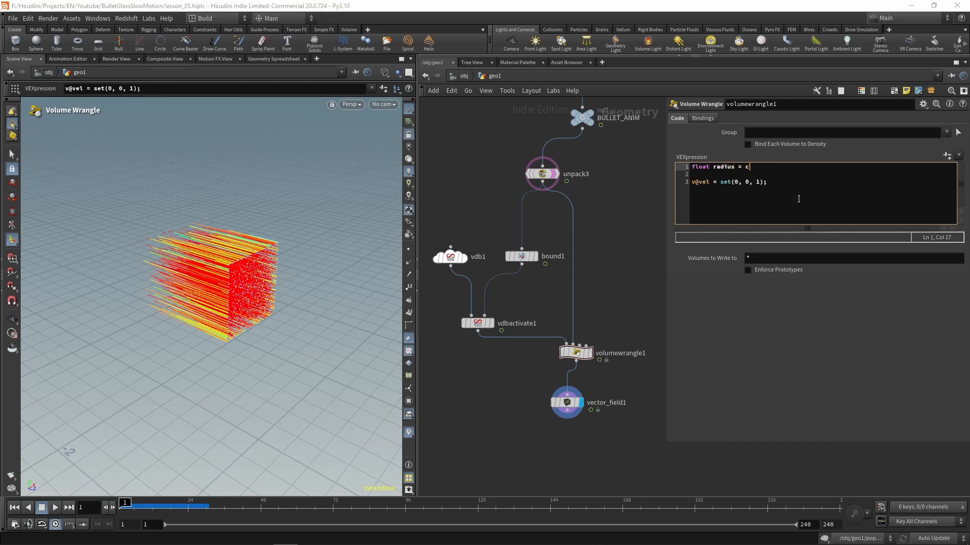
{"action": "type", "text": "hf(\"radius\");"}
{"action": "left_click", "coordinate": [947, 156]}
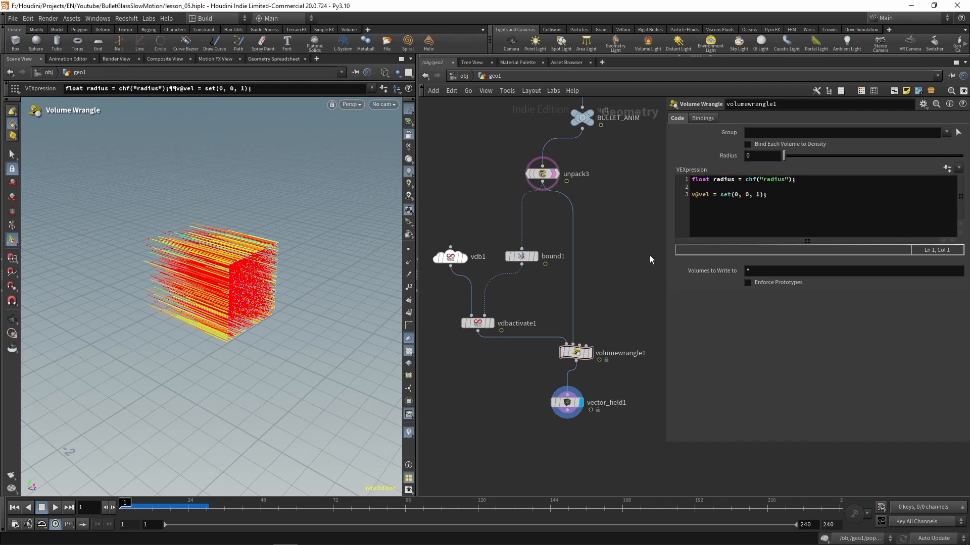
Step: Examine the bullet and its velocity trails in the Front and Right orthographic views against the grid
{"action": "key", "text": "Escape"}
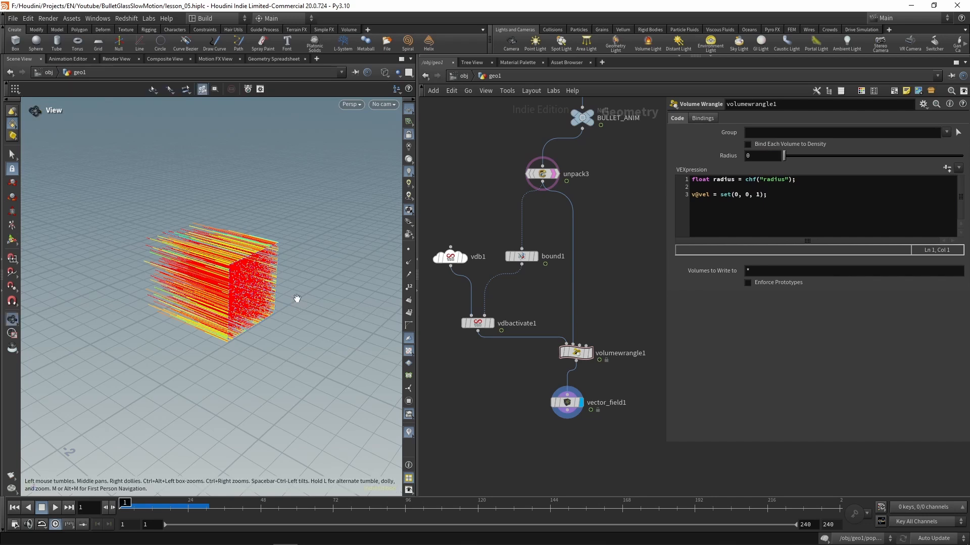
{"action": "key", "text": "space+3"}
{"action": "key", "text": "Return"}
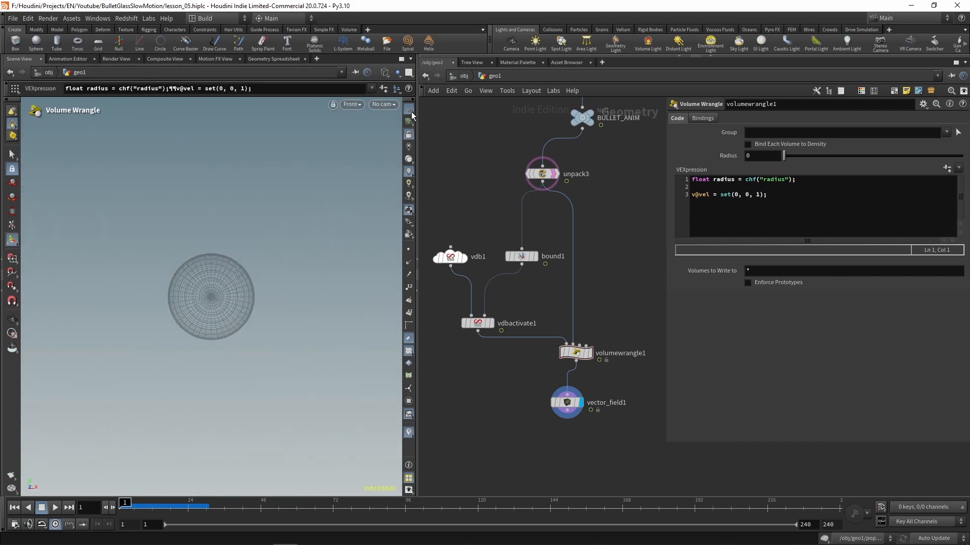
{"action": "scroll", "coordinate": [298, 238], "scroll_direction": "down", "scroll_amount": 5}
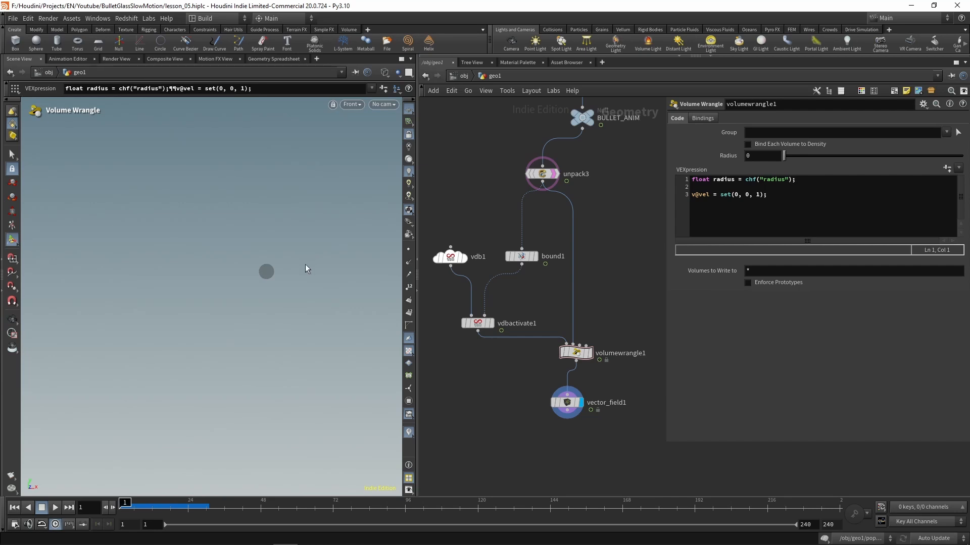
{"action": "key", "text": "Escape"}
{"action": "key", "text": "space+4"}
{"action": "scroll", "coordinate": [182, 349], "scroll_direction": "down", "scroll_amount": 5}
{"action": "scroll", "coordinate": [163, 372], "scroll_direction": "down", "scroll_amount": 3}
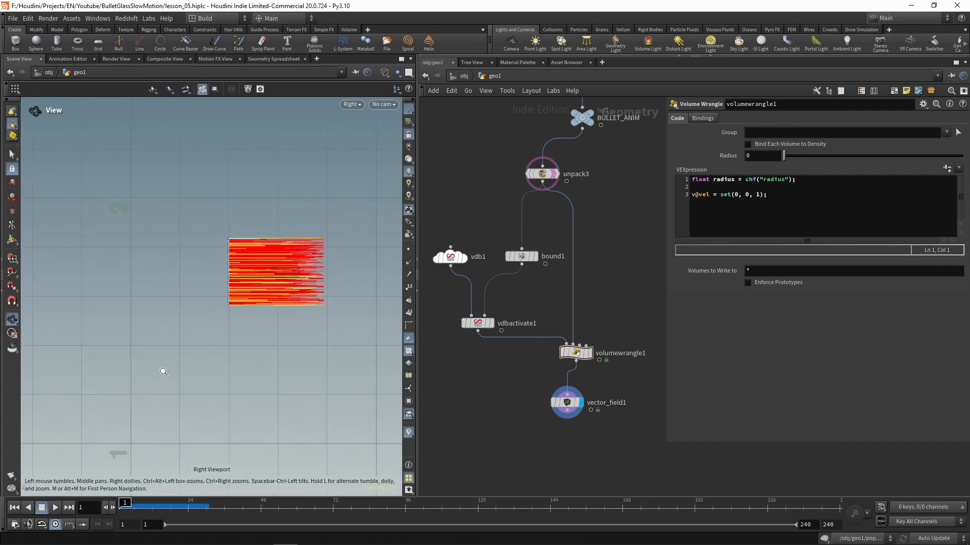
{"action": "middle_click_drag", "start_coordinate": [288, 309], "coordinate": [261, 273]}
{"action": "key", "text": "Return"}
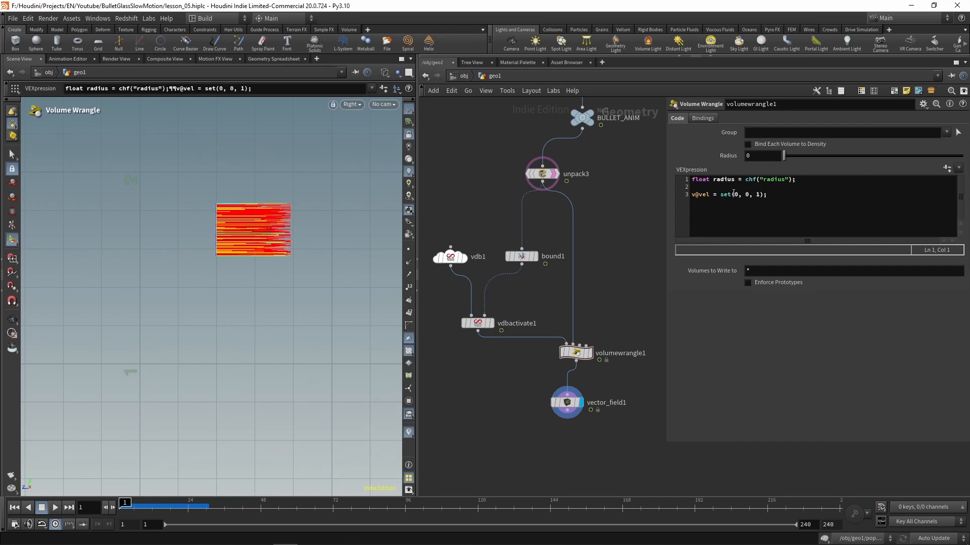
Step: Set the Radius parameter of volumewrangle1 to 0.15
{"action": "left_click", "coordinate": [764, 156]}
{"action": "type", "text": ".15"}
{"action": "key", "text": "Return"}
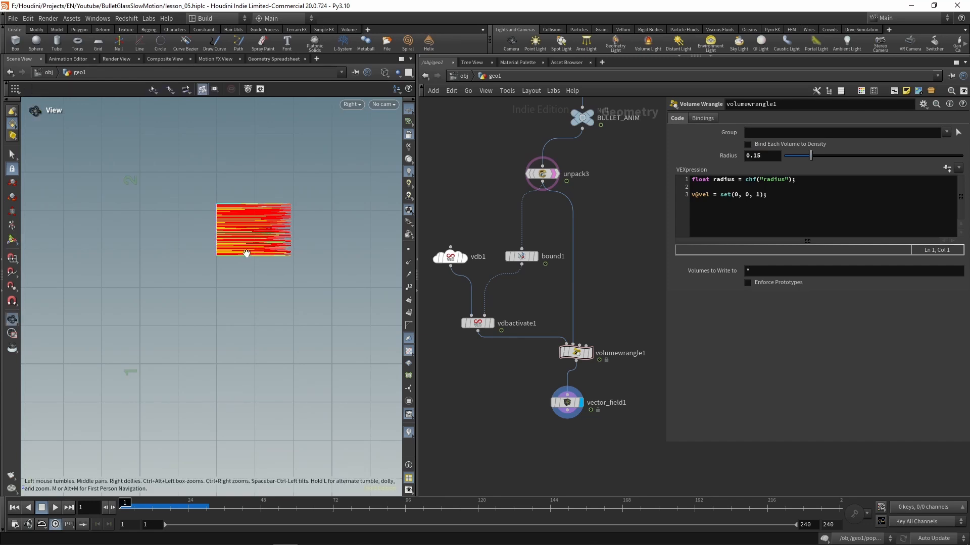
Step: Add the line int pt = nearpoint(1, @P, radius); below the velocity line in the volumewrangle1 VEXpression
{"action": "key", "text": "space+1"}
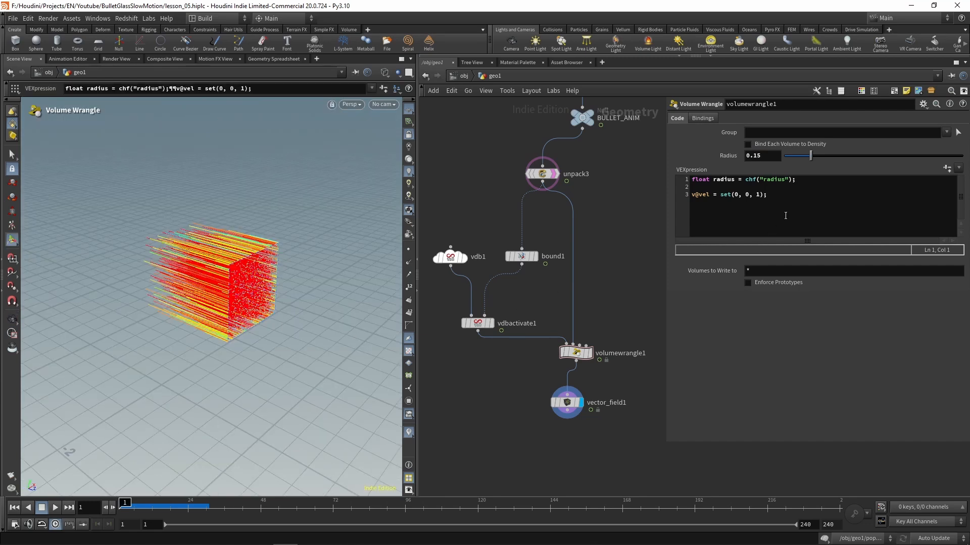
{"action": "left_click", "coordinate": [789, 209]}
{"action": "key", "text": "Return"}
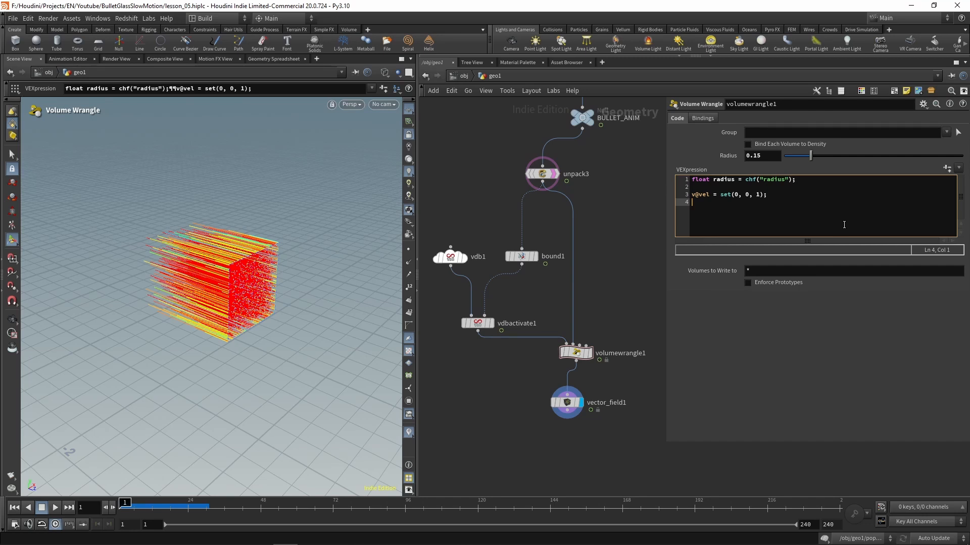
{"action": "type", "text": "int pt = "}
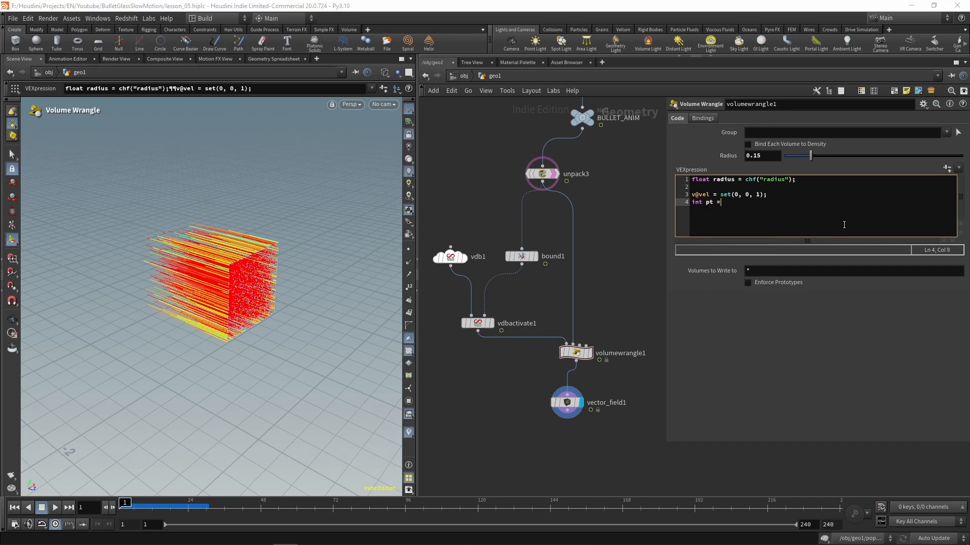
{"action": "type", "text": "nearpoint("}
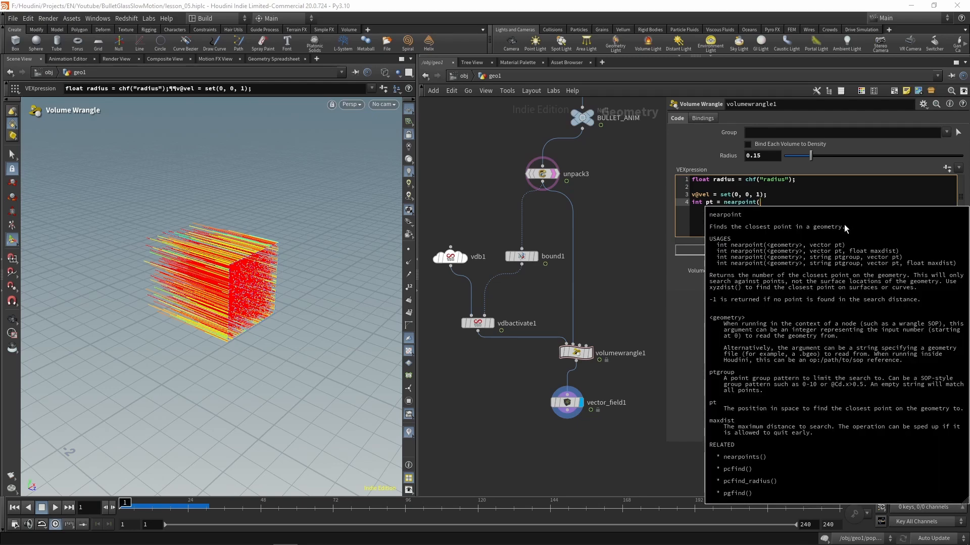
{"action": "type", "text": "1"}
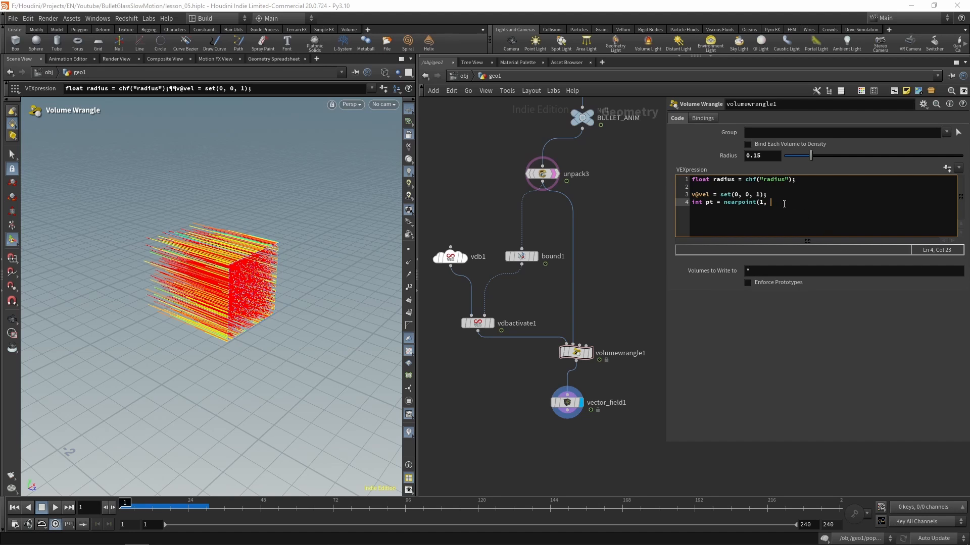
{"action": "type", "text": ", @"}
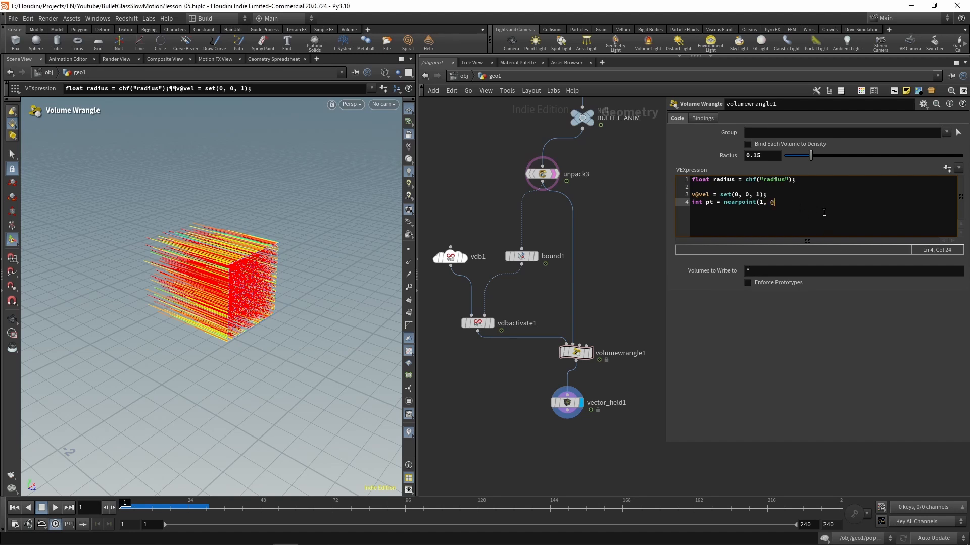
{"action": "type", "text": "P, radius"}
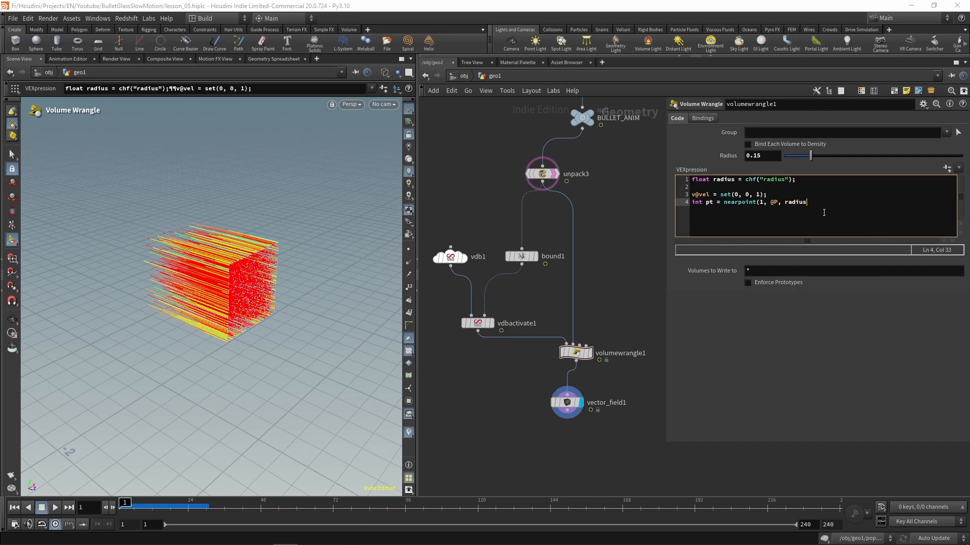
{"action": "type", "text": ");"}
{"action": "key", "text": "Return"}
Step: Add an if(pt >= 0) { } block below the nearpoint line and open an empty line inside its braces
{"action": "type", "text": "if("}
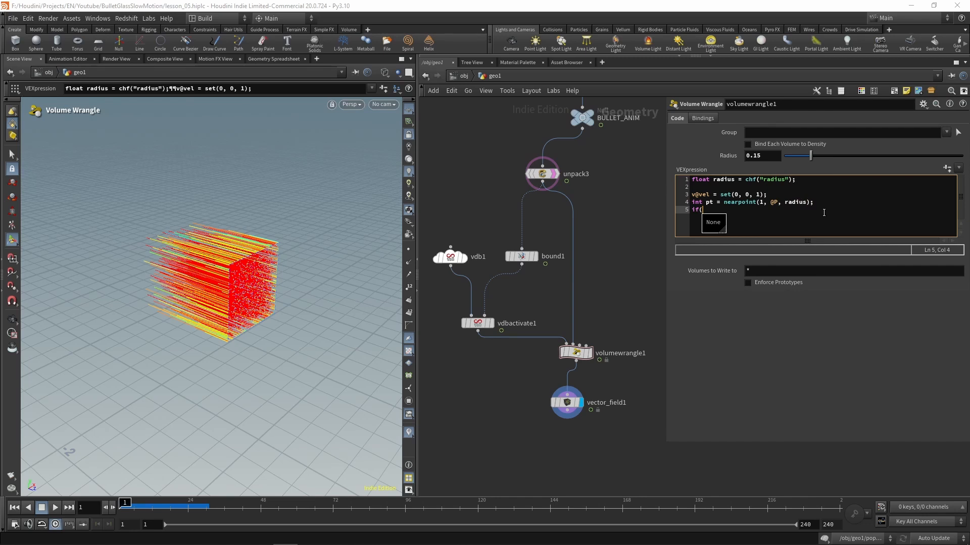
{"action": "type", "text": "pt"}
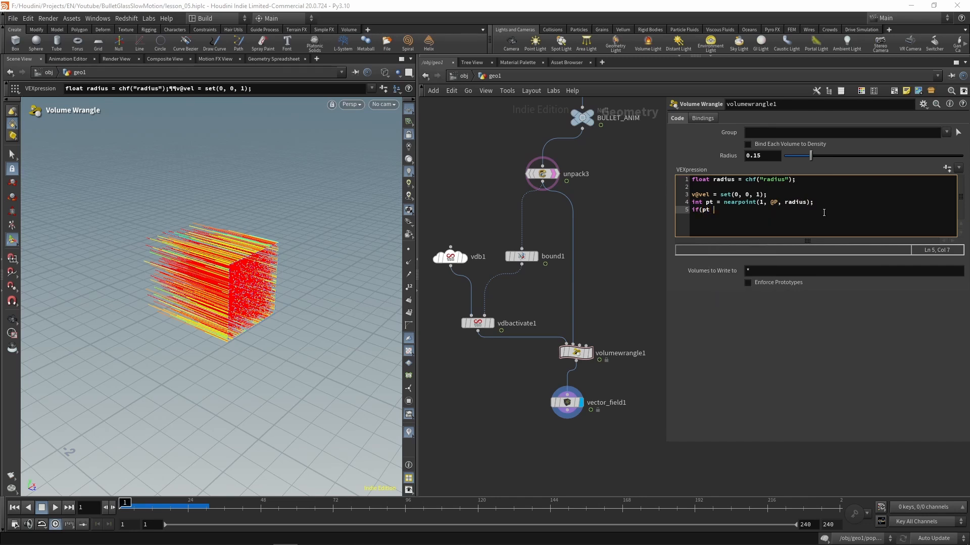
{"action": "type", "text": " >= 0) {}"}
{"action": "key", "text": "Left"}
{"action": "key", "text": "Return"}
Step: Inside the if block, read the nearest point's position with vector pos = point(1, "P", pt);
{"action": "type", "text": "vector pos "}
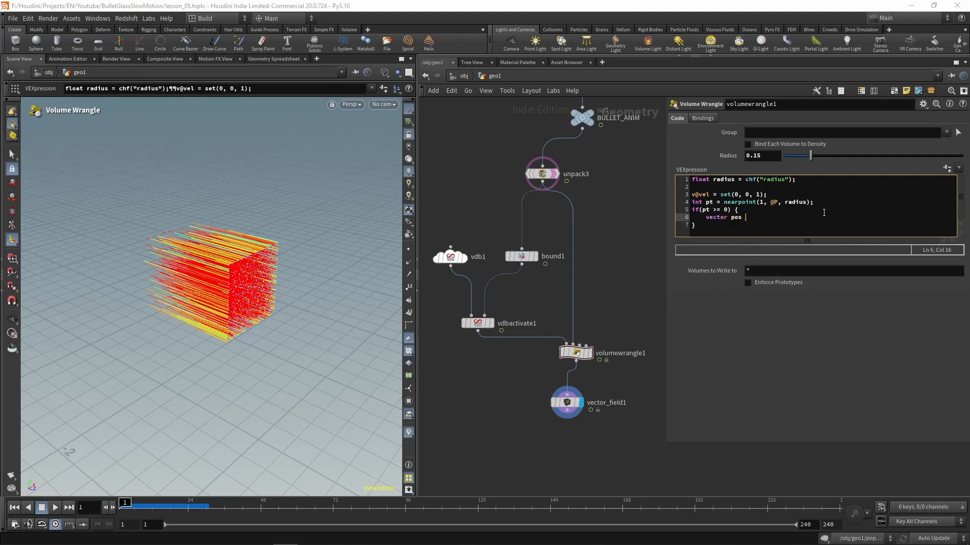
{"action": "type", "text": "= point("}
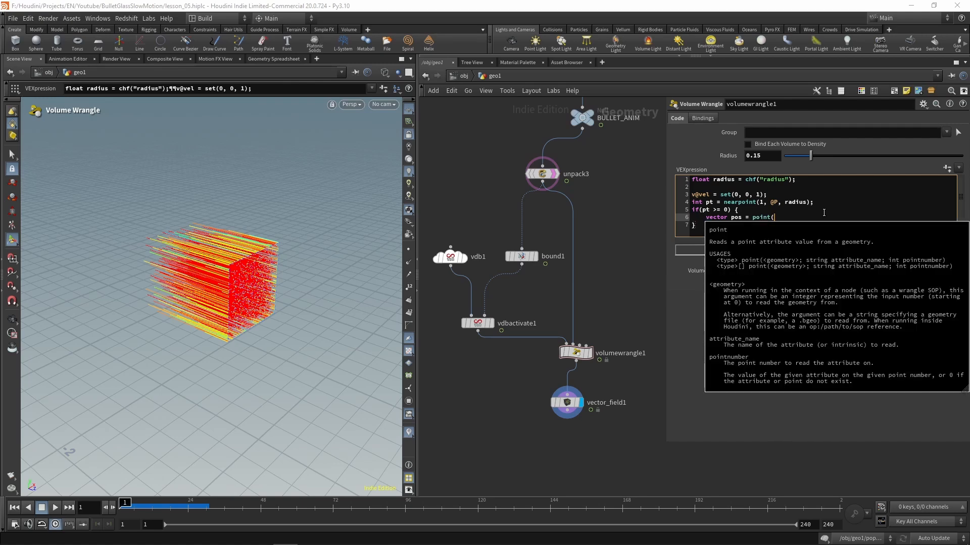
{"action": "type", "text": "1, "}
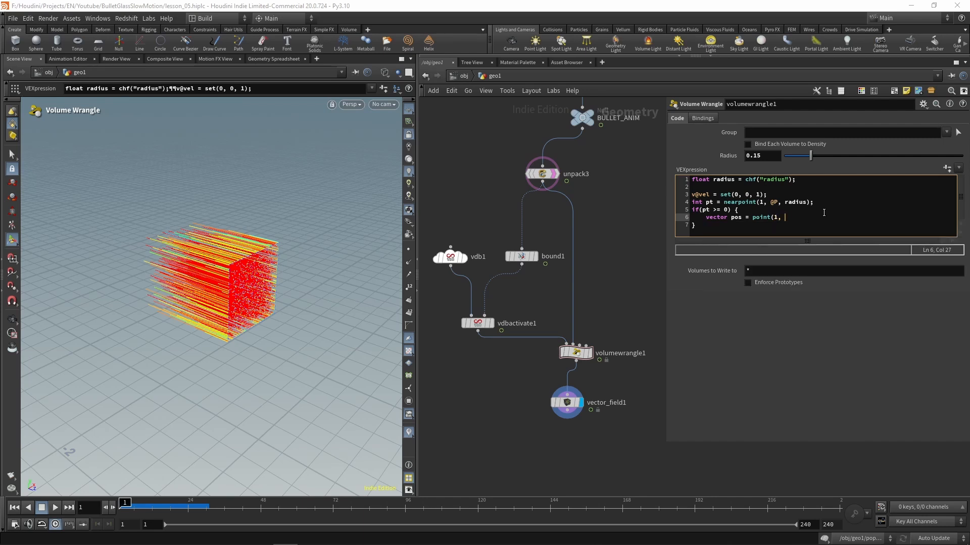
{"action": "type", "text": "pt);"}
{"action": "key", "text": "Left"}
{"action": "key", "text": "Left"}
{"action": "key", "text": "Left"}
{"action": "type", "text": "\"P\","}
{"action": "key", "text": "Return"}
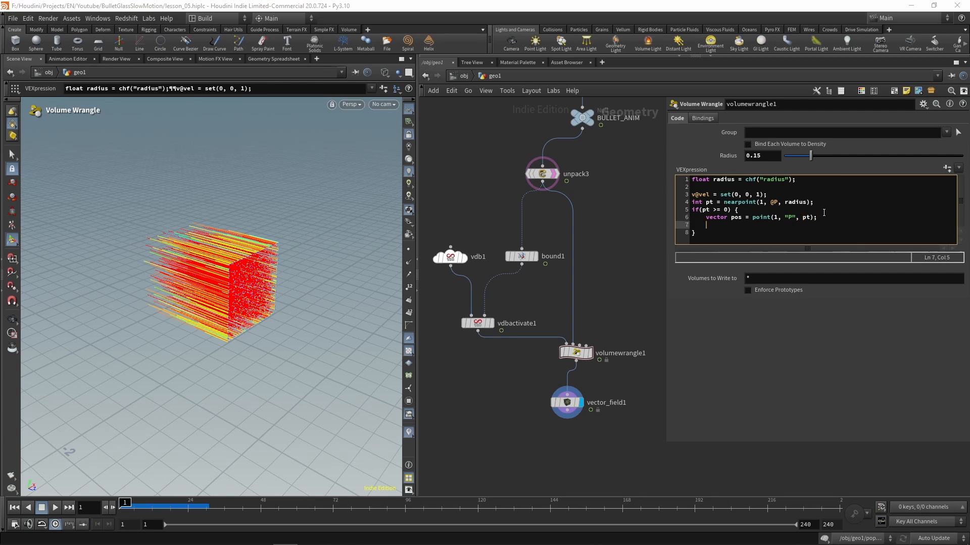
Step: Add float dist = distance(@P, pos); below the pos line inside the if block
{"action": "type", "text": "float dist = dista"}
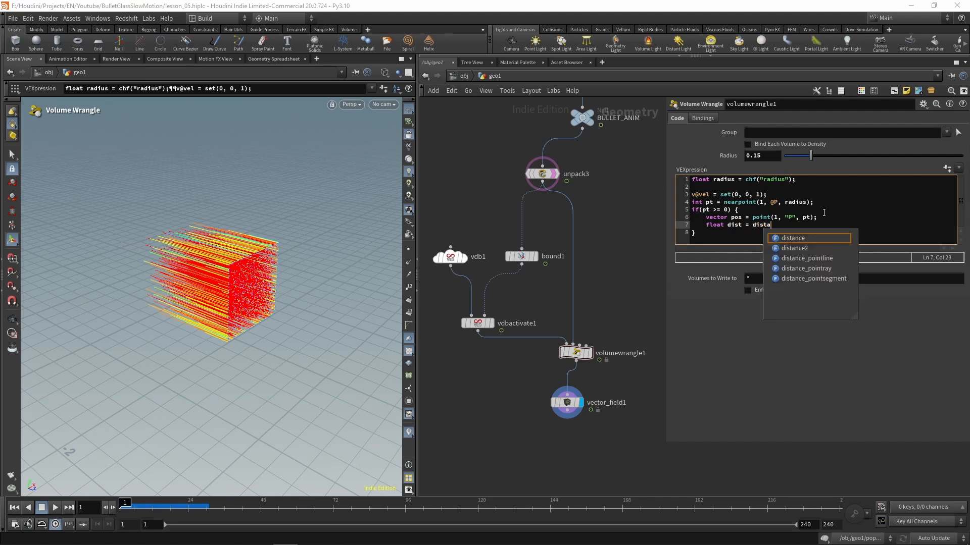
{"action": "type", "text": "nce(@P"}
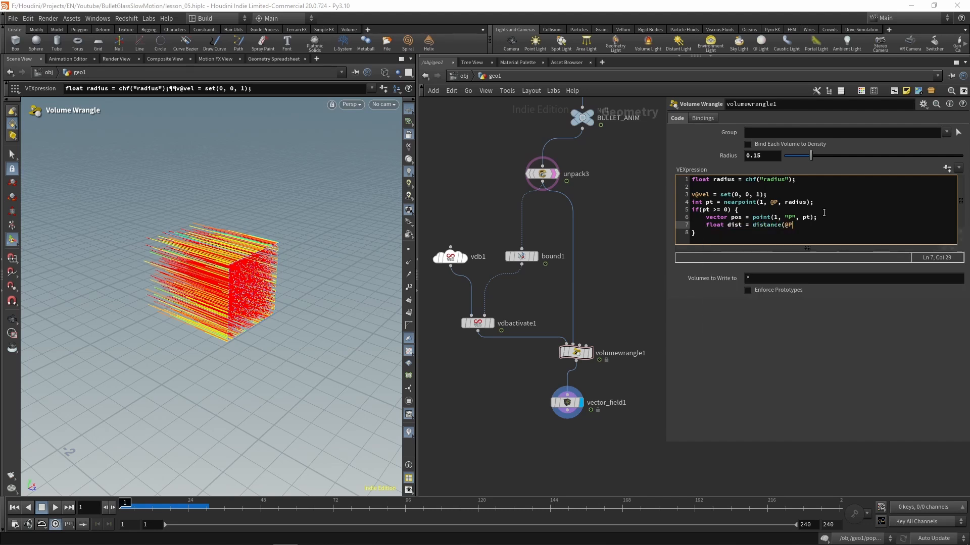
{"action": "type", "text": ", pos);"}
{"action": "key", "text": "Return"}
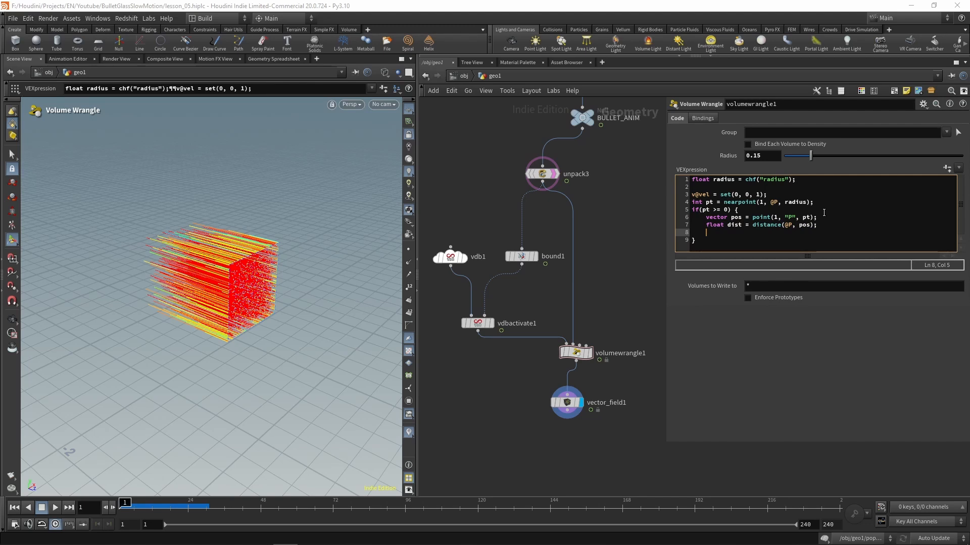
Step: Add a v@vel = set(0, 0, ); assignment below the dist line, leaving its third component empty
{"action": "type", "text": "v@vel = set();"}
{"action": "key", "text": "Left"}
{"action": "key", "text": "Left"}
{"action": "type", "text": "0, 0,"}
{"action": "key", "text": "Up"}
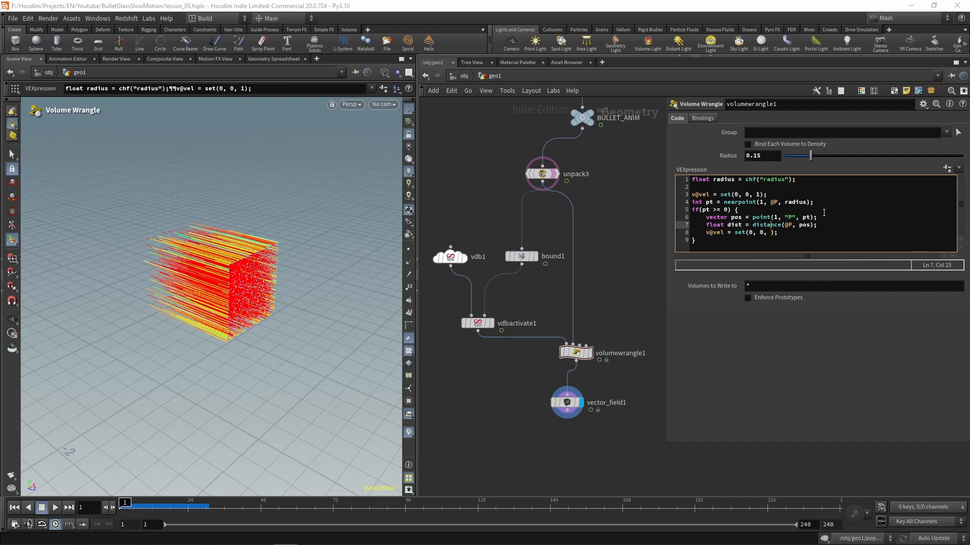
Step: Insert float factor = fit(dist, 0.0, radius, 1.0, 0.0); above the velocity assignment inside the if block
{"action": "key", "text": "Return"}
{"action": "key", "text": "Return"}
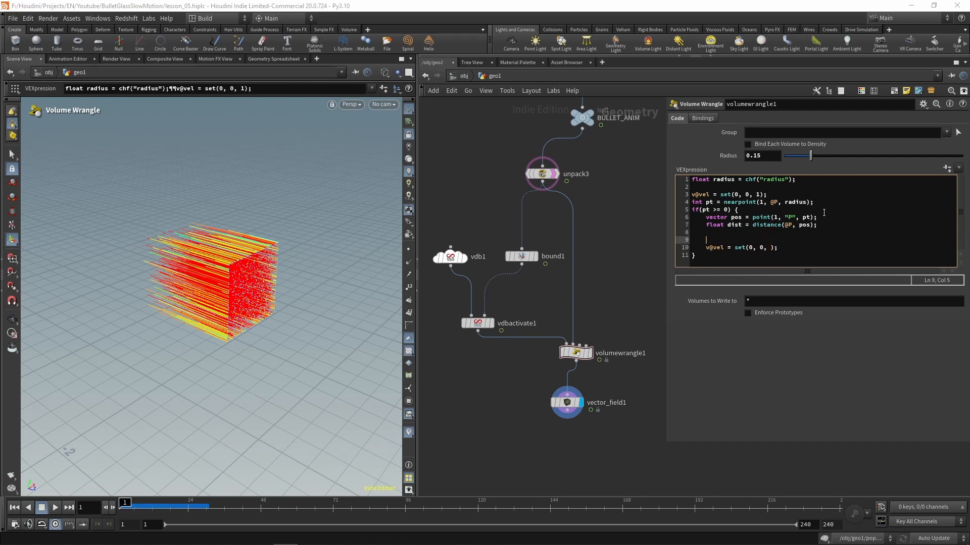
{"action": "type", "text": "oat factor ="}
{"action": "type", "text": "fit("}
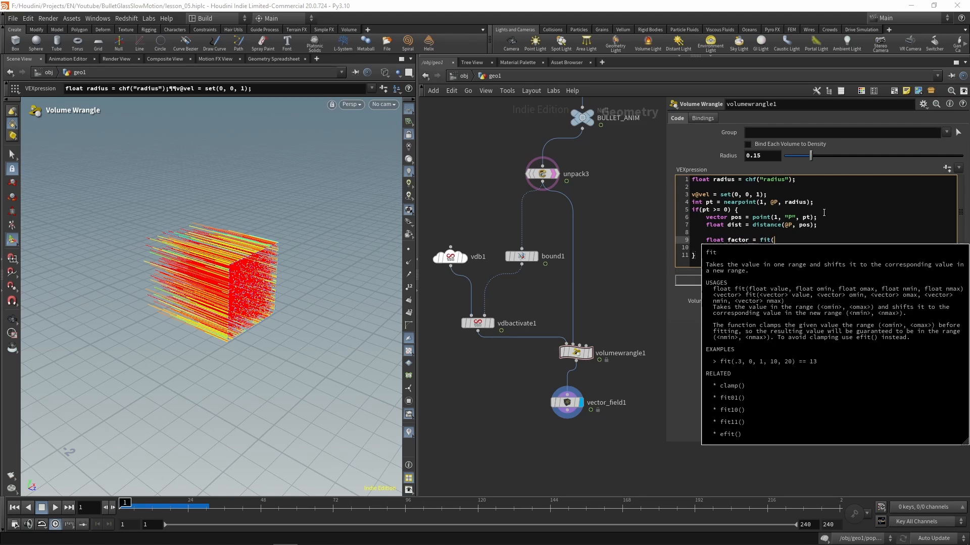
{"action": "type", "text": "dist,"}
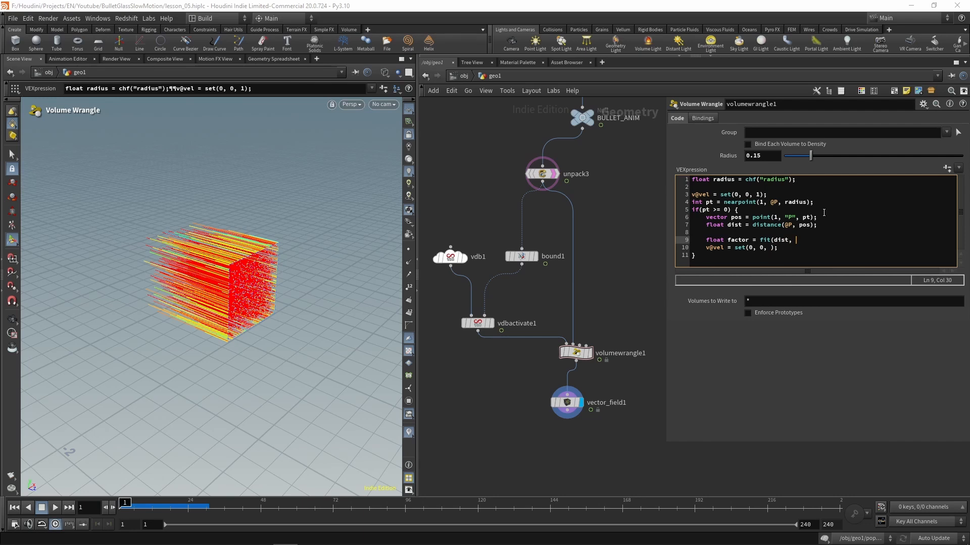
{"action": "type", "text": " 0.0, radius, 1.0, 0.0);"}
Step: Fill in factor as the third component of the velocity inside the if block and apply the expression
{"action": "key", "text": "Down"}
{"action": "key", "text": "Left"}
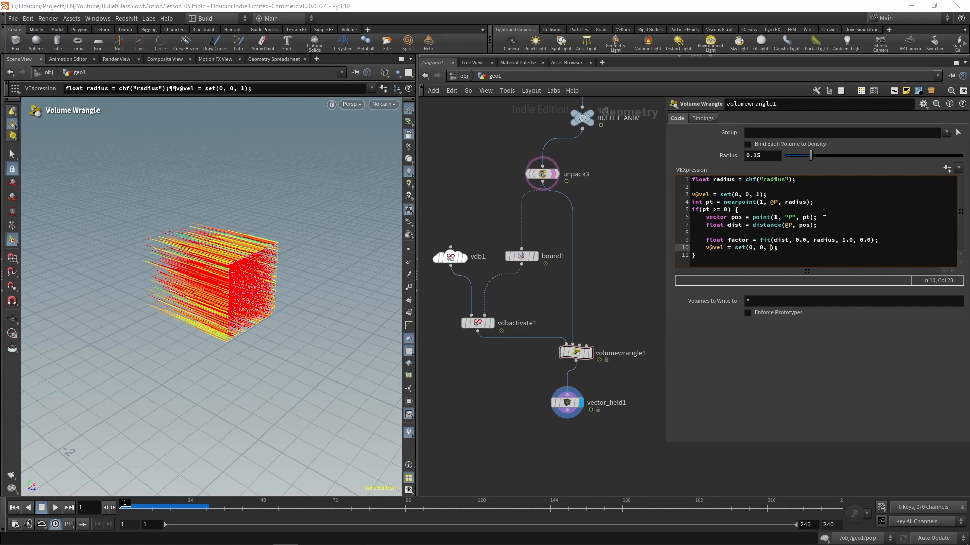
{"action": "type", "text": "factor"}
{"action": "key", "text": "Escape"}
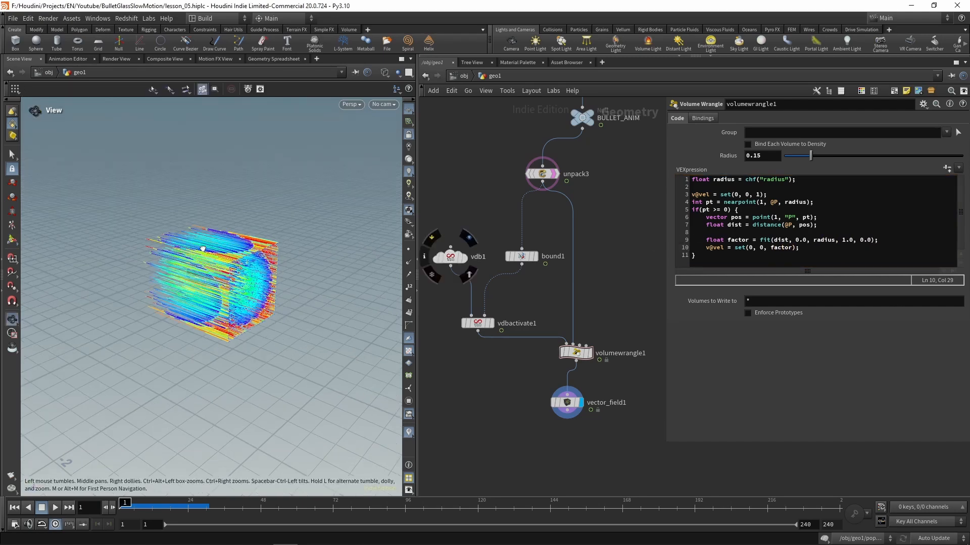
Step: Inspect the trails around the bullet and lower the Radius parameter of volumewrangle1 to 0.128
{"action": "left_click_drag", "start_coordinate": [252, 217], "coordinate": [212, 255]}
{"action": "key", "text": "Return"}
{"action": "middle_click_drag", "start_coordinate": [770, 154], "coordinate": [661, 211]}
{"action": "left_click_drag", "start_coordinate": [225, 268], "coordinate": [247, 273], "text": "alt"}
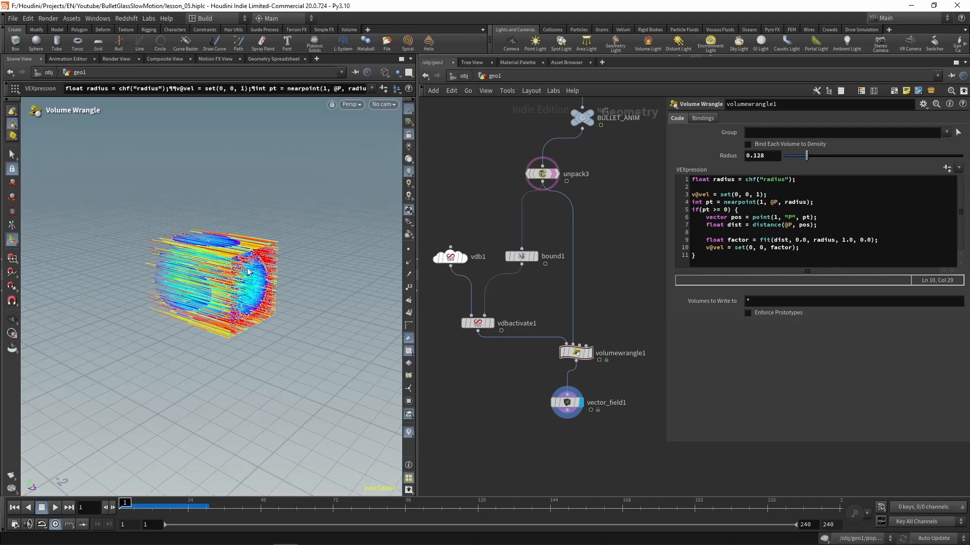
Step: Change the default velocity on line 3 of the wrangle to set(0, 0, 0) and inspect the trails
{"action": "double_click", "coordinate": [758, 194]}
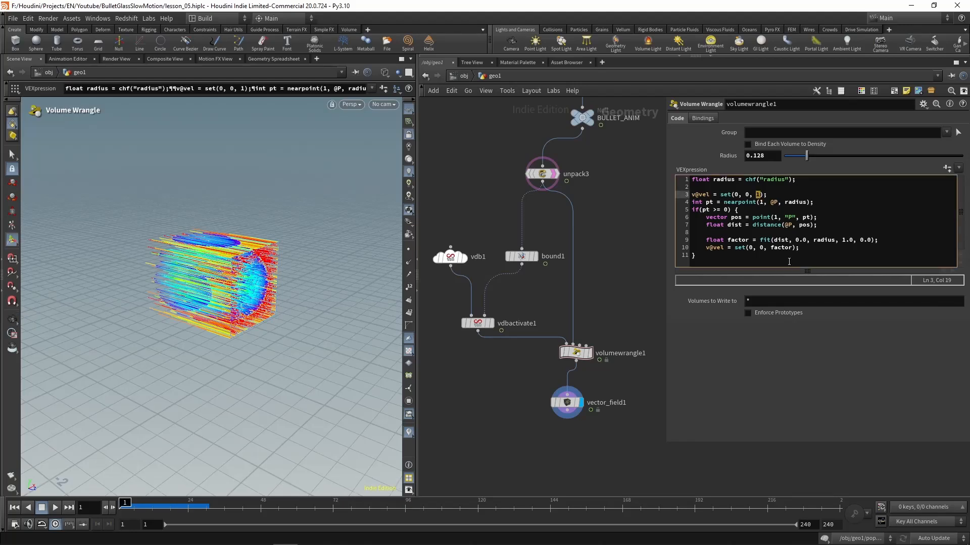
{"action": "type", "text": "0"}
{"action": "left_click", "coordinate": [632, 292]}
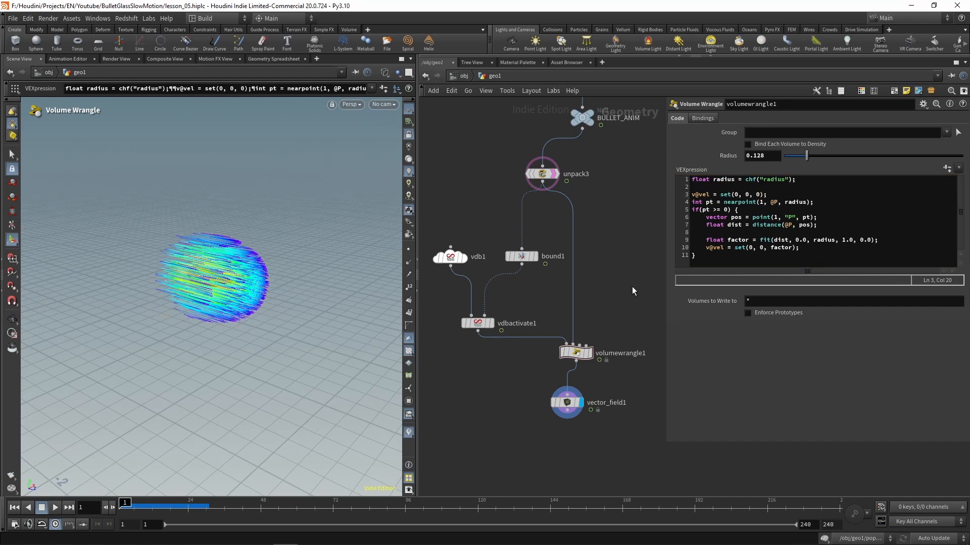
{"action": "left_click_drag", "start_coordinate": [349, 272], "coordinate": [247, 273], "text": "alt"}
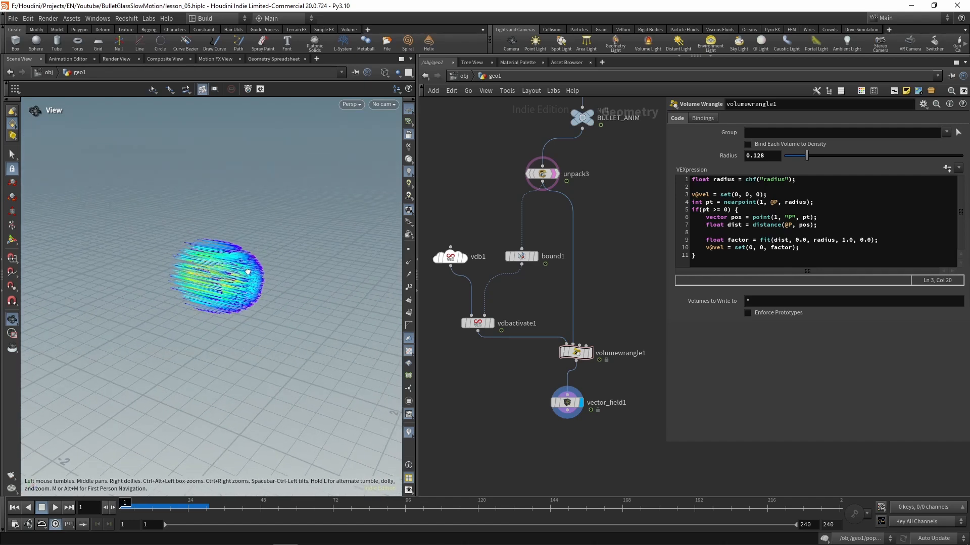
{"action": "key", "text": "Return"}
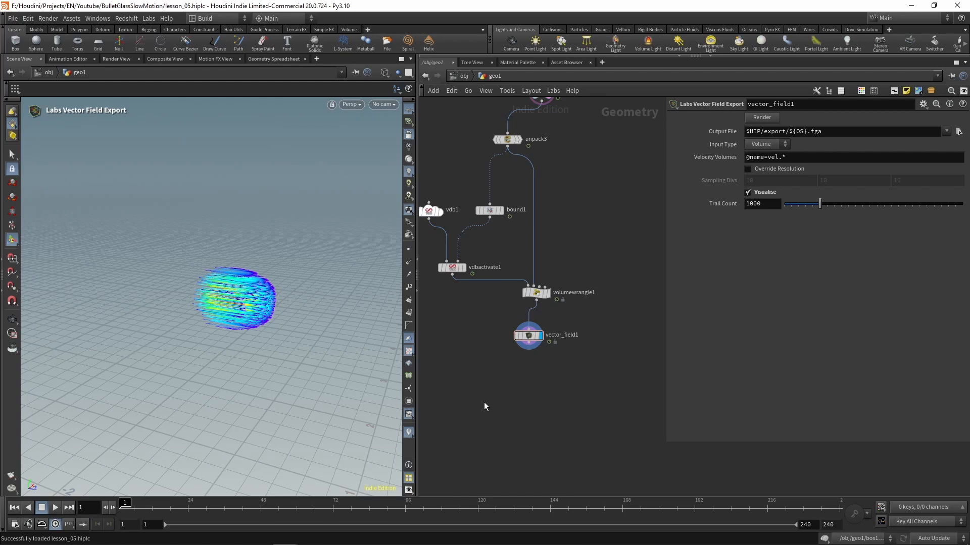
Step: Add a Null node fed by the output of volumewrangle1 and name it BULLET_FIELD
{"action": "key", "text": "Tab"}
{"action": "type", "text": "null"}
{"action": "key", "text": "Return"}
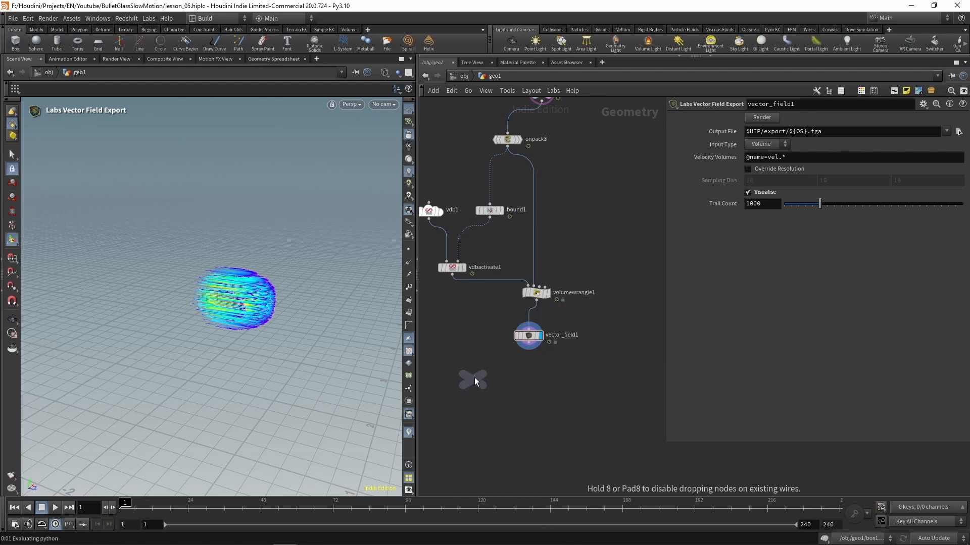
{"action": "left_click", "coordinate": [477, 376]}
{"action": "left_click_drag", "start_coordinate": [536, 300], "coordinate": [483, 366]}
{"action": "key", "text": "F2"}
{"action": "type", "text": "BUL"}
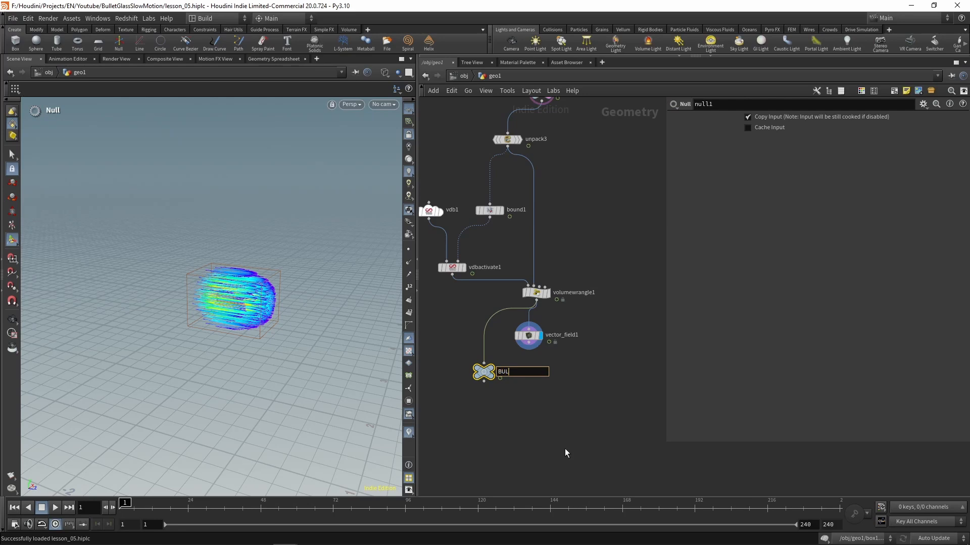
{"action": "type", "text": "LET_FIELD"}
{"action": "key", "text": "Return"}
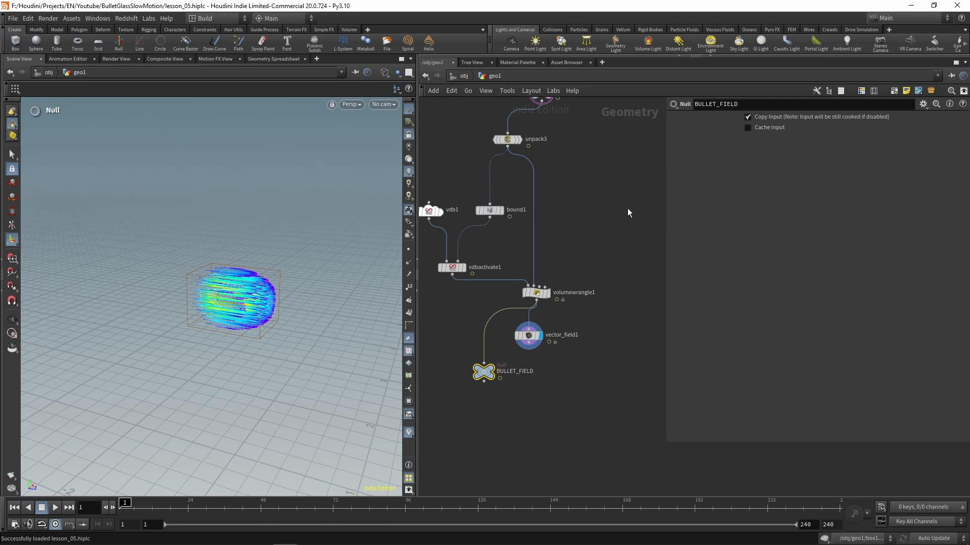
Step: Move popnet down to make room and insert an Attribute Wrangle between scatter1 and popnet
{"action": "middle_click_drag", "start_coordinate": [626, 208], "coordinate": [409, 387]}
{"action": "middle_click_drag", "start_coordinate": [618, 280], "coordinate": [535, 287]}
{"action": "left_click_drag", "start_coordinate": [531, 250], "coordinate": [529, 293]}
{"action": "key", "text": "Tab"}
{"action": "type", "text": "wr"}
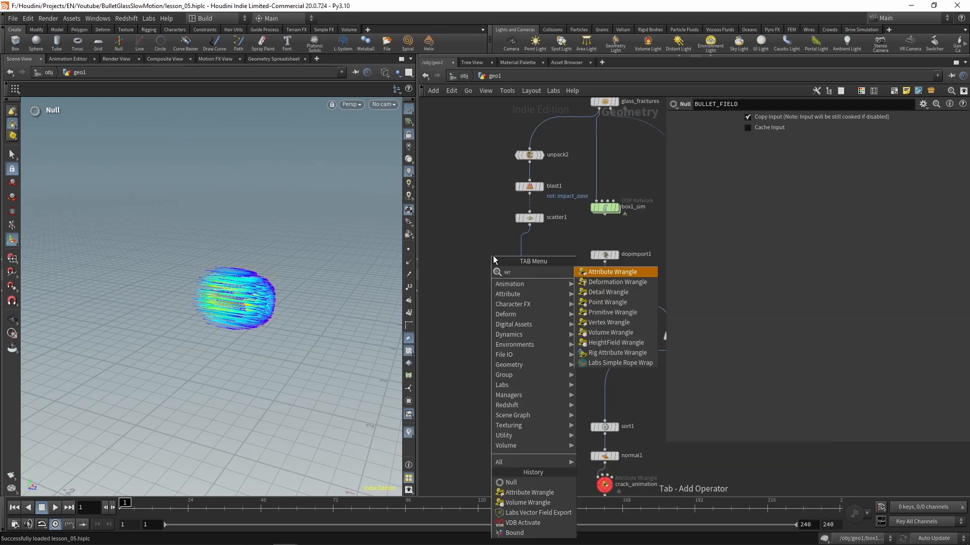
{"action": "key", "text": "Return"}
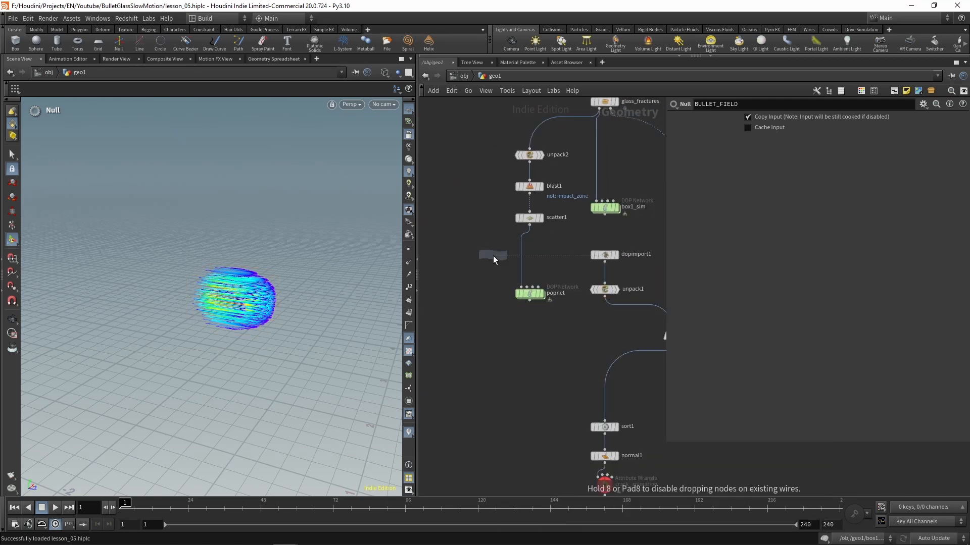
{"action": "left_click", "coordinate": [523, 255]}
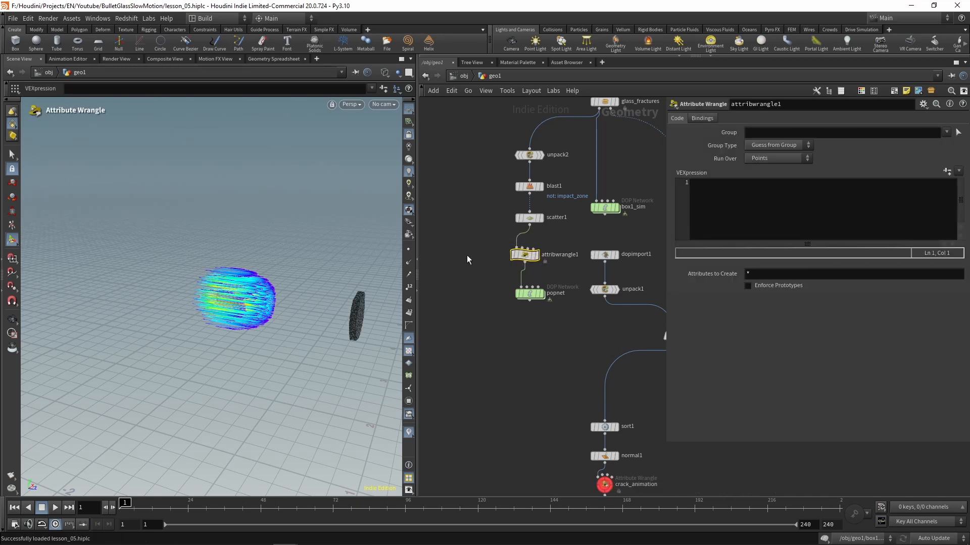
Step: Rename the new Attribute Wrangle between scatter1 and popnet to init_vel
{"action": "double_click", "coordinate": [558, 254]}
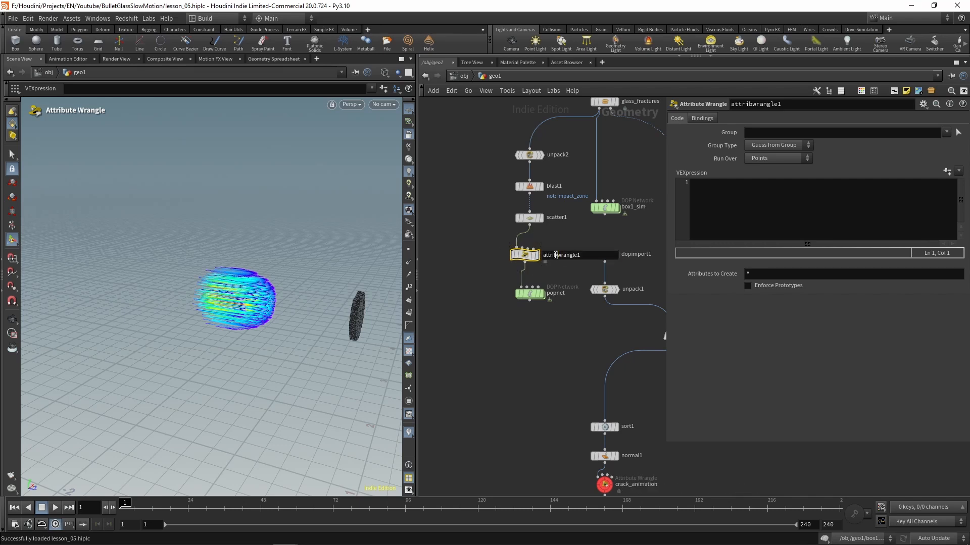
{"action": "type", "text": "init_vel"}
{"action": "key", "text": "Return"}
{"action": "left_click", "coordinate": [544, 344]}
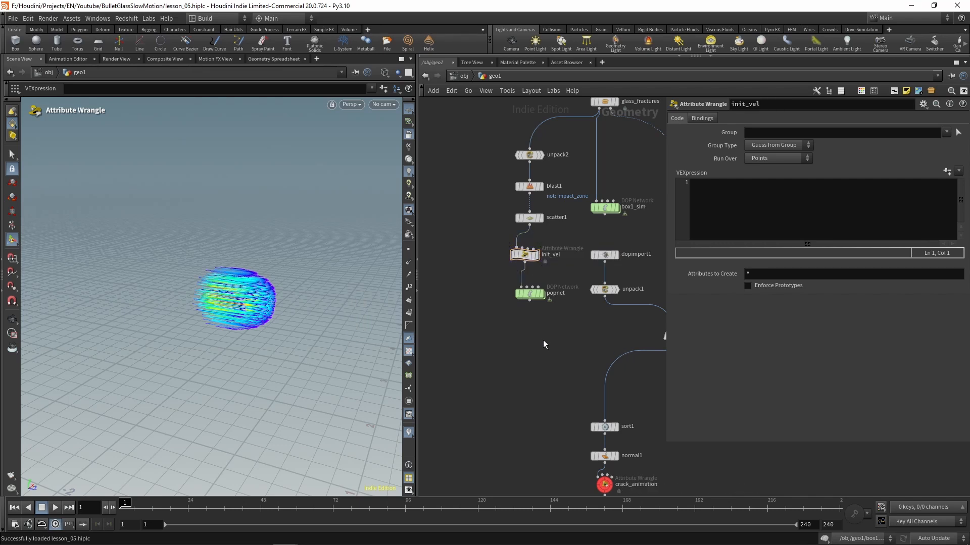
Step: Display popnet, and declare float amount = chf("amount"); in the init_vel wrangle with its Amount parameter created
{"action": "left_click", "coordinate": [543, 298]}
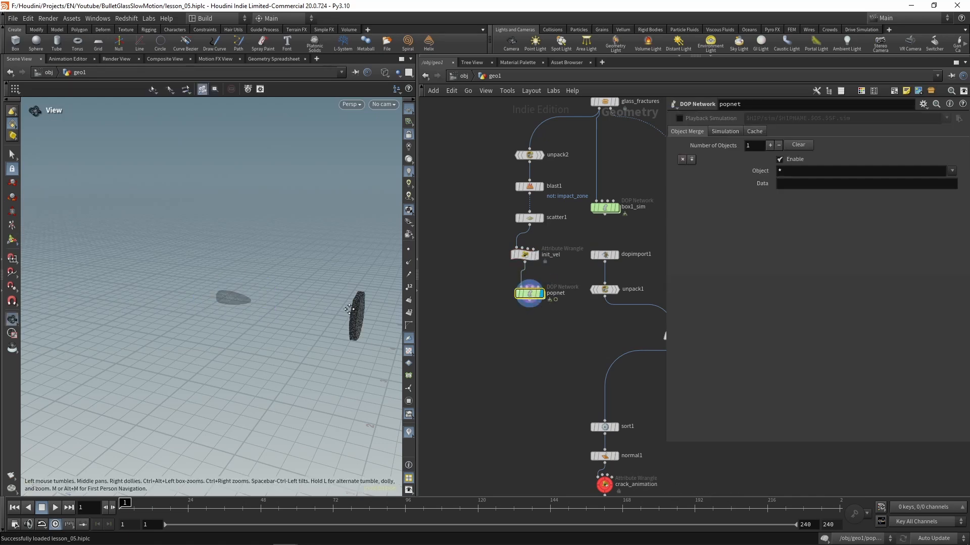
{"action": "left_click_drag", "start_coordinate": [244, 277], "coordinate": [232, 281], "text": "alt"}
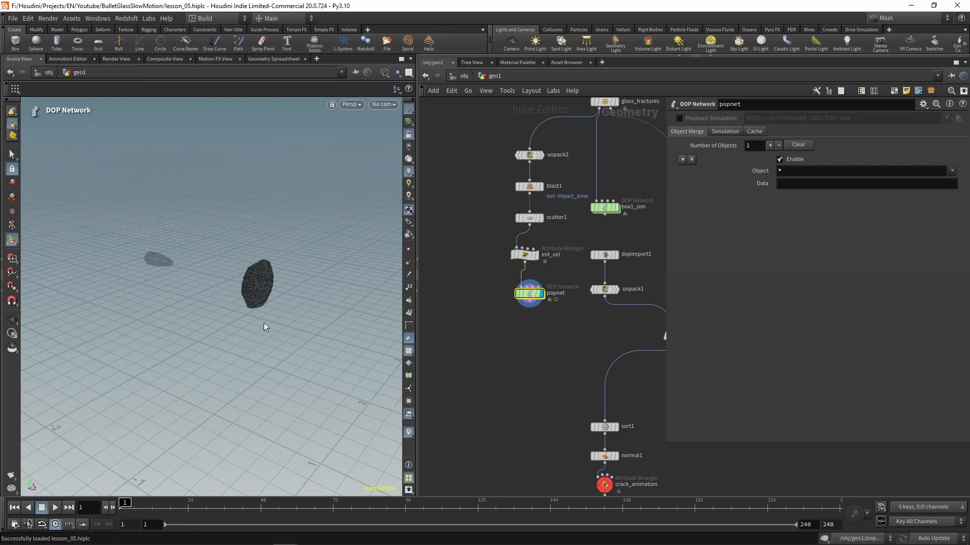
{"action": "left_click", "coordinate": [524, 255]}
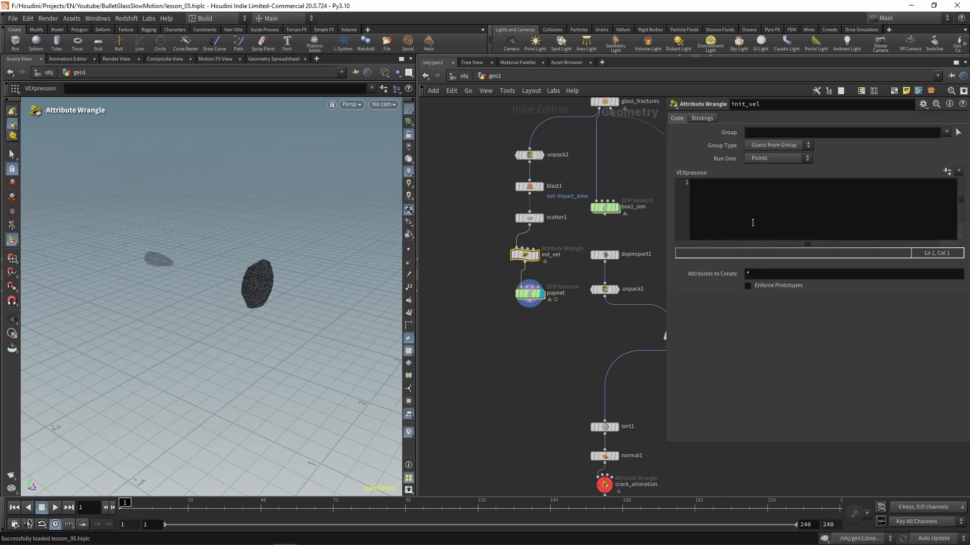
{"action": "left_click", "coordinate": [770, 210]}
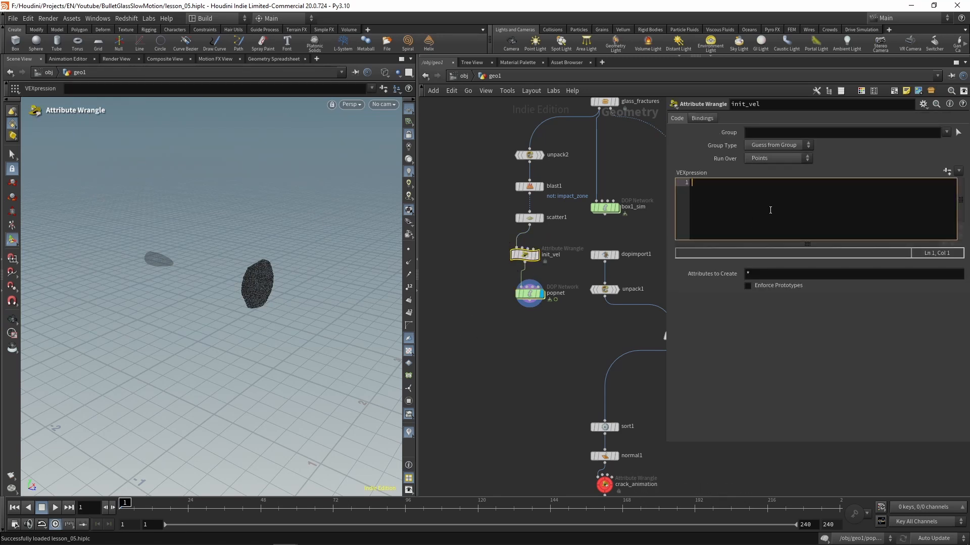
{"action": "type", "text": "float amount "}
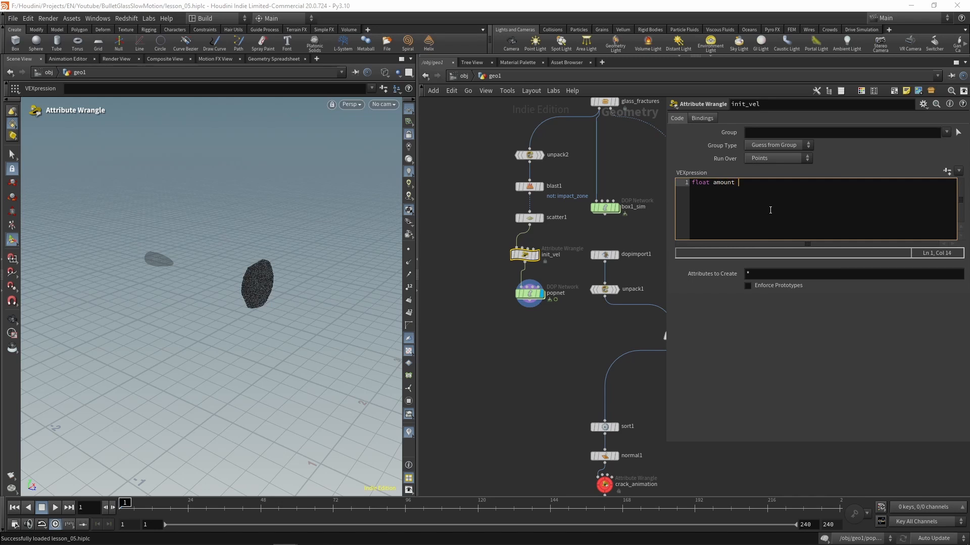
{"action": "type", "text": "= chf(\"amount\");"}
{"action": "key", "text": "Return"}
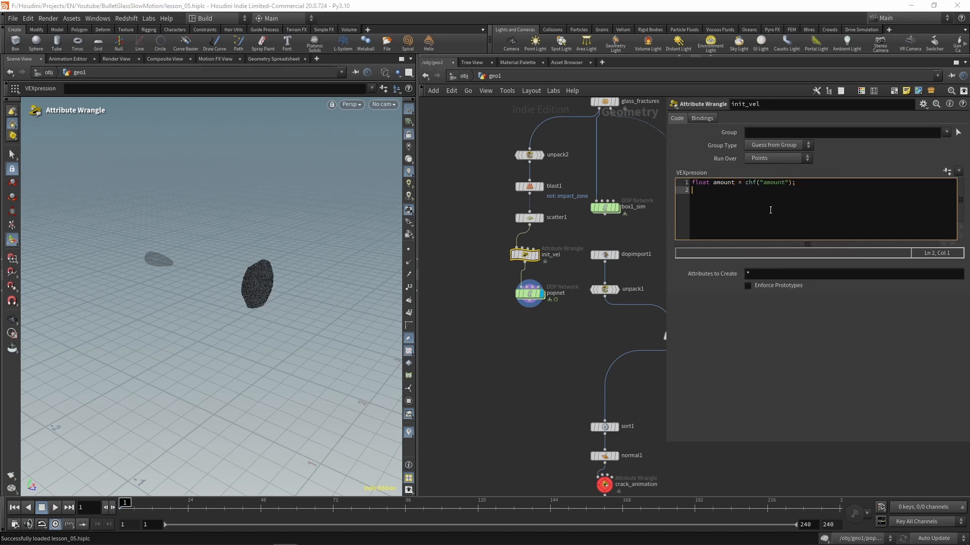
{"action": "left_click", "coordinate": [947, 171]}
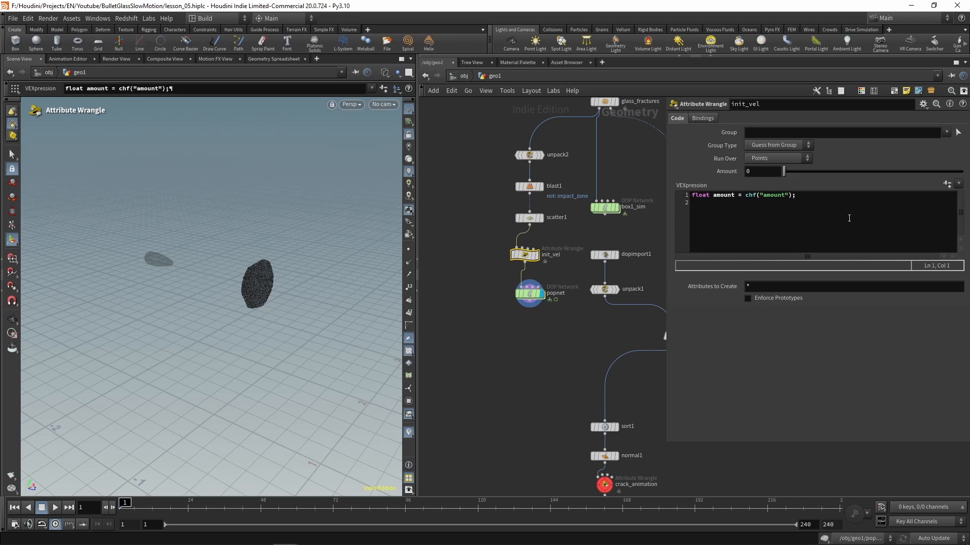
{"action": "key", "text": "Return"}
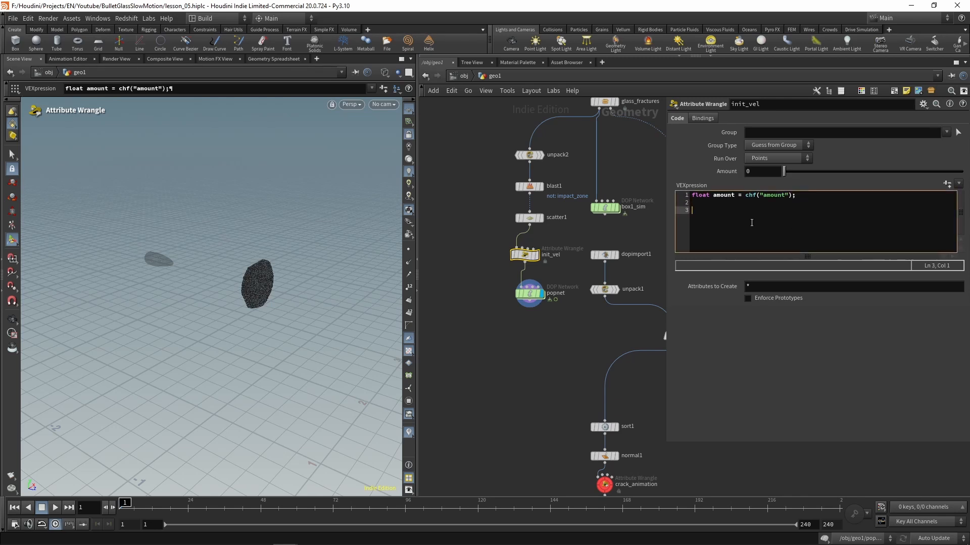
{"action": "type", "text": "float "}
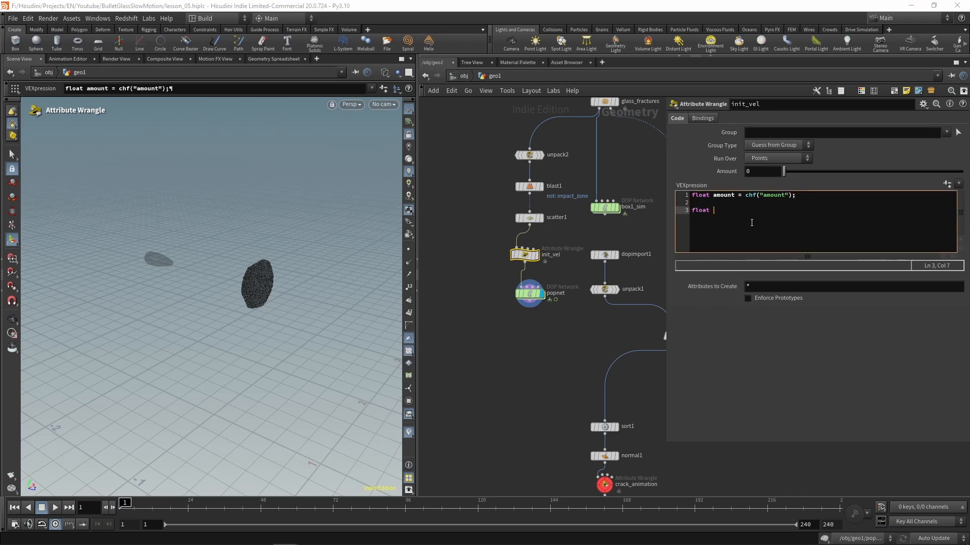
{"action": "type", "text": "vx = fit0"}
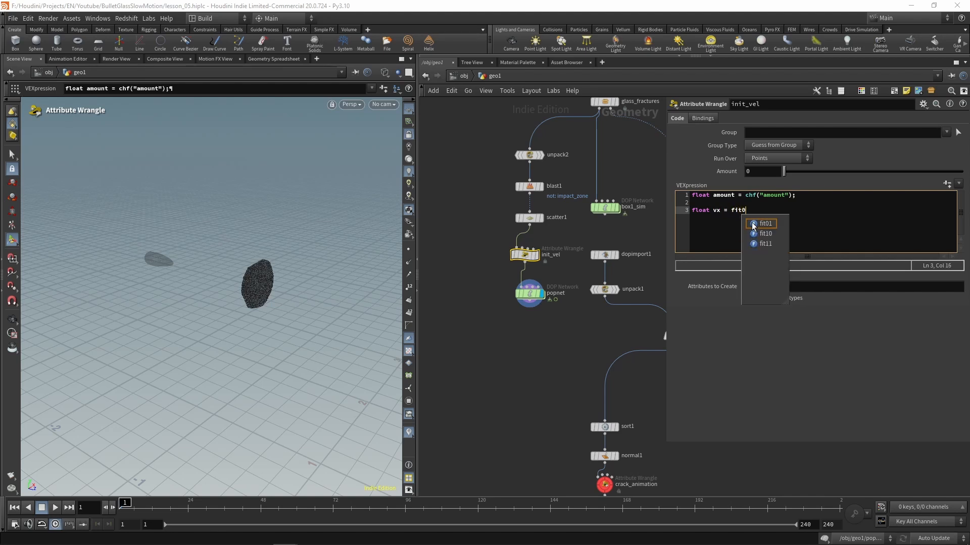
{"action": "left_click", "coordinate": [753, 224]}
{"action": "type", "text": "(ra"}
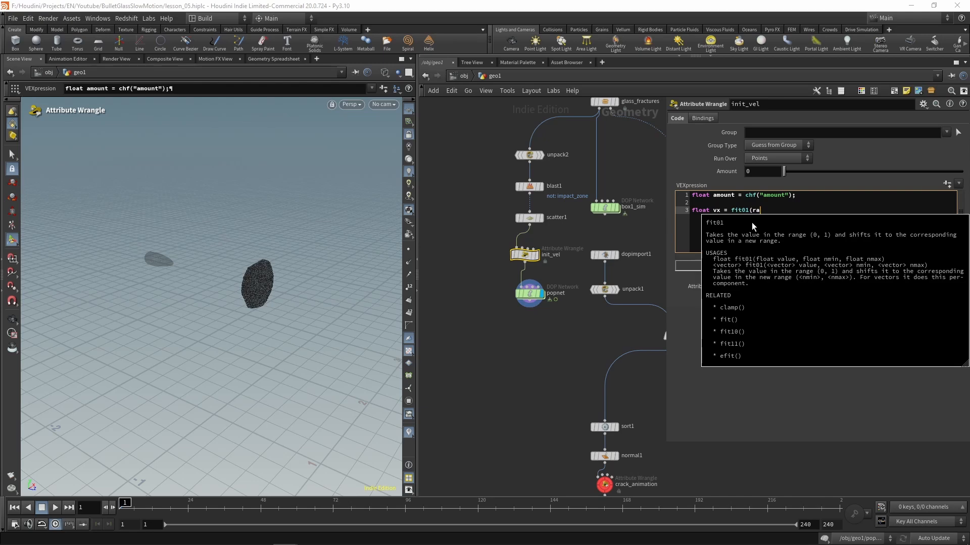
{"action": "type", "text": "nd(@ptnu"}
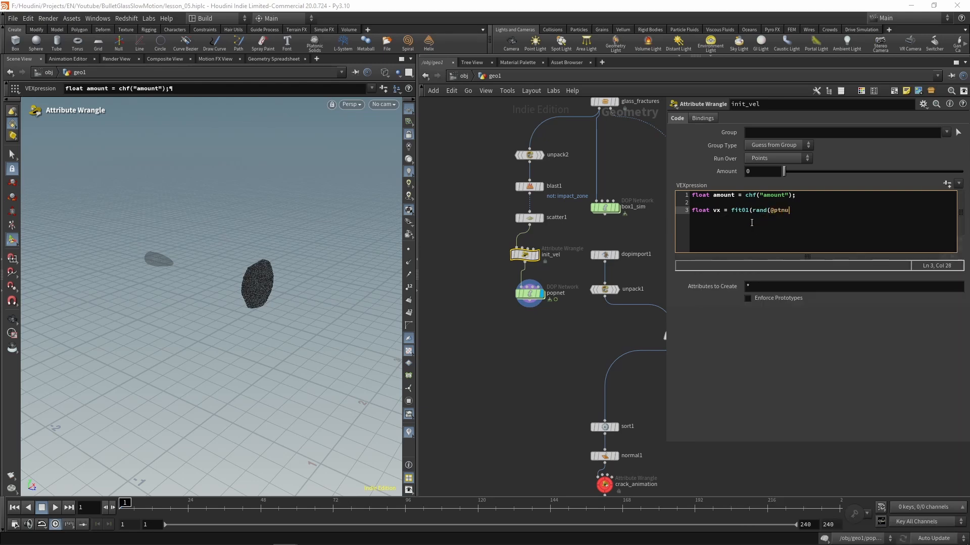
{"action": "type", "text": "m + 0.258), -am"}
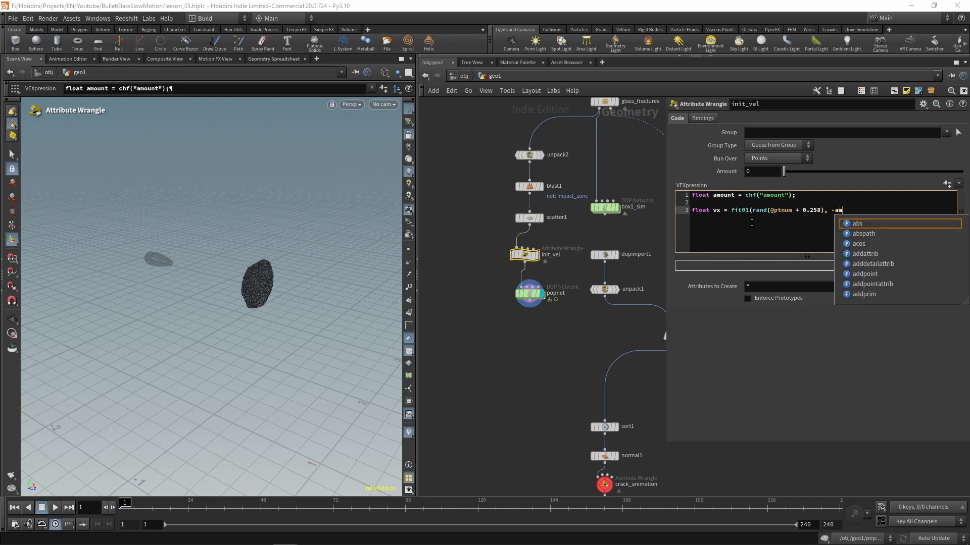
{"action": "type", "text": "ount, amount)"}
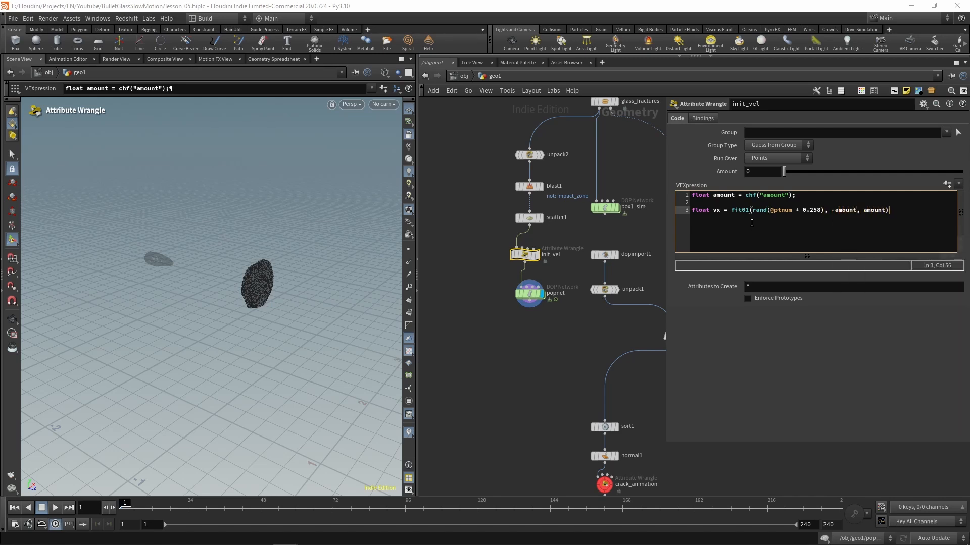
{"action": "type", "text": ";"}
Step: Duplicate the vx line below itself, changing the variable to vy and the random seed offset to 0.854
{"action": "key", "text": "shift+Home"}
{"action": "key", "text": "ctrl+c"}
{"action": "key", "text": "End"}
{"action": "key", "text": "Return"}
{"action": "key", "text": "ctrl+v"}
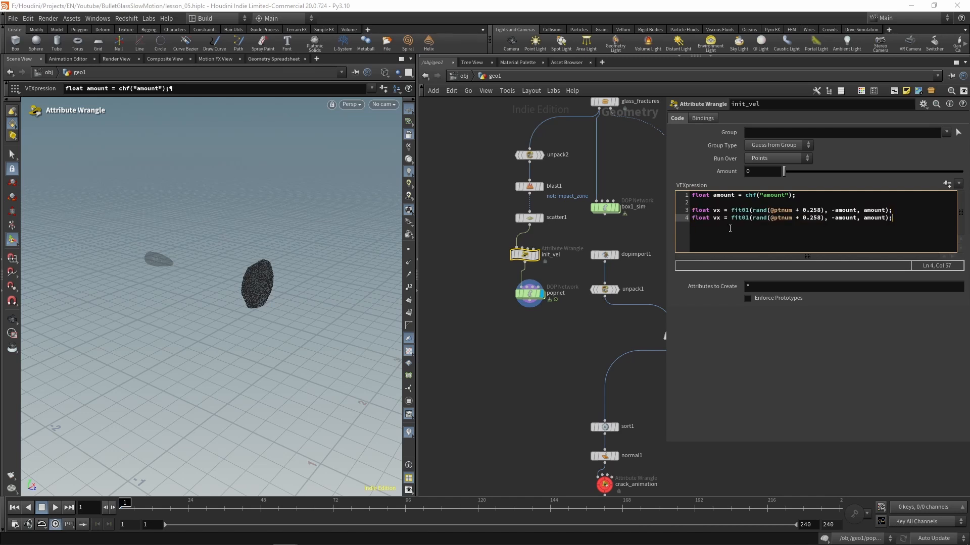
{"action": "left_click", "coordinate": [721, 219]}
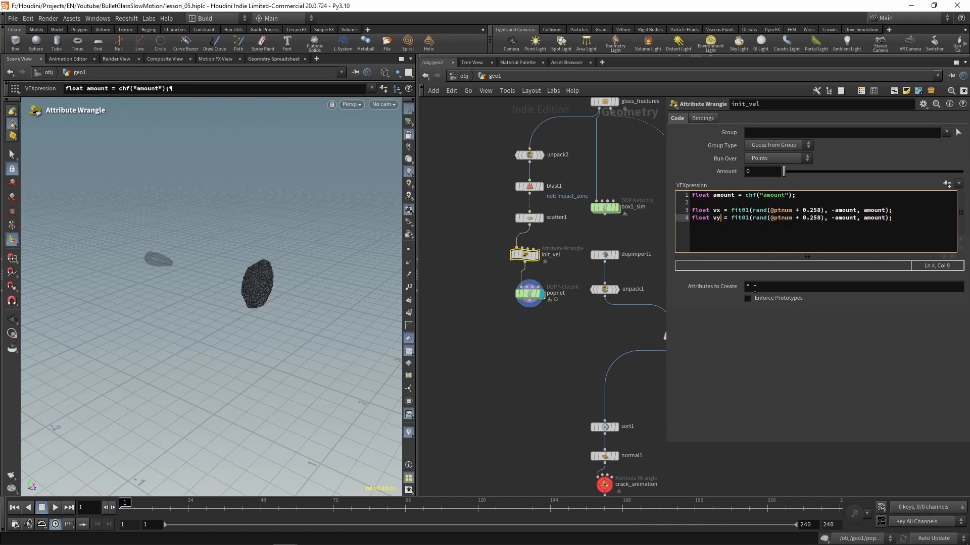
{"action": "key", "text": "Right"}
{"action": "key", "text": "Right"}
{"action": "key", "text": "Right"}
{"action": "key", "text": "Right"}
{"action": "key", "text": "Right"}
{"action": "key", "text": "Right"}
{"action": "key", "text": "Right"}
{"action": "key", "text": "Right"}
{"action": "key", "text": "Right"}
{"action": "key", "text": "Right"}
{"action": "key", "text": "Right"}
{"action": "key", "text": "Right"}
{"action": "key", "text": "Right"}
{"action": "key", "text": "shift+Right"}
{"action": "key", "text": "shift+Right"}
{"action": "key", "text": "shift+Right"}
{"action": "type", "text": "854"}
Step: Add v@v = set(vx, vy, 0); as line 5 of the init_vel code and set Amount to 0.048
{"action": "key", "text": "End"}
{"action": "key", "text": "Return"}
{"action": "type", "text": "v@v = set();"}
{"action": "key", "text": "Left"}
{"action": "key", "text": "Left"}
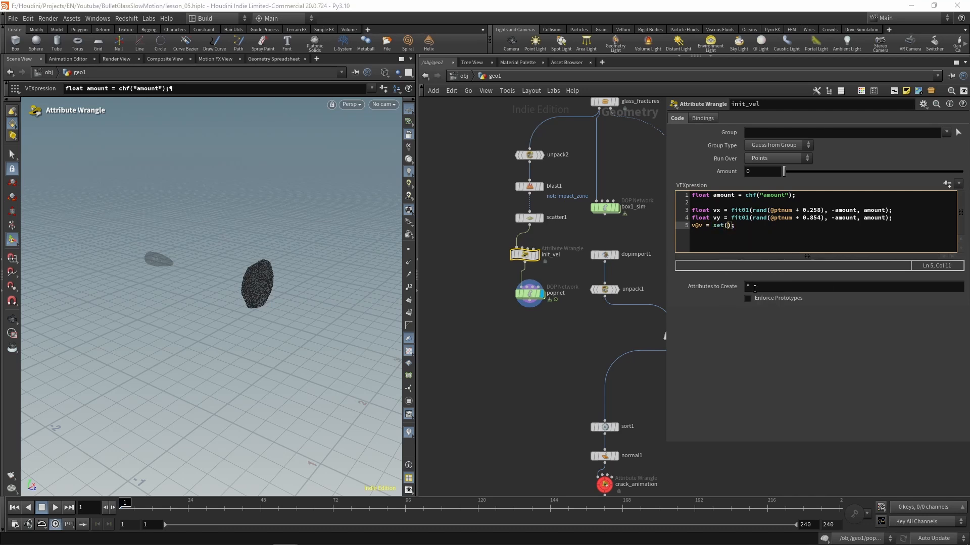
{"action": "type", "text": "vx, vy, 0"}
{"action": "left_click", "coordinate": [552, 363]}
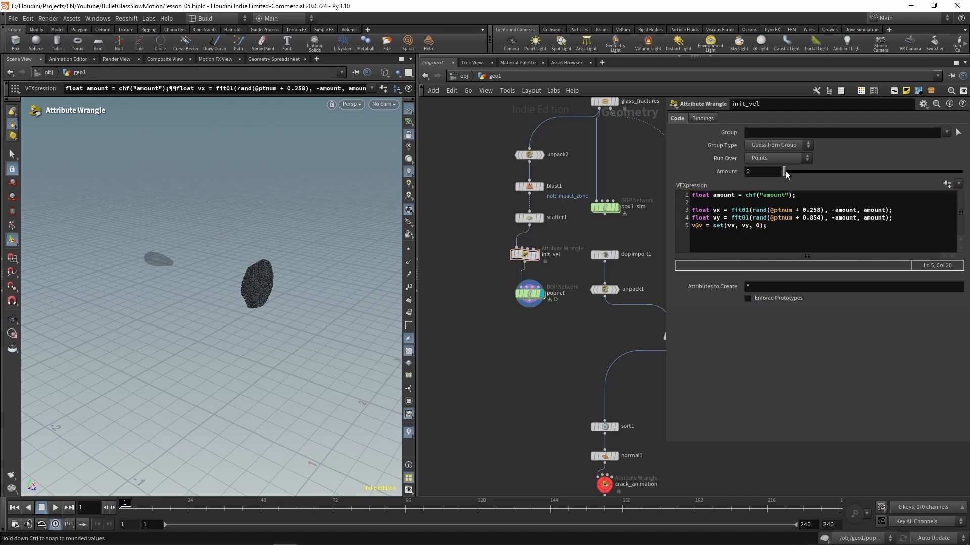
{"action": "left_click_drag", "start_coordinate": [788, 173], "coordinate": [793, 173]}
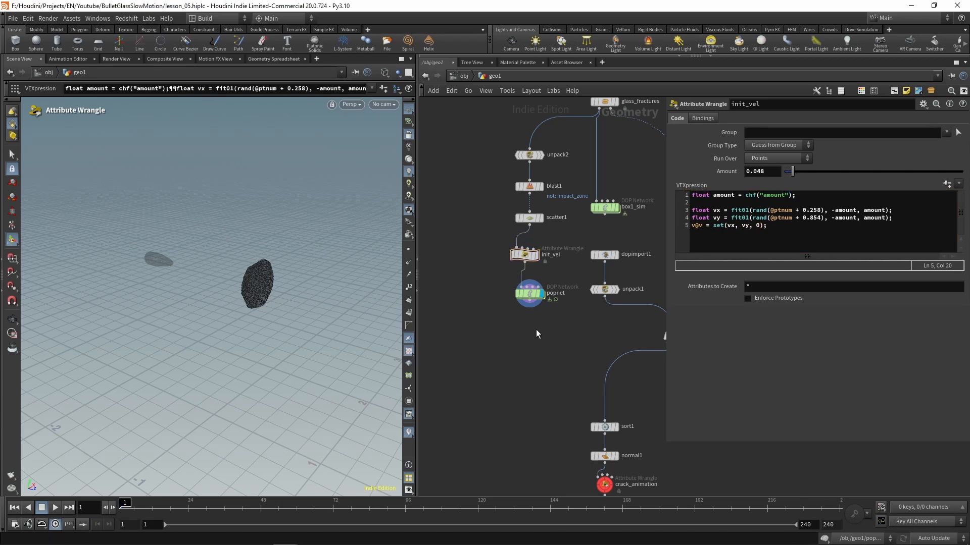
Step: Go inside popnet and inspect the initial velocity attributes of source_first_input
{"action": "double_click", "coordinate": [528, 294]}
{"action": "key", "text": "h"}
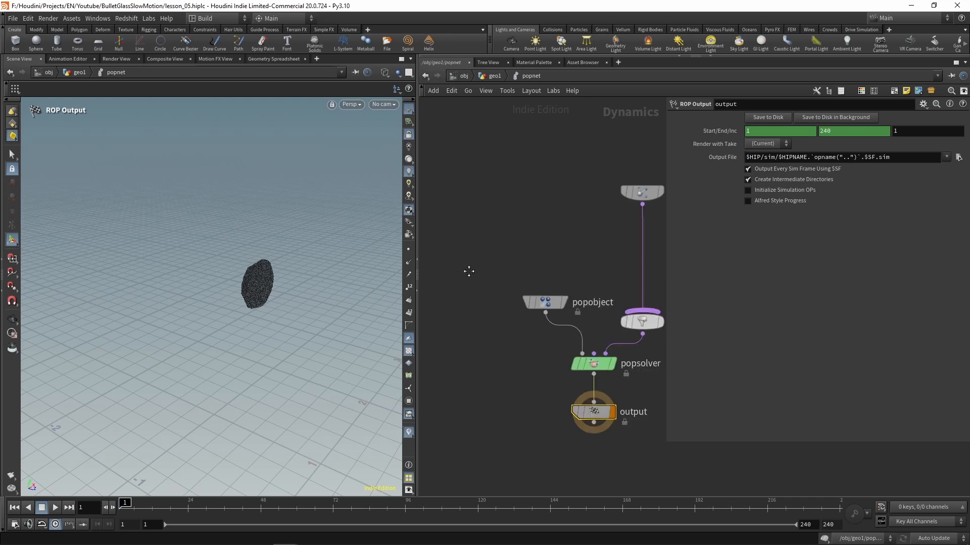
{"action": "left_click", "coordinate": [462, 316]}
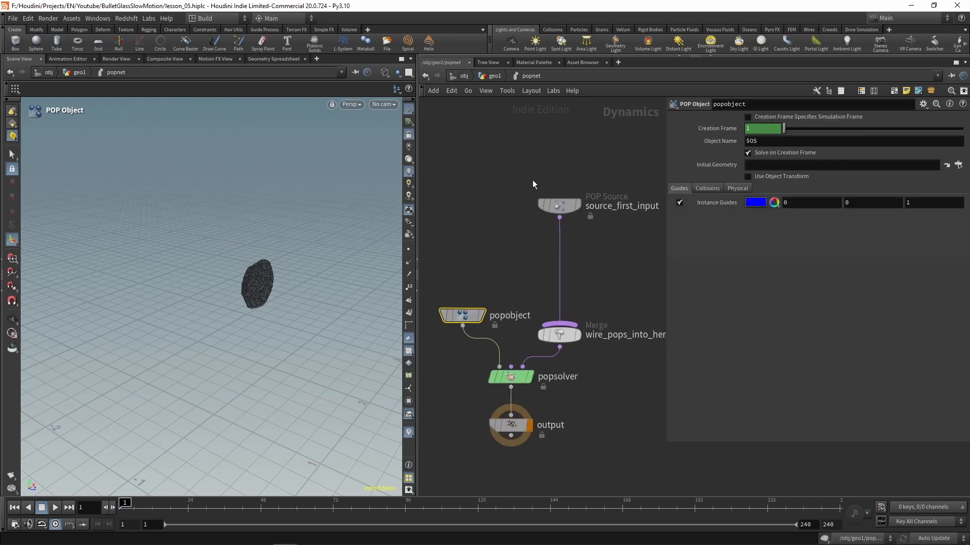
{"action": "left_click", "coordinate": [558, 205]}
{"action": "left_click", "coordinate": [731, 133]}
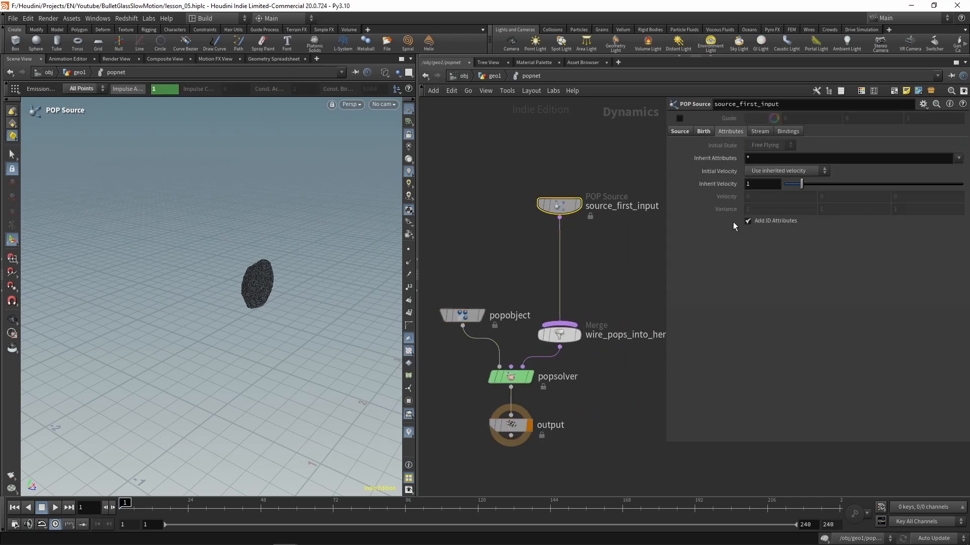
{"action": "left_click", "coordinate": [544, 159]}
Step: Play the particle simulation to check how the points spread, stop it, and return to frame 1
{"action": "left_click", "coordinate": [56, 508]}
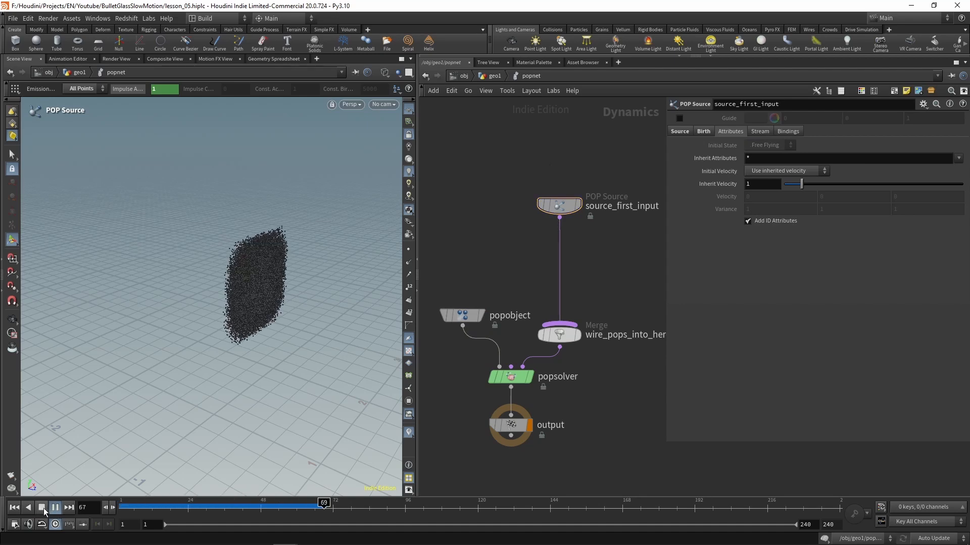
{"action": "left_click", "coordinate": [43, 508]}
{"action": "left_click_drag", "start_coordinate": [139, 326], "coordinate": [206, 323], "text": "alt"}
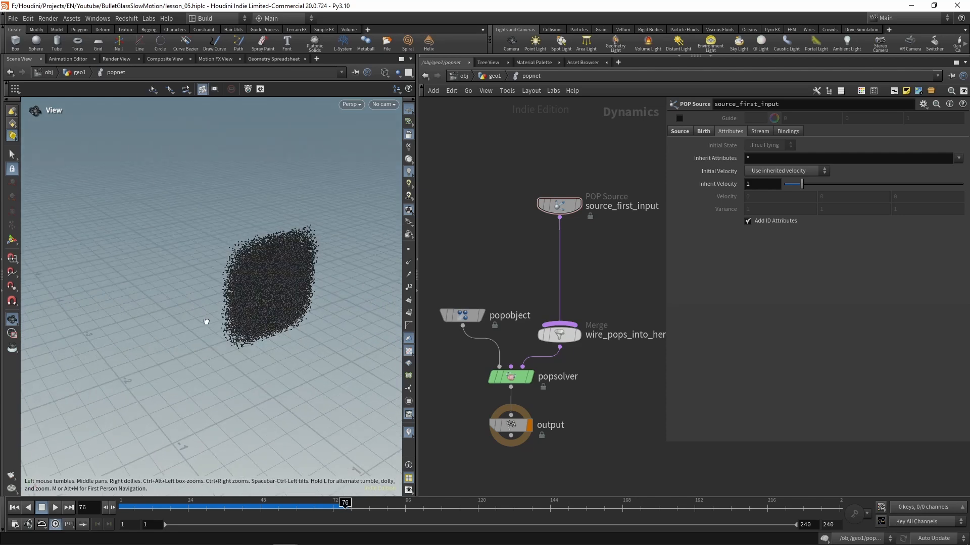
{"action": "key", "text": "Return"}
{"action": "left_click_drag", "start_coordinate": [180, 511], "coordinate": [122, 504]}
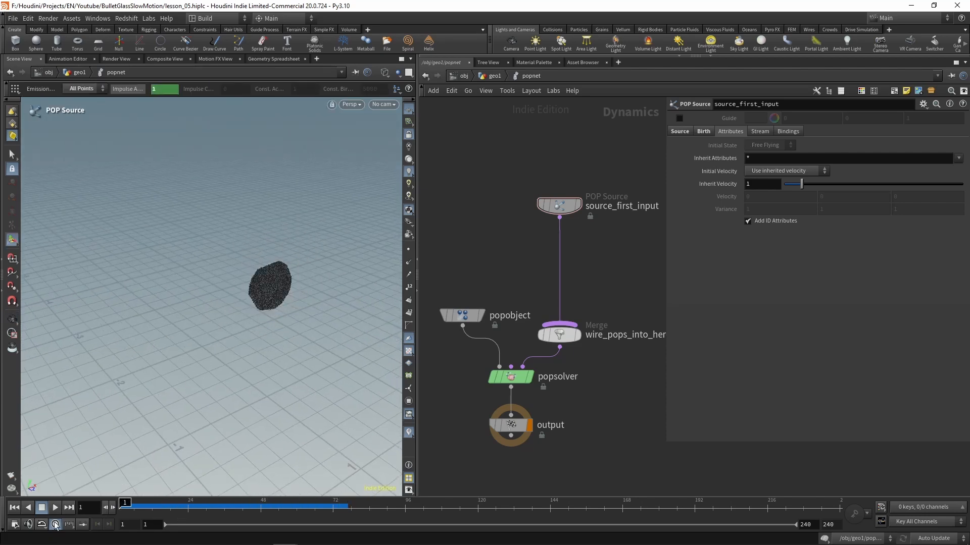
Step: Add a POP Advect by Volumes node and connect its output to the wire_pops_into_here merge
{"action": "middle_click_drag", "start_coordinate": [582, 280], "coordinate": [519, 226]}
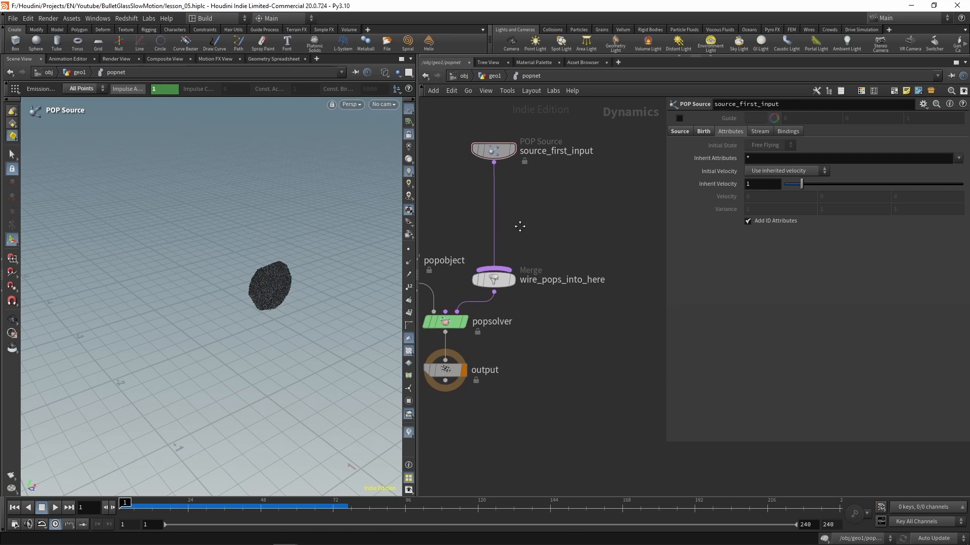
{"action": "key", "text": "Tab"}
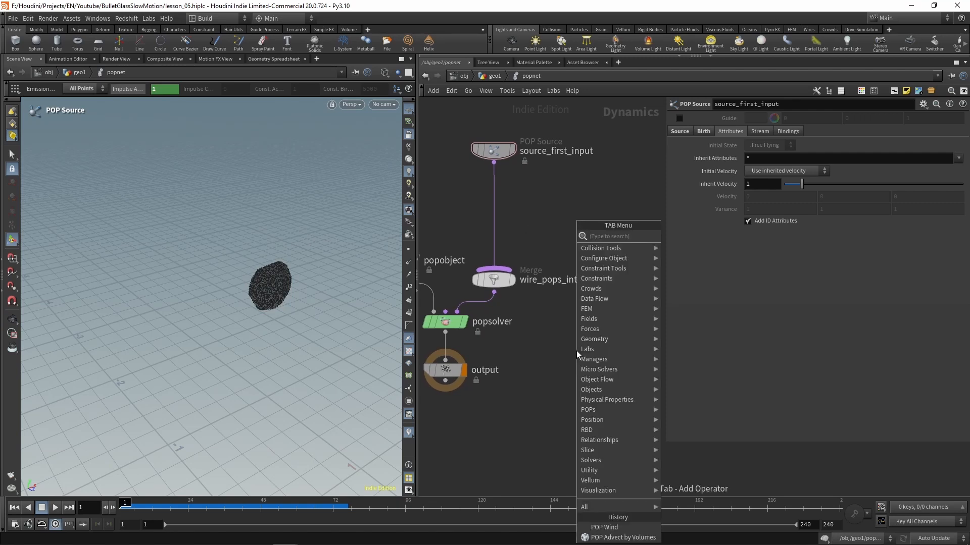
{"action": "type", "text": "ad"}
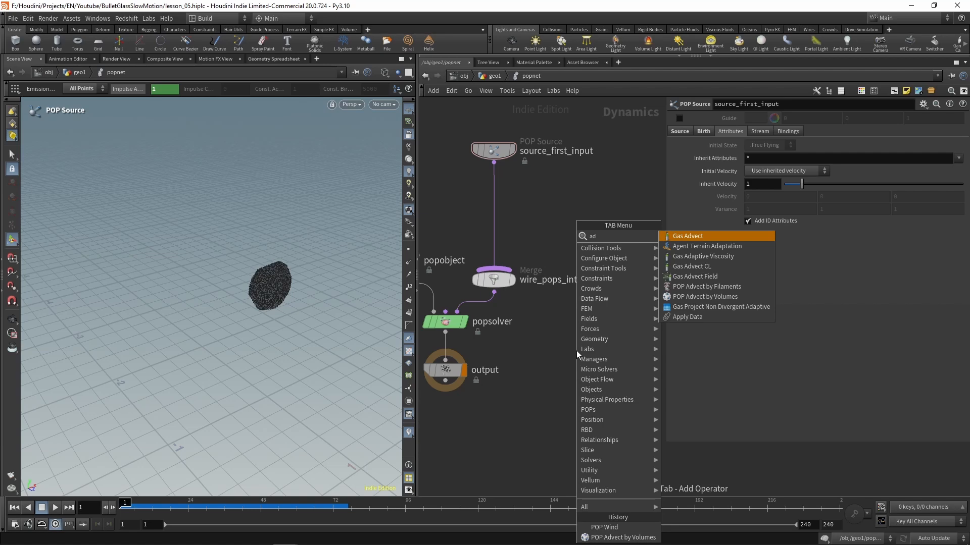
{"action": "key", "text": "Escape"}
{"action": "key", "text": "Tab"}
{"action": "type", "text": "adve"}
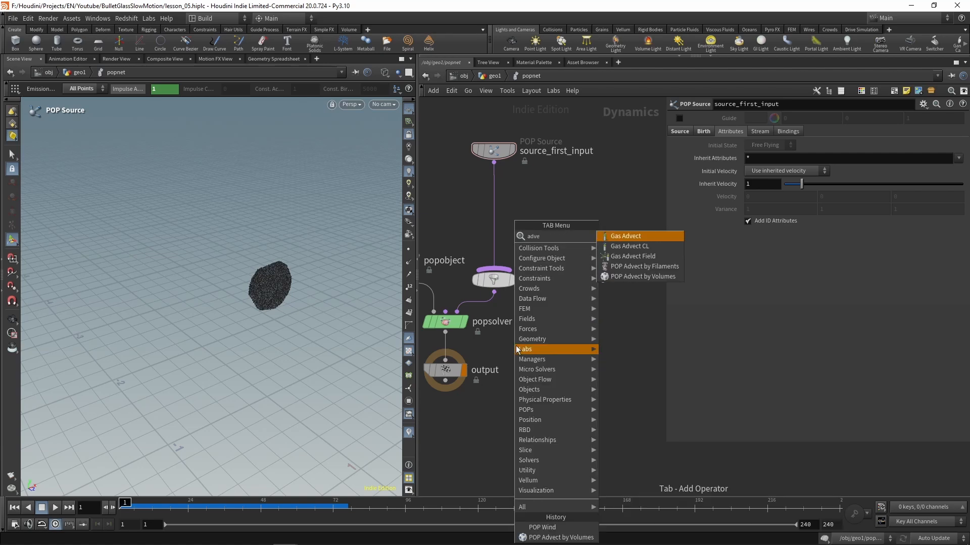
{"action": "left_click", "coordinate": [627, 277]}
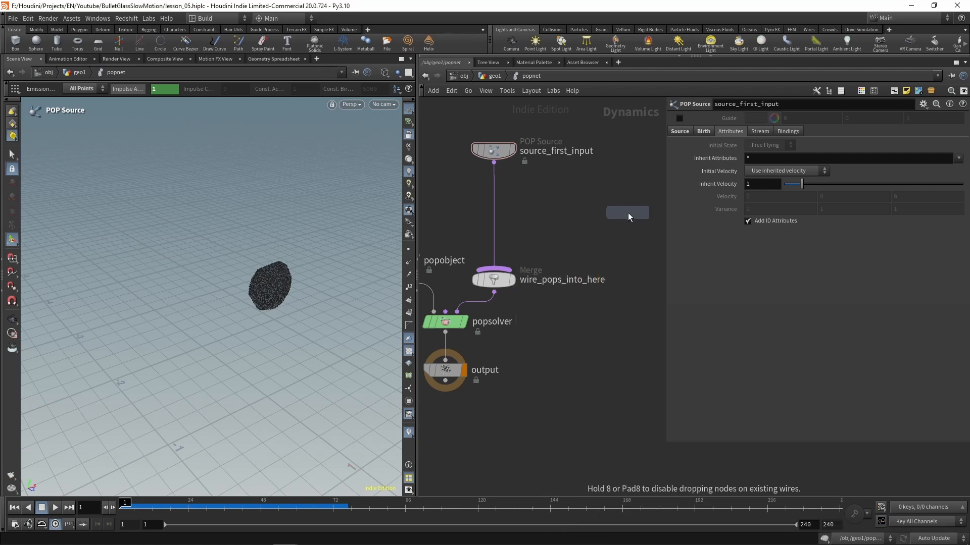
{"action": "left_click", "coordinate": [628, 213]}
{"action": "left_click_drag", "start_coordinate": [628, 223], "coordinate": [495, 268]}
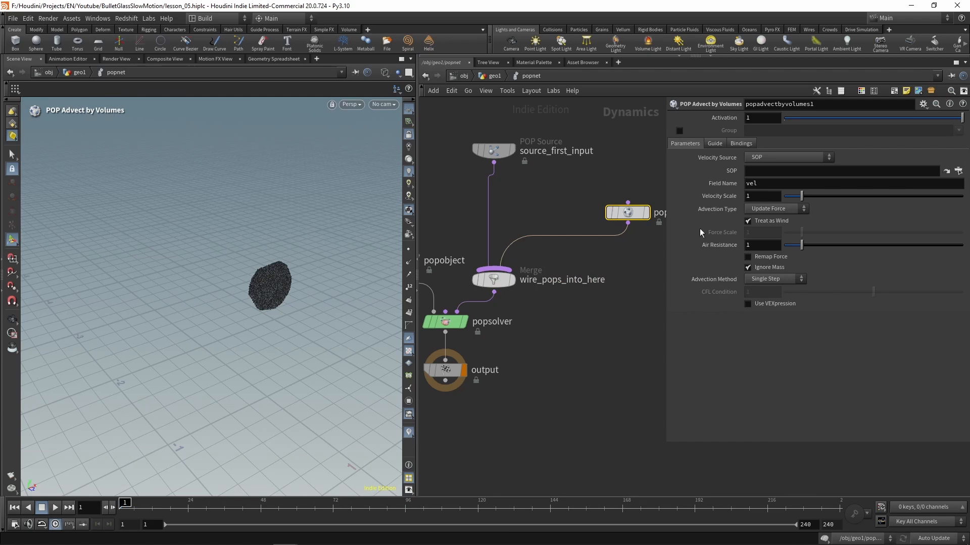
Step: Set the SOP velocity source of the POP Advect by Volumes node to /obj/geo1/BULLET_FIELD
{"action": "left_click", "coordinate": [958, 171]}
{"action": "scroll", "coordinate": [925, 155], "scroll_direction": "up", "scroll_amount": 5}
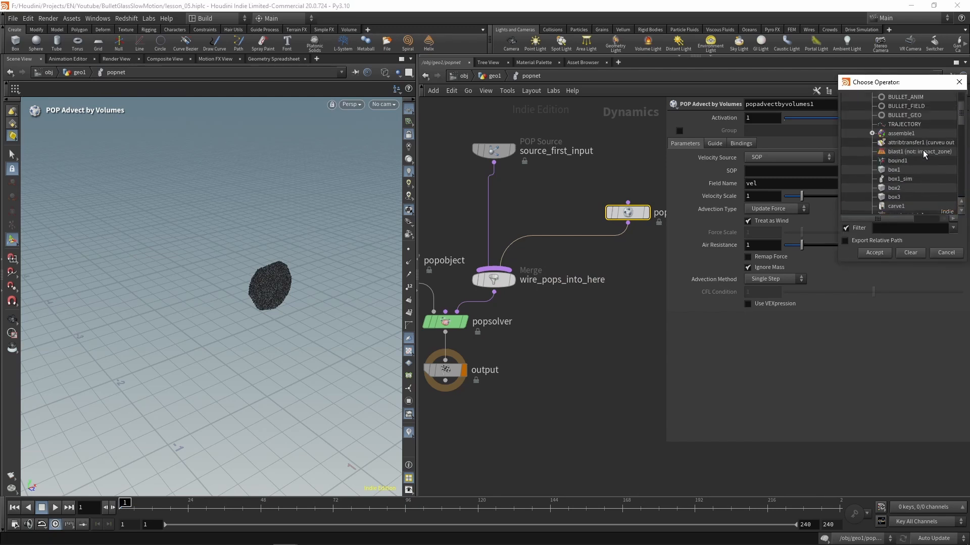
{"action": "double_click", "coordinate": [906, 106]}
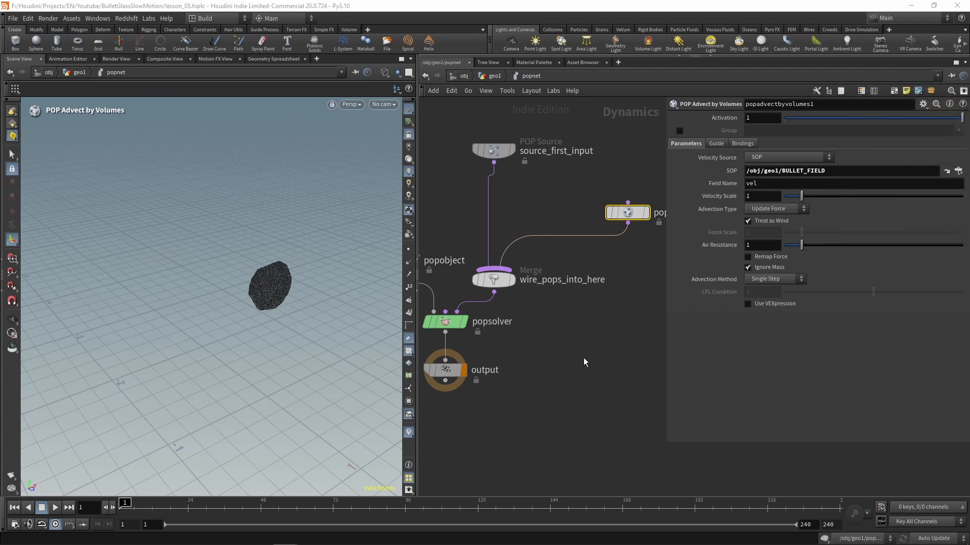
Step: Return to the geo1 network, pin the scene view there, and play the simulation with the bullet moving through
{"action": "left_click", "coordinate": [494, 76]}
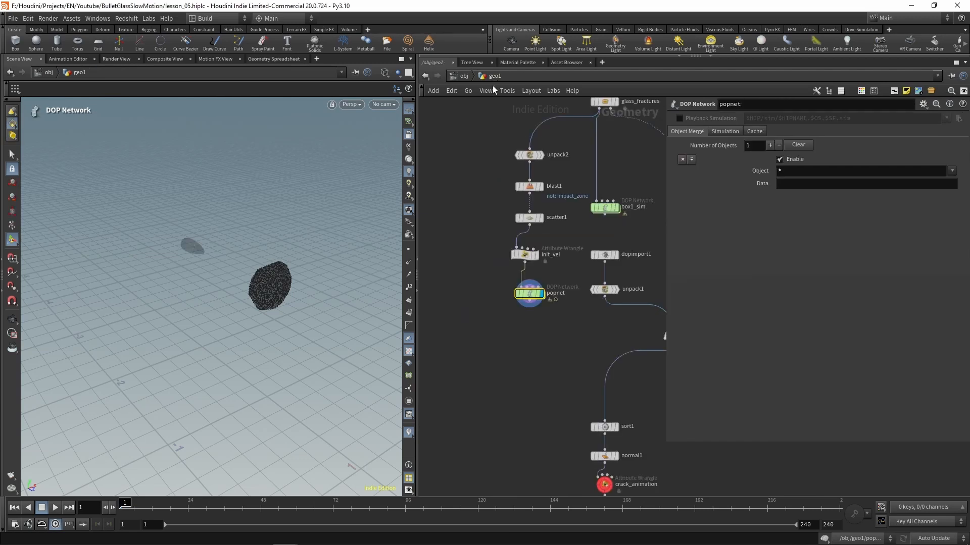
{"action": "left_click", "coordinate": [355, 72]}
{"action": "left_click", "coordinate": [55, 508]}
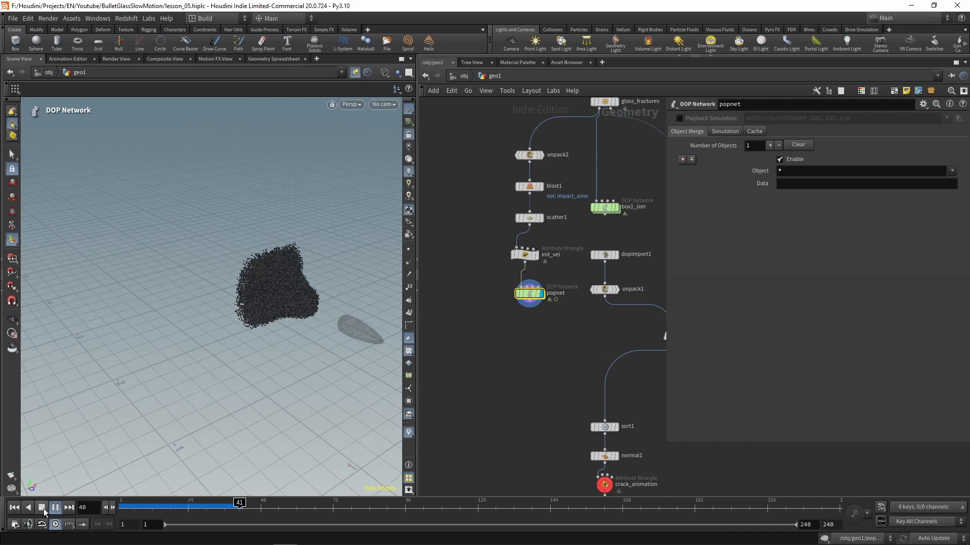
Step: Stop the playback, inspect the particle cloud beside the bullet from another angle, and return to frame 1
{"action": "left_click", "coordinate": [44, 508]}
{"action": "key", "text": "Escape"}
{"action": "left_click_drag", "start_coordinate": [279, 265], "coordinate": [208, 263]}
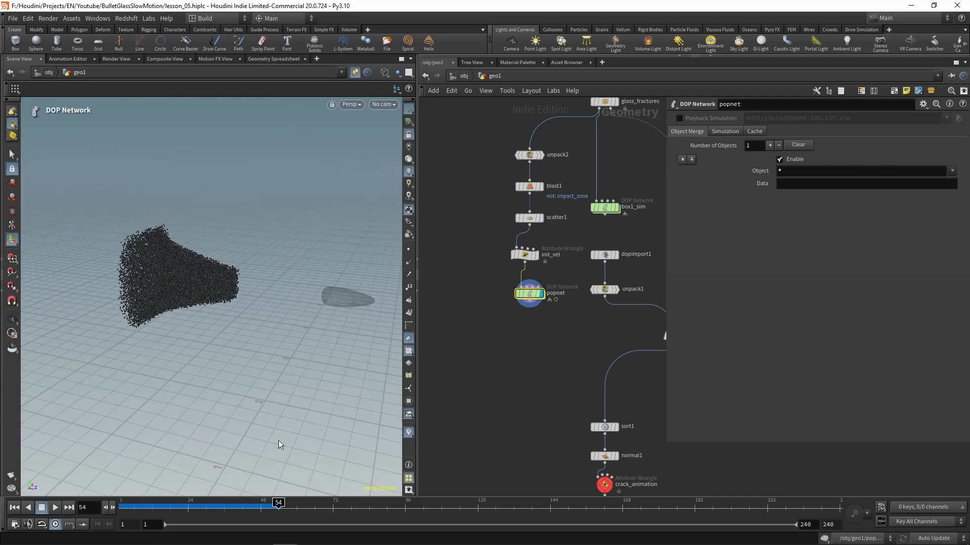
{"action": "left_click_drag", "start_coordinate": [282, 504], "coordinate": [73, 528]}
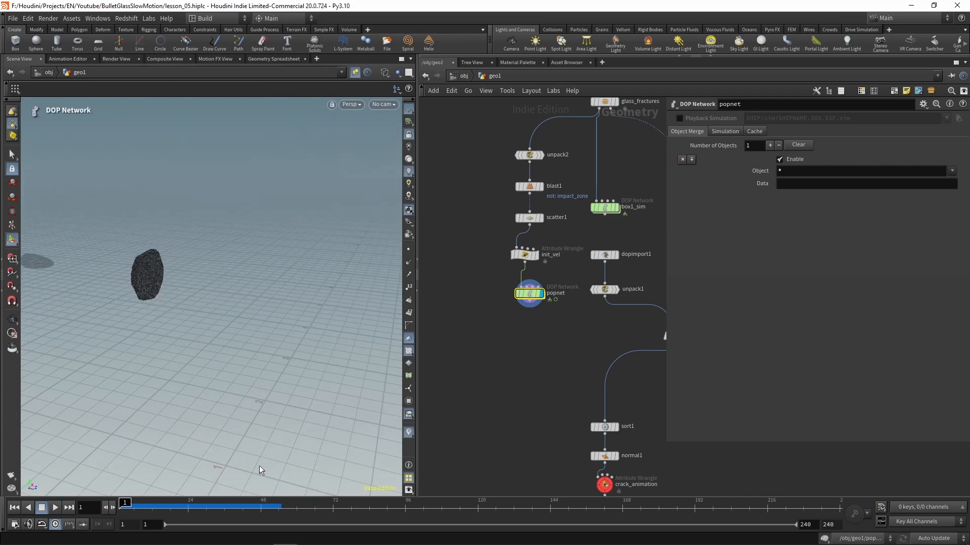
Step: Raise the Air Resistance of popadvectbyvolumes1 inside popnet to 2.86 and play the simulation to check the particle trail
{"action": "double_click", "coordinate": [529, 293]}
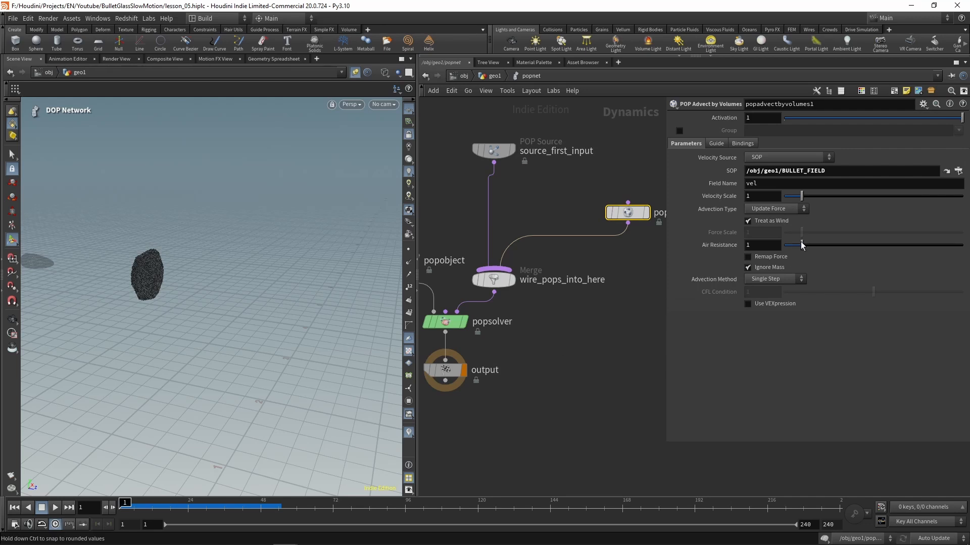
{"action": "left_click_drag", "start_coordinate": [802, 245], "coordinate": [835, 248]}
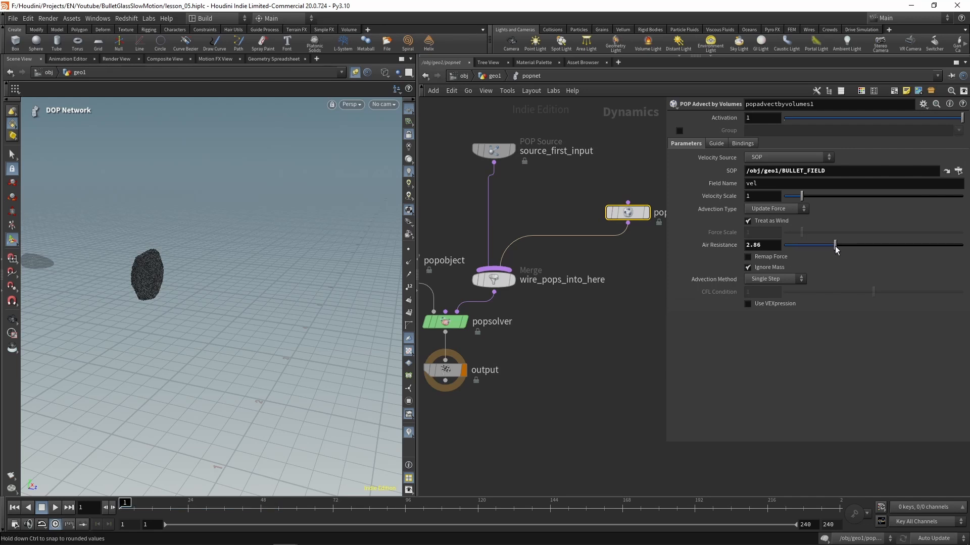
{"action": "left_click", "coordinate": [55, 507]}
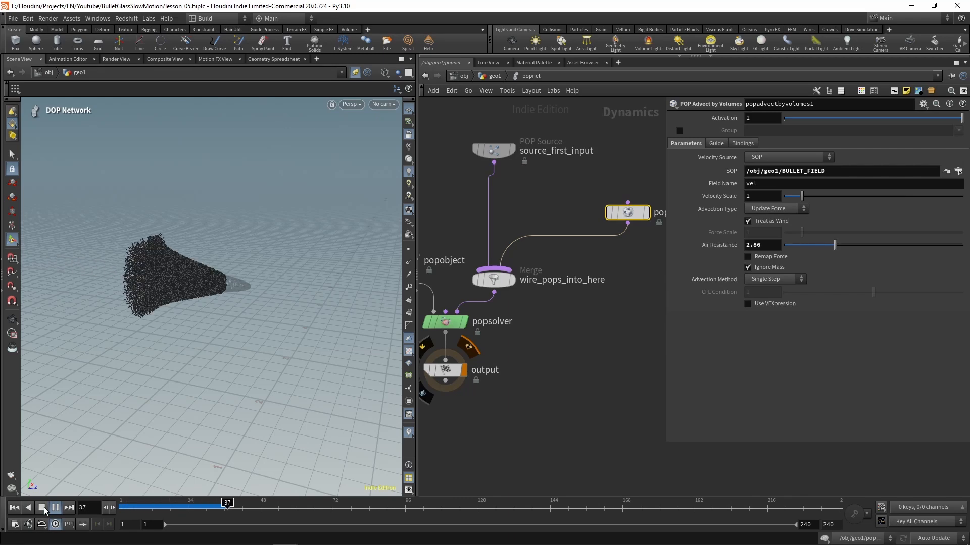
{"action": "left_click", "coordinate": [44, 510]}
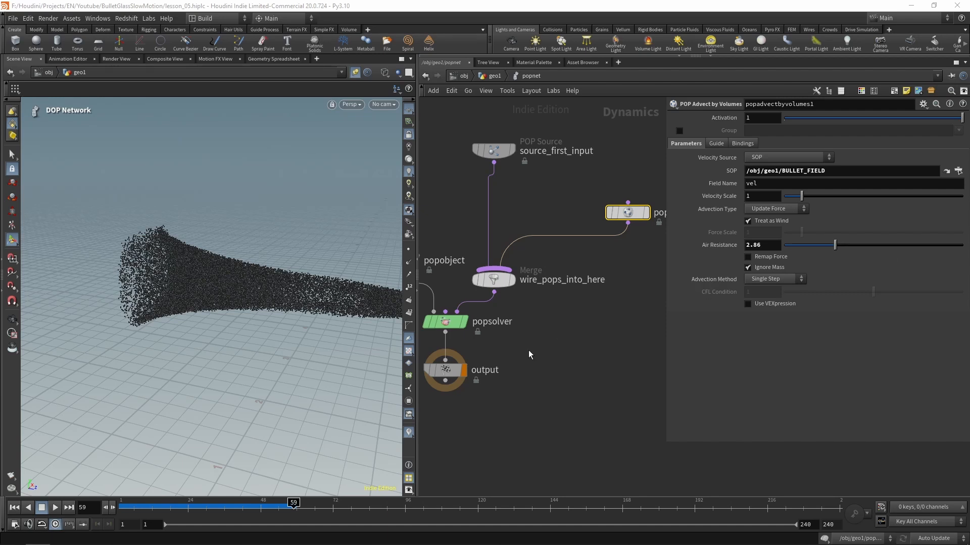
{"action": "left_click", "coordinate": [556, 355]}
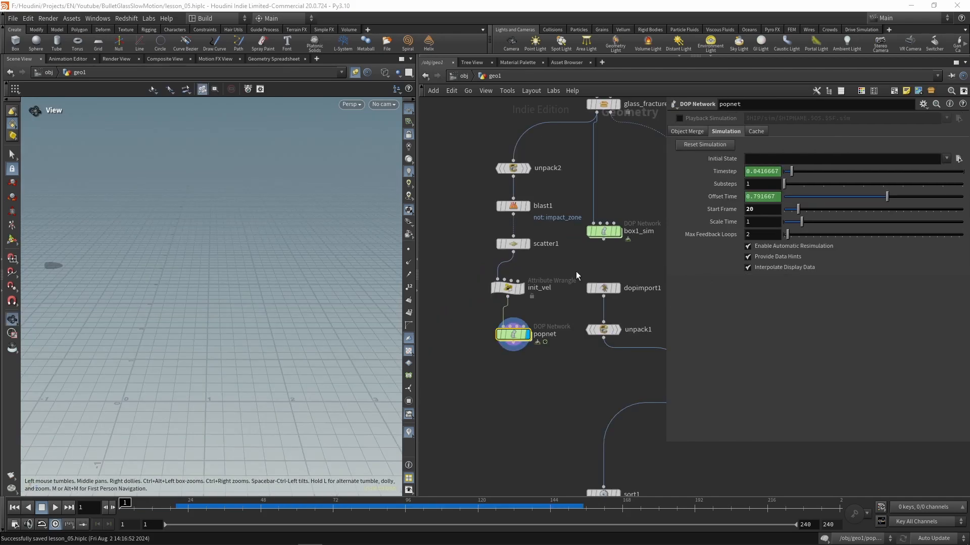
Step: Review the init_vel wrangle and the popadvectbyvolumes1 and popwind1 parameters inside popnet
{"action": "left_click", "coordinate": [507, 289]}
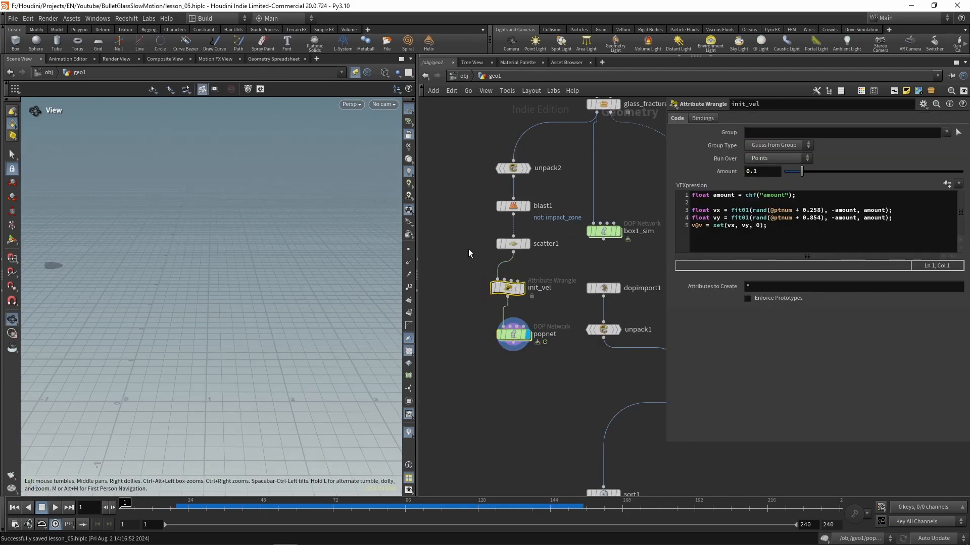
{"action": "double_click", "coordinate": [510, 336]}
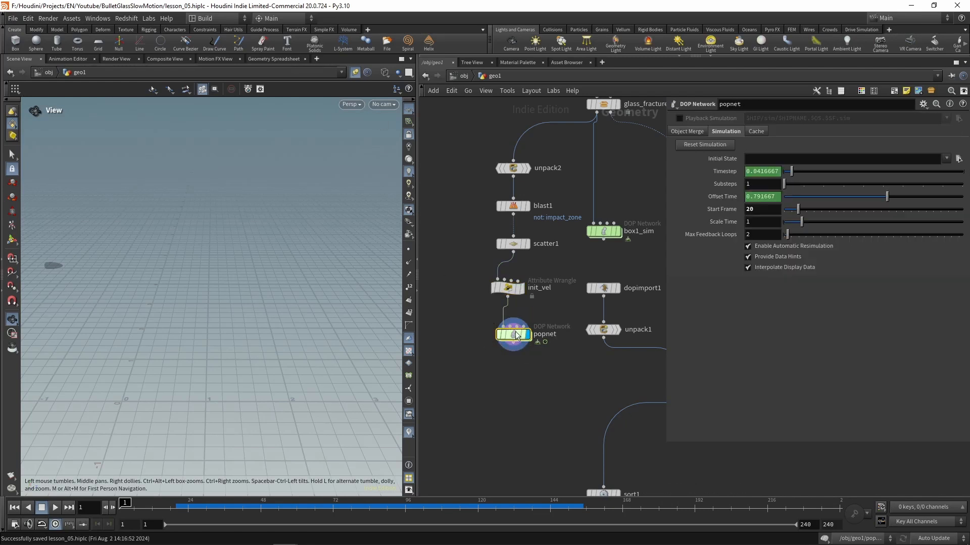
{"action": "scroll", "coordinate": [575, 233], "scroll_direction": "up", "scroll_amount": 5}
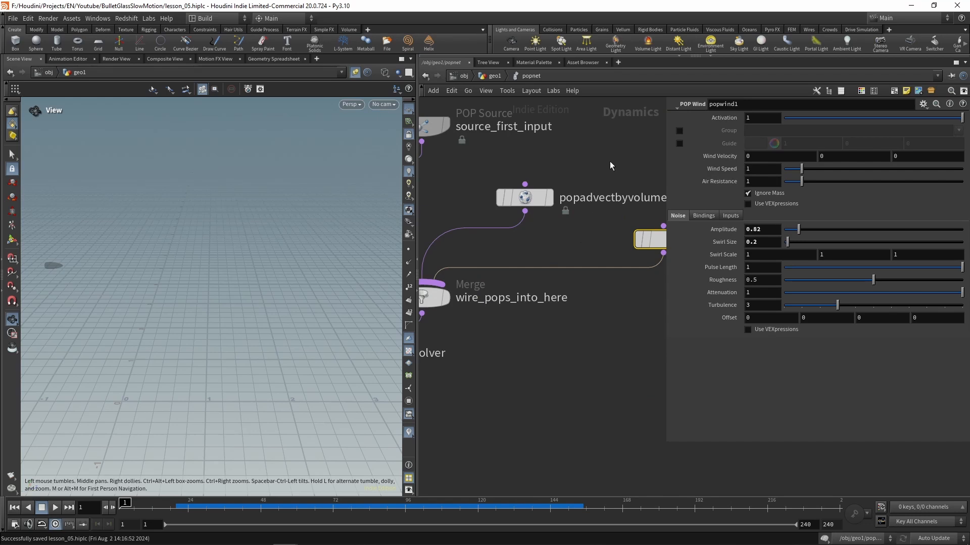
{"action": "left_click", "coordinate": [525, 198]}
{"action": "middle_click_drag", "start_coordinate": [617, 160], "coordinate": [577, 248]}
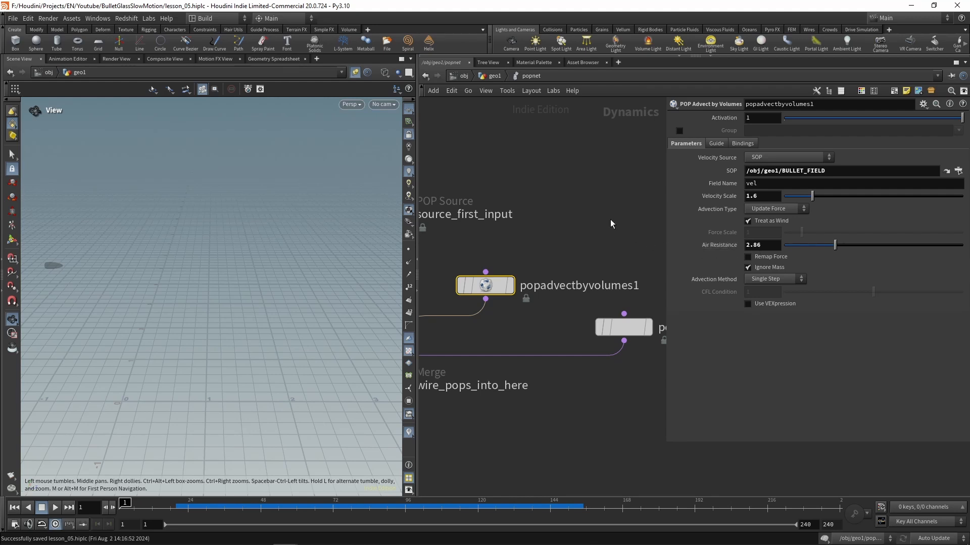
{"action": "scroll", "coordinate": [574, 359], "scroll_direction": "down", "scroll_amount": 5}
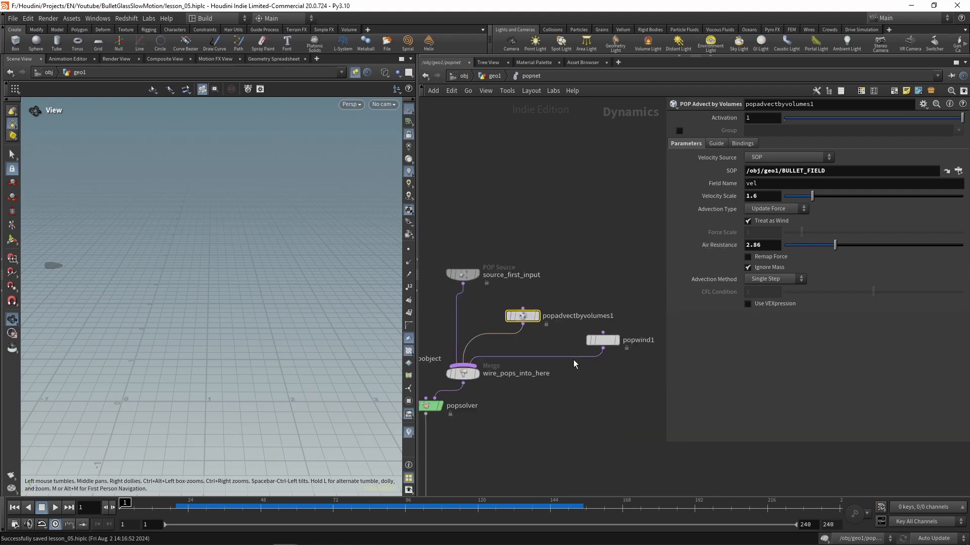
{"action": "left_click", "coordinate": [568, 322]}
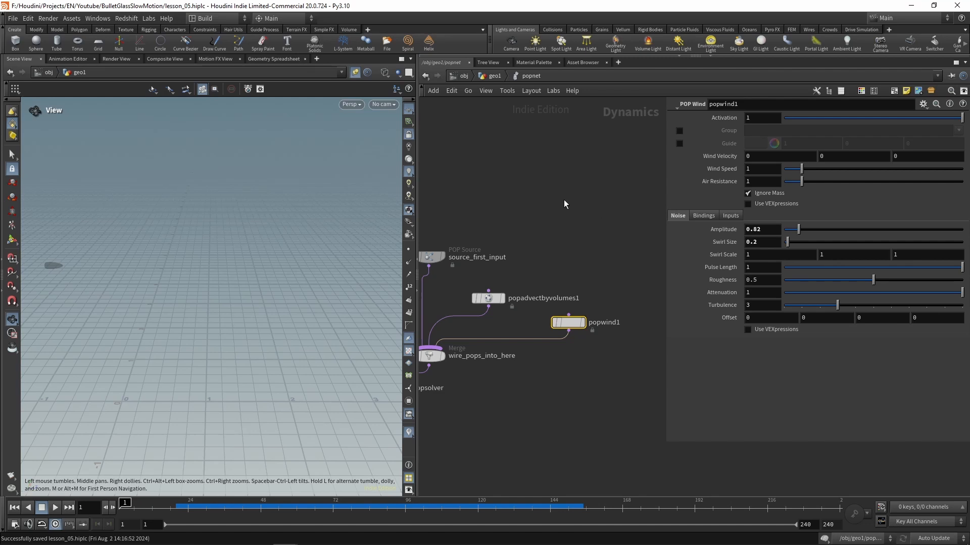
{"action": "middle_click_drag", "start_coordinate": [544, 228], "coordinate": [553, 223]}
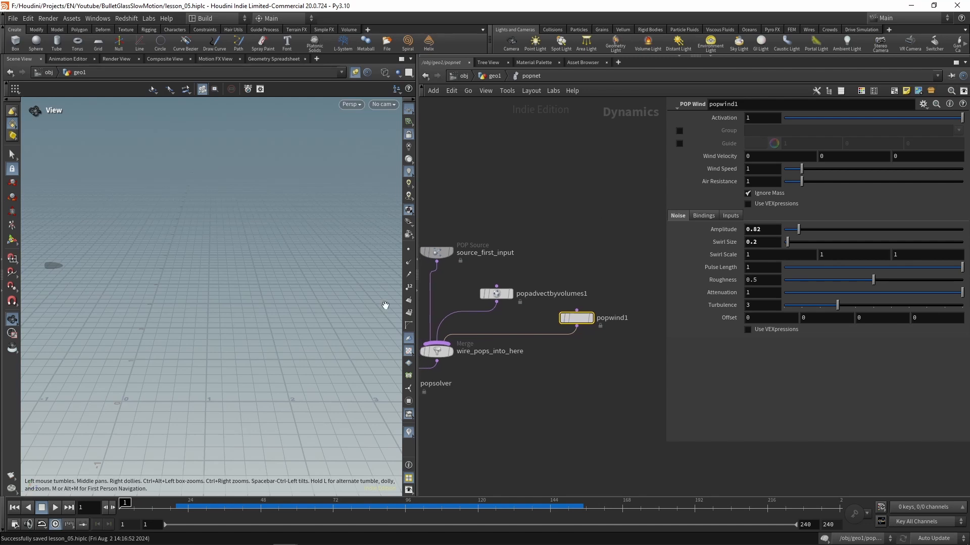
Step: Play the simulation with the wind noise, stop it, and scrub back to frame 14
{"action": "left_click", "coordinate": [56, 507]}
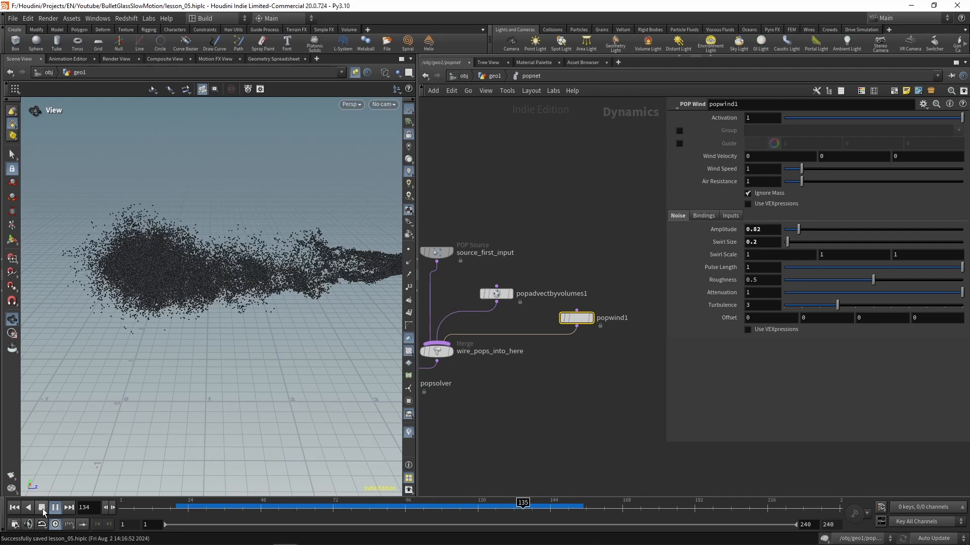
{"action": "left_click", "coordinate": [42, 508]}
{"action": "left_click", "coordinate": [359, 509]}
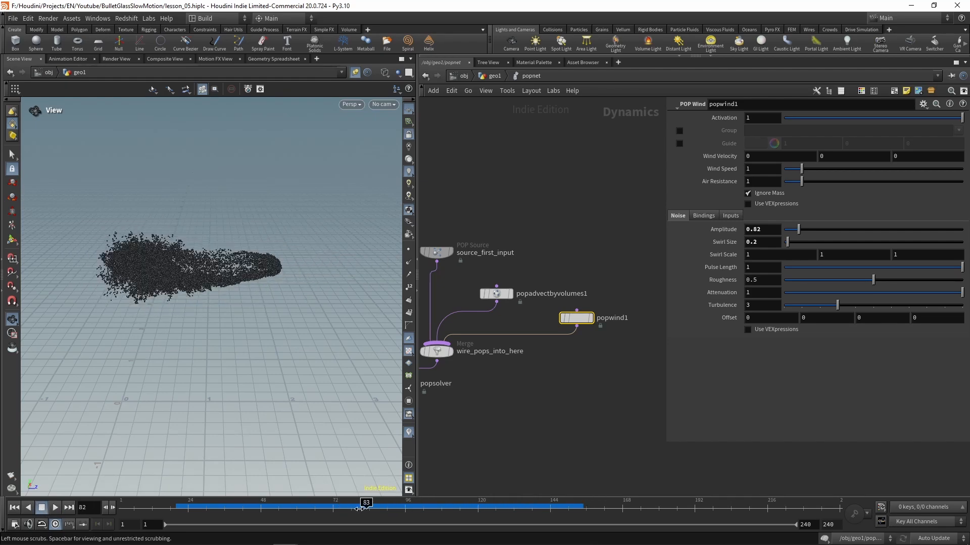
{"action": "left_click_drag", "start_coordinate": [359, 508], "coordinate": [158, 507]}
Step: Add a Merge node on the wire between popsolver and output
{"action": "middle_click_drag", "start_coordinate": [543, 410], "coordinate": [664, 302]}
{"action": "key", "text": "Tab"}
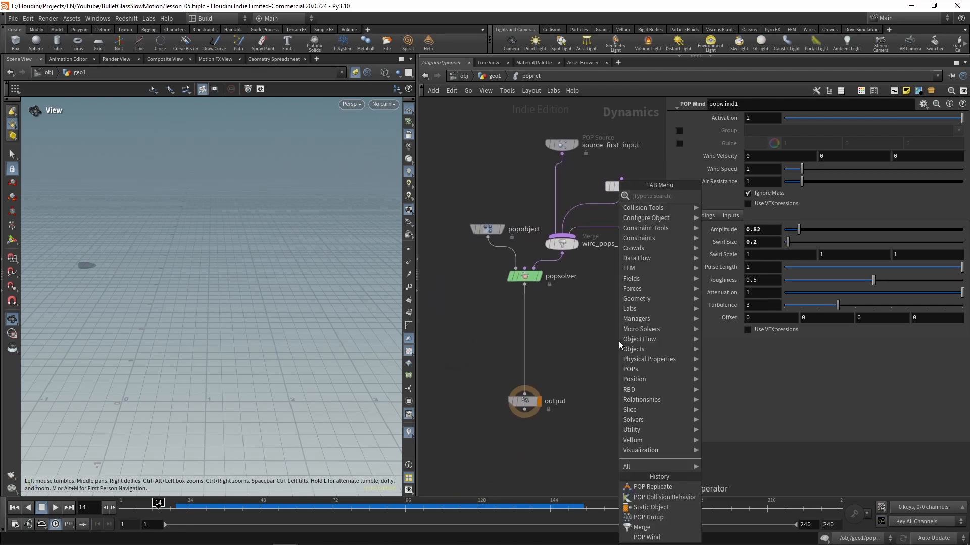
{"action": "type", "text": "mer"}
{"action": "key", "text": "Return"}
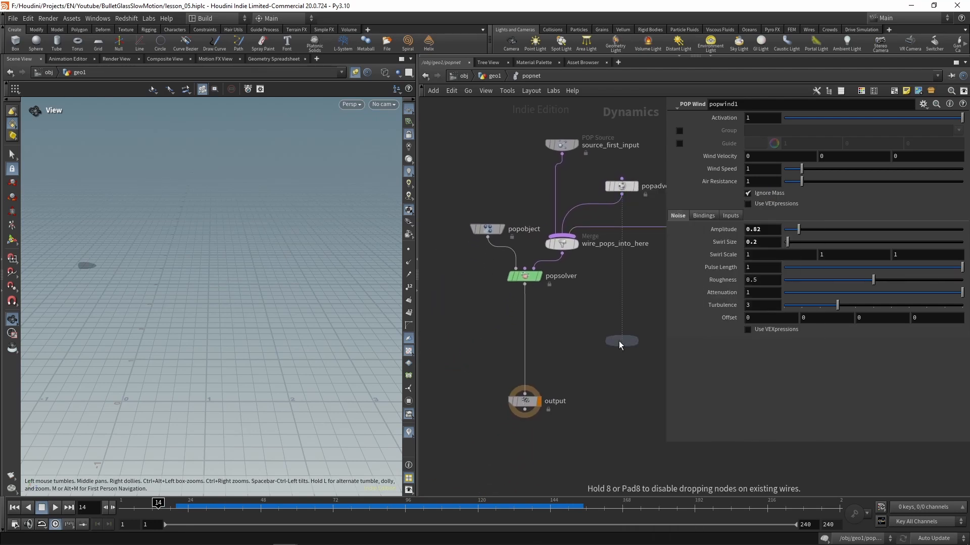
{"action": "left_click", "coordinate": [522, 334]}
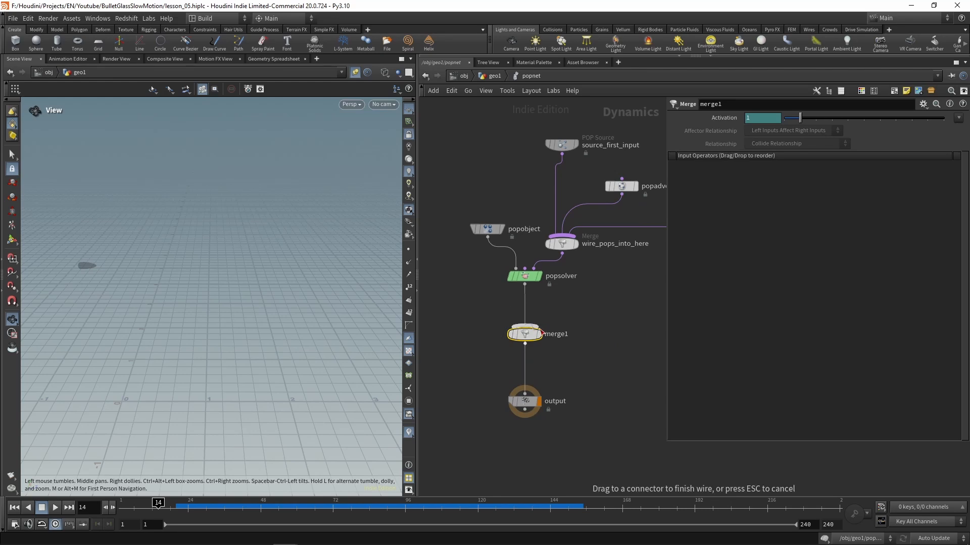
{"action": "mouse_move", "coordinate": [531, 338]}
{"action": "left_mouse_down"}
{"action": "mouse_move", "coordinate": [521, 341]}
{"action": "mouse_move", "coordinate": [533, 340]}
{"action": "left_mouse_up"}
{"action": "middle_click_drag", "start_coordinate": [452, 297], "coordinate": [495, 310]}
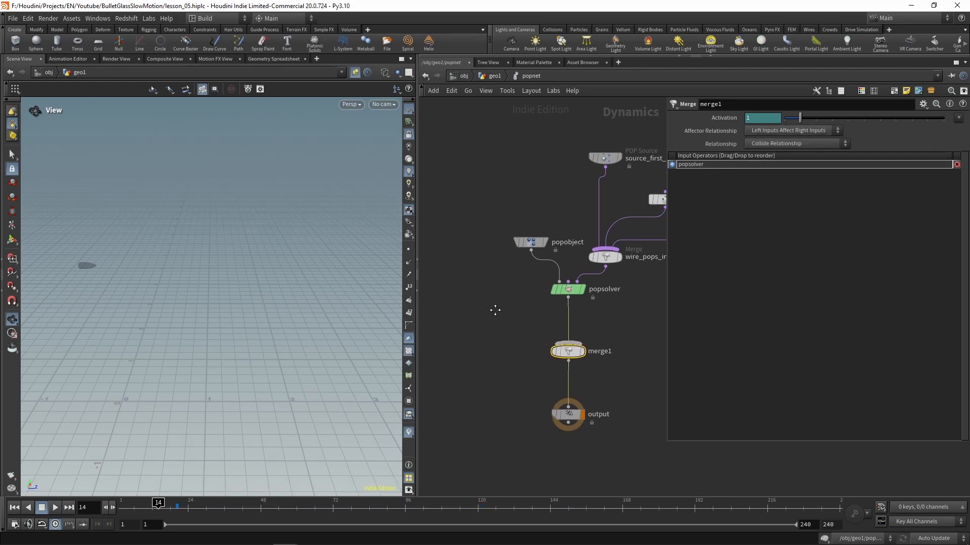
Step: Add a Static Object node beside popsolver and set its SOP Path to /obj/geo1/BOX2_COLLIDER
{"action": "key", "text": "Tab"}
{"action": "type", "text": "stat"}
{"action": "key", "text": "Return"}
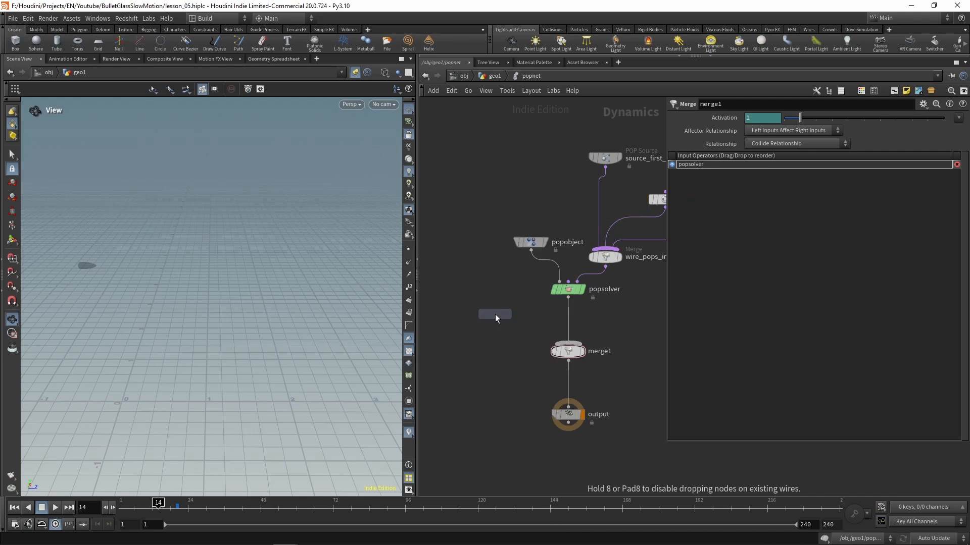
{"action": "left_click", "coordinate": [491, 311]}
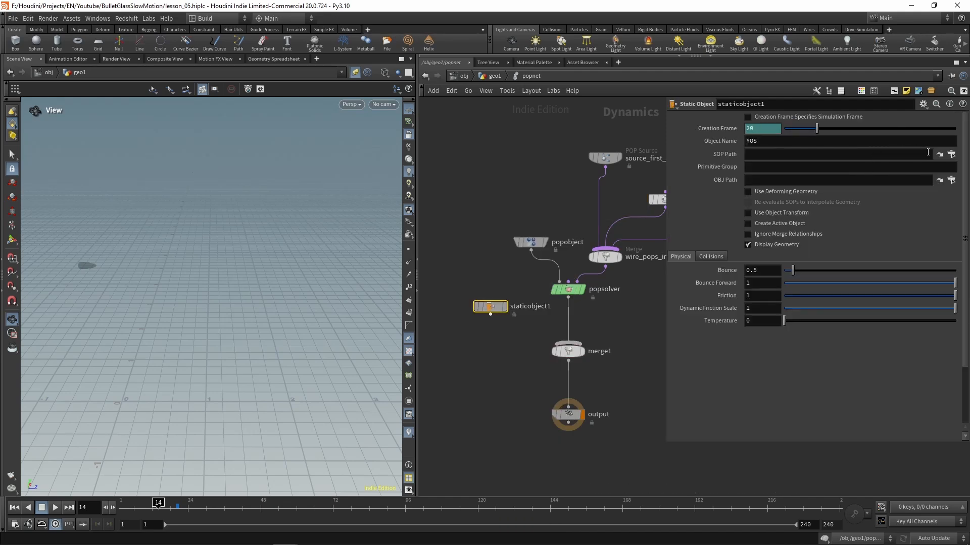
{"action": "left_click", "coordinate": [951, 154]}
{"action": "scroll", "coordinate": [904, 156], "scroll_direction": "up", "scroll_amount": 3}
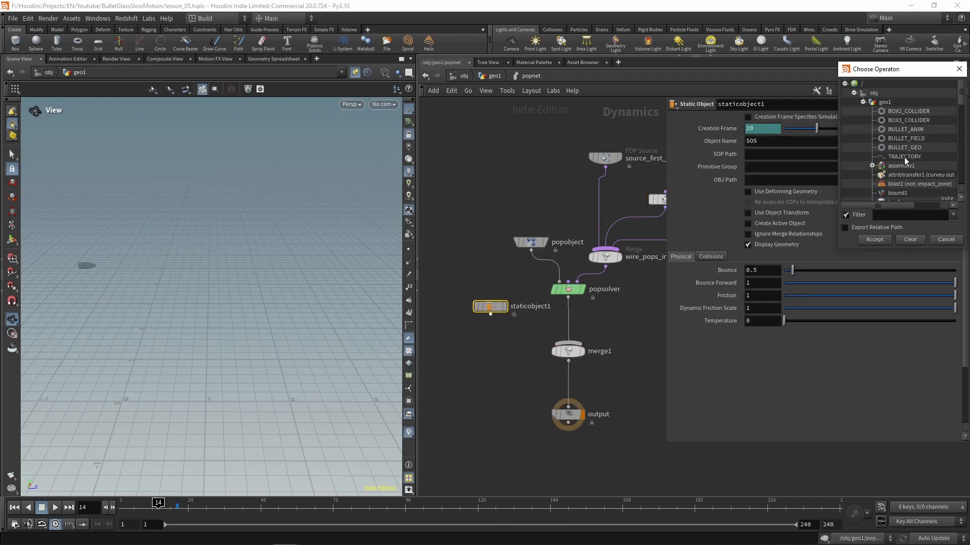
{"action": "double_click", "coordinate": [914, 111]}
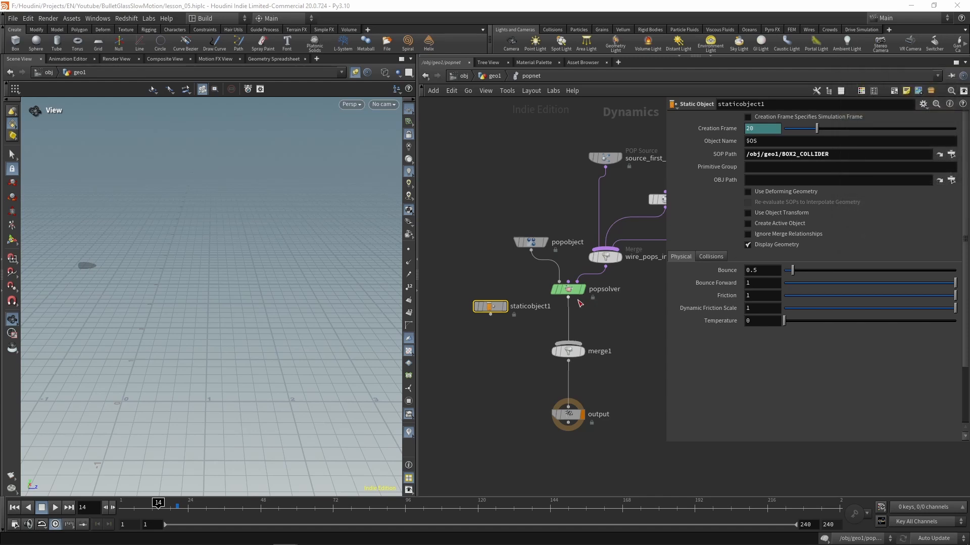
Step: Connect staticobject1 to merge1 and order it before popsolver in the merge inputs
{"action": "left_click_drag", "start_coordinate": [490, 314], "coordinate": [549, 352]}
{"action": "left_click", "coordinate": [569, 352]}
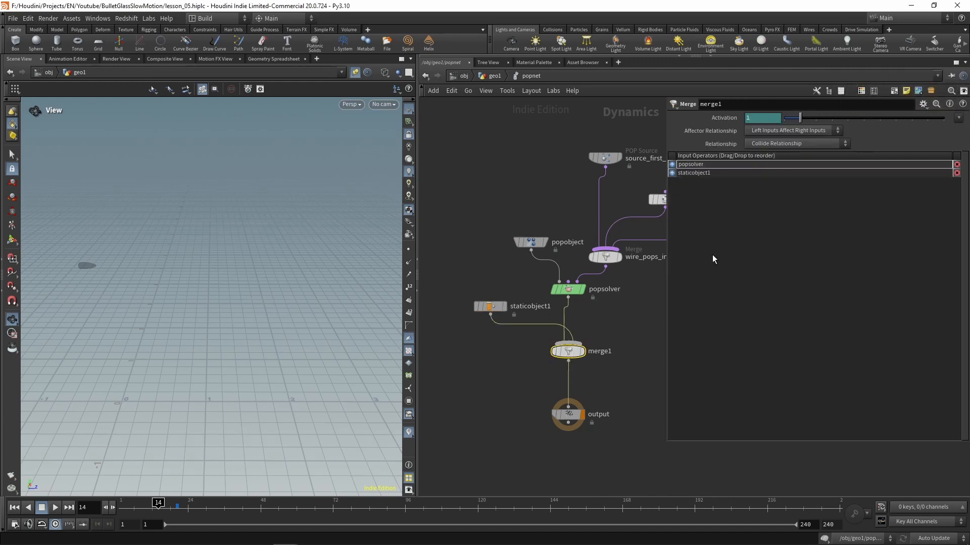
{"action": "left_click_drag", "start_coordinate": [672, 173], "coordinate": [672, 162]}
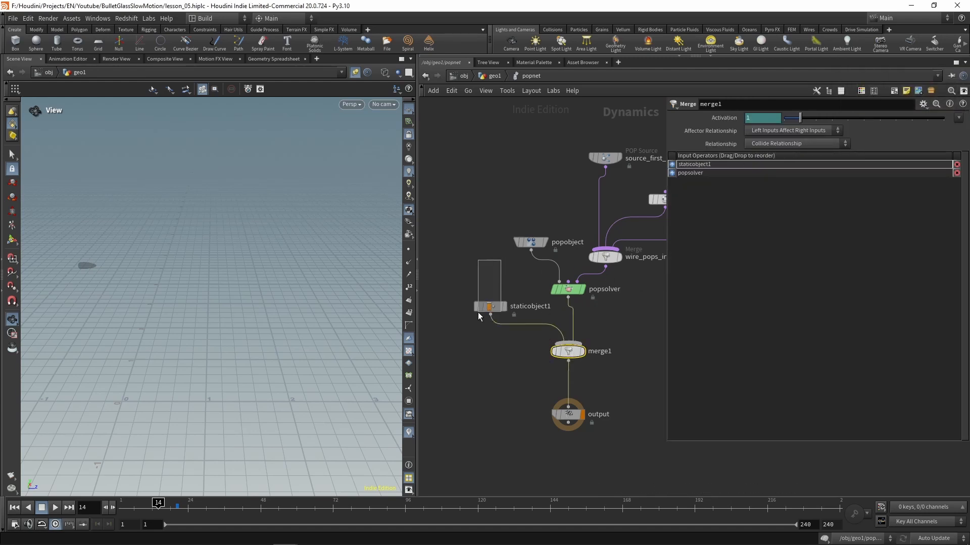
Step: Set the RBD Solver volume collision mode of staticobject1 to Implicit Box
{"action": "left_click_drag", "start_coordinate": [478, 312], "coordinate": [478, 313]}
{"action": "left_click", "coordinate": [703, 258]}
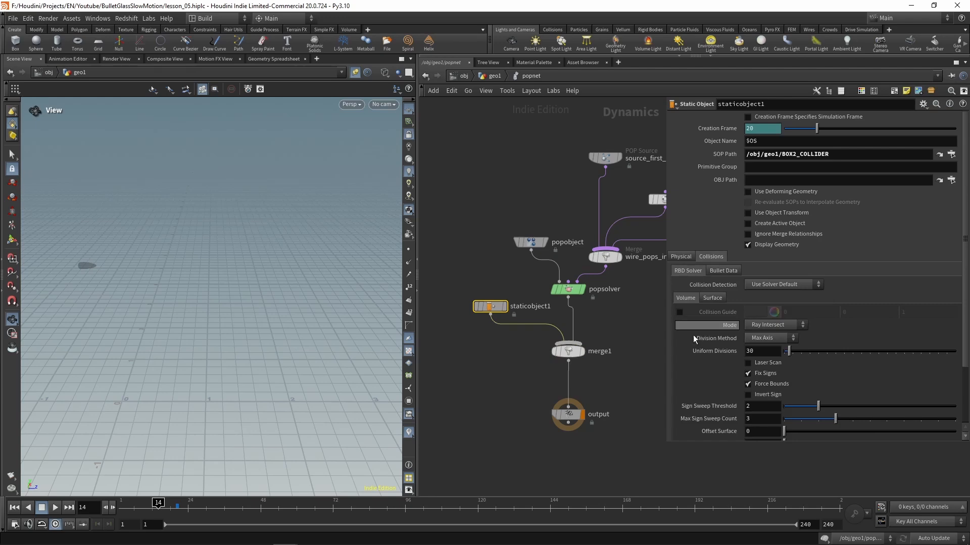
{"action": "left_click", "coordinate": [783, 324]}
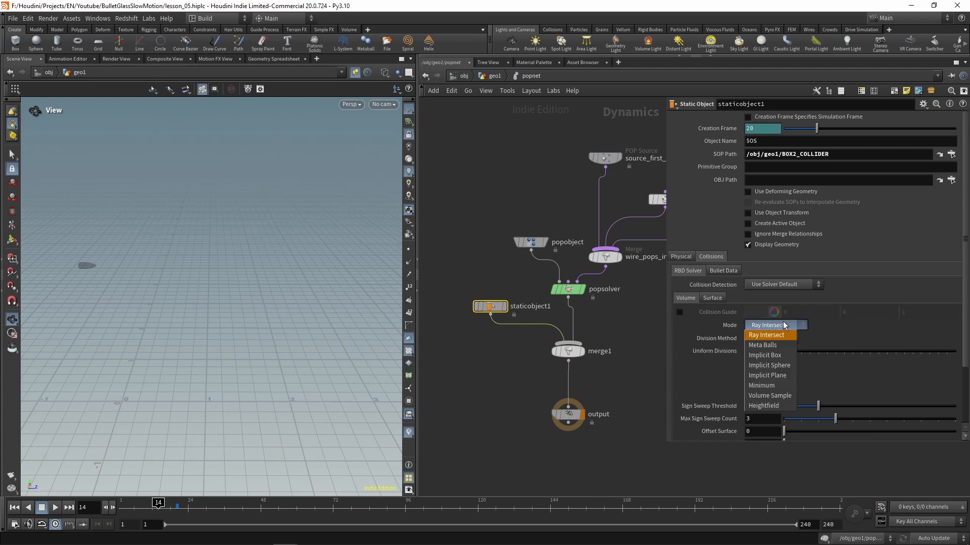
{"action": "left_click", "coordinate": [781, 356]}
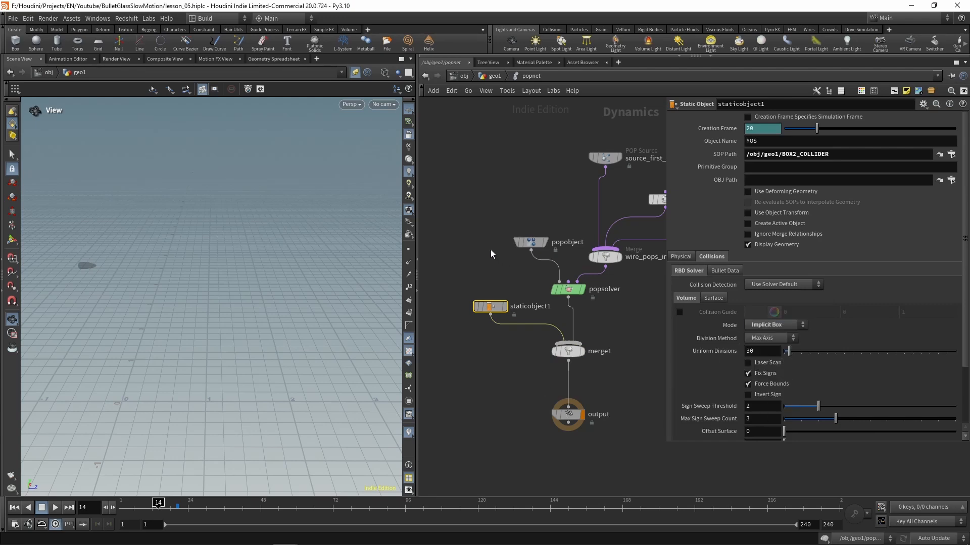
Step: Play the simulation from frame 1 to examine how the particles collide with the box, then replay it from the start
{"action": "left_click_drag", "start_coordinate": [230, 251], "coordinate": [269, 249]}
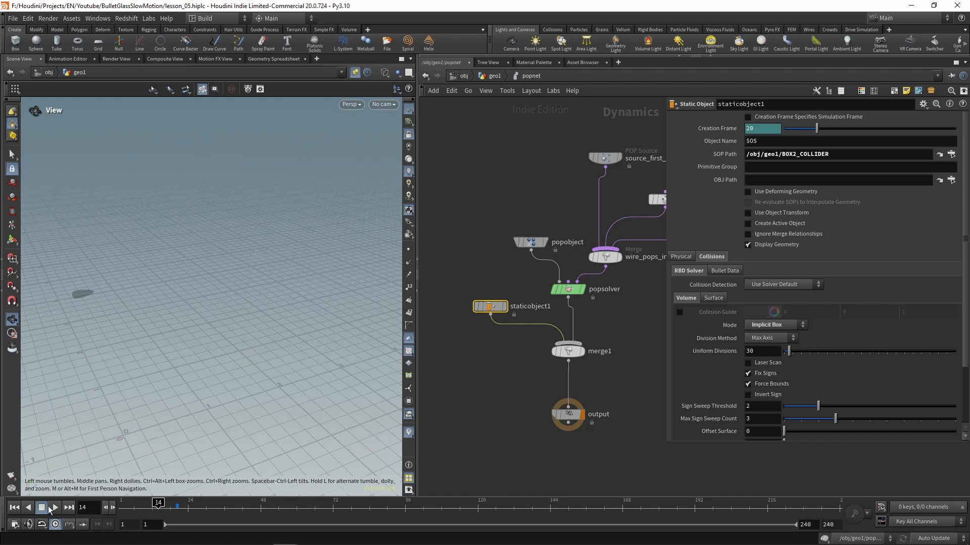
{"action": "left_click", "coordinate": [14, 508]}
{"action": "left_click", "coordinate": [53, 508]}
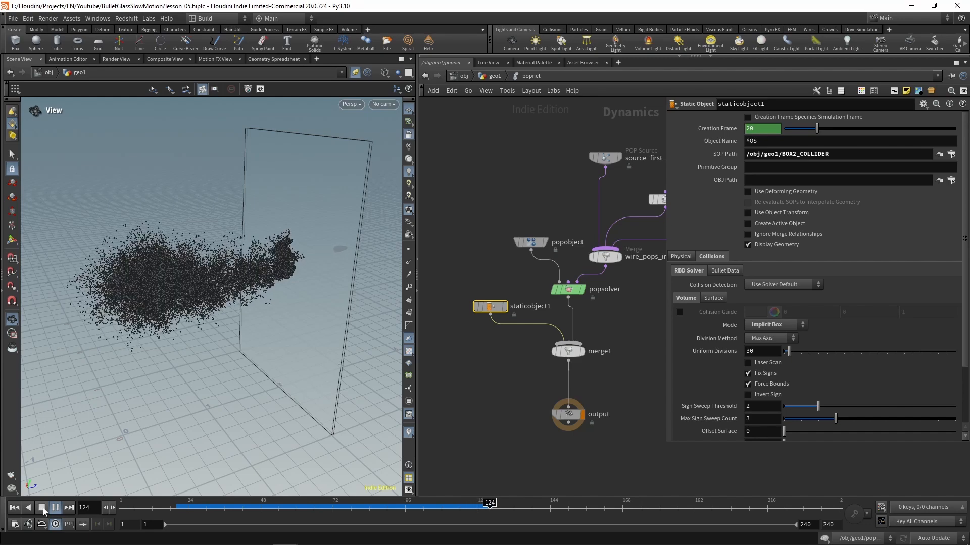
{"action": "left_click", "coordinate": [43, 507]}
{"action": "left_click_drag", "start_coordinate": [296, 295], "coordinate": [283, 242]}
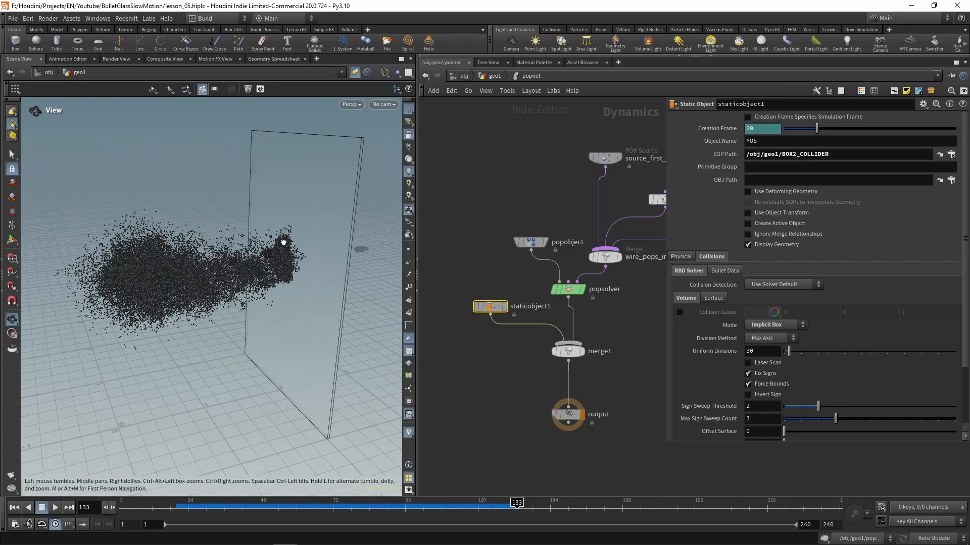
{"action": "left_click", "coordinate": [55, 508]}
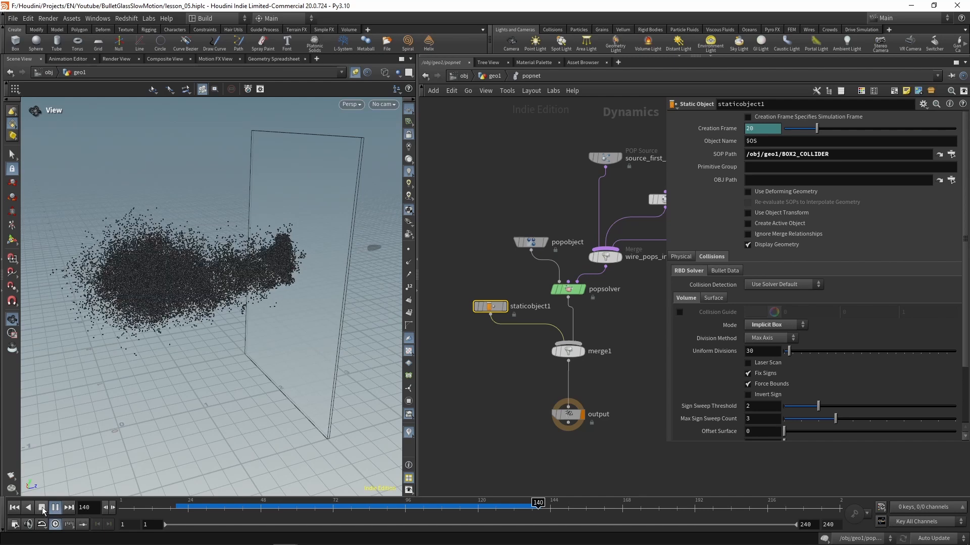
{"action": "left_click", "coordinate": [43, 508]}
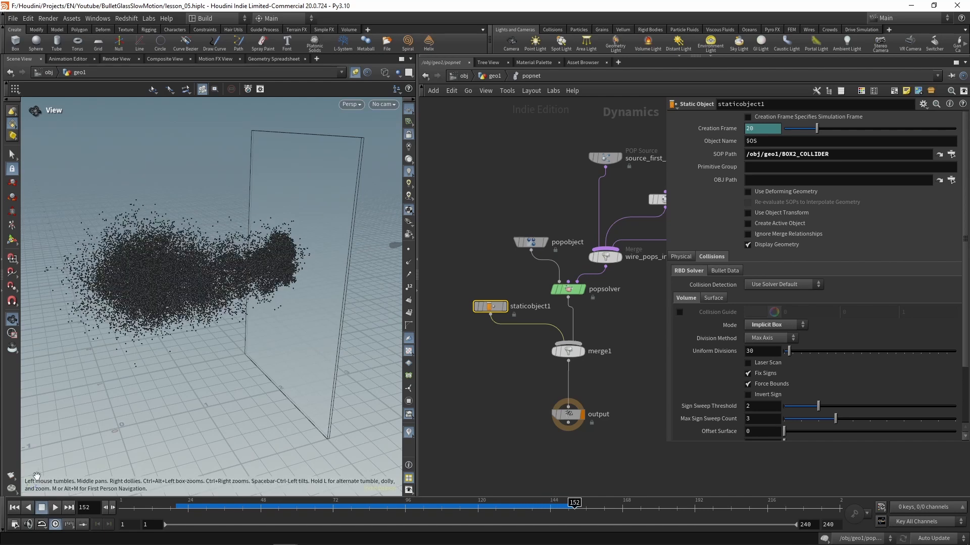
{"action": "left_click", "coordinate": [15, 507]}
{"action": "left_click", "coordinate": [54, 507]}
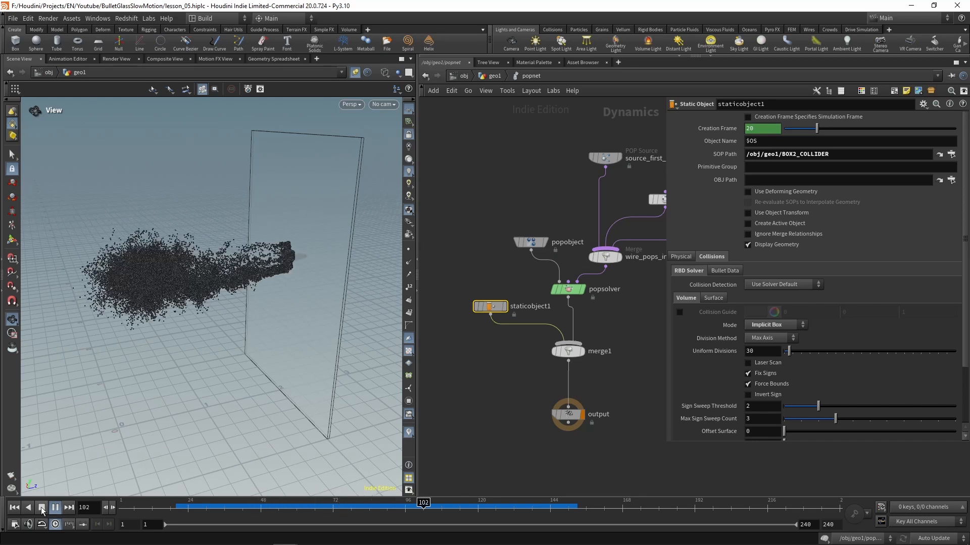
Step: Stop the playback and rearrange popadvectbyvolumes1 and popwind1 above wire_pops_into_here to make room for more POP nodes
{"action": "left_click", "coordinate": [42, 509]}
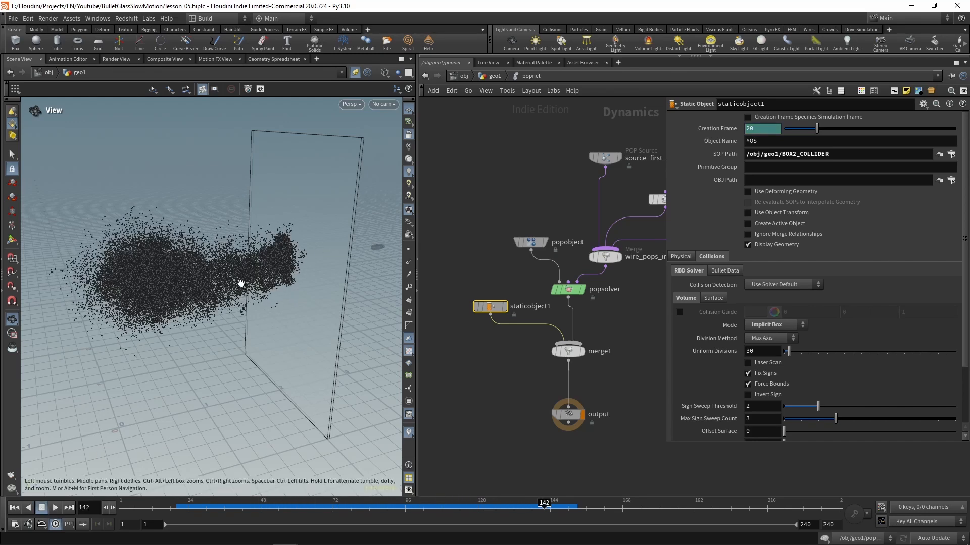
{"action": "left_click", "coordinate": [484, 257]}
{"action": "middle_click_drag", "start_coordinate": [519, 369], "coordinate": [465, 370]}
{"action": "middle_click_drag", "start_coordinate": [576, 329], "coordinate": [500, 389]}
{"action": "left_click_drag", "start_coordinate": [533, 262], "coordinate": [523, 248]}
{"action": "left_click_drag", "start_coordinate": [617, 290], "coordinate": [579, 277]}
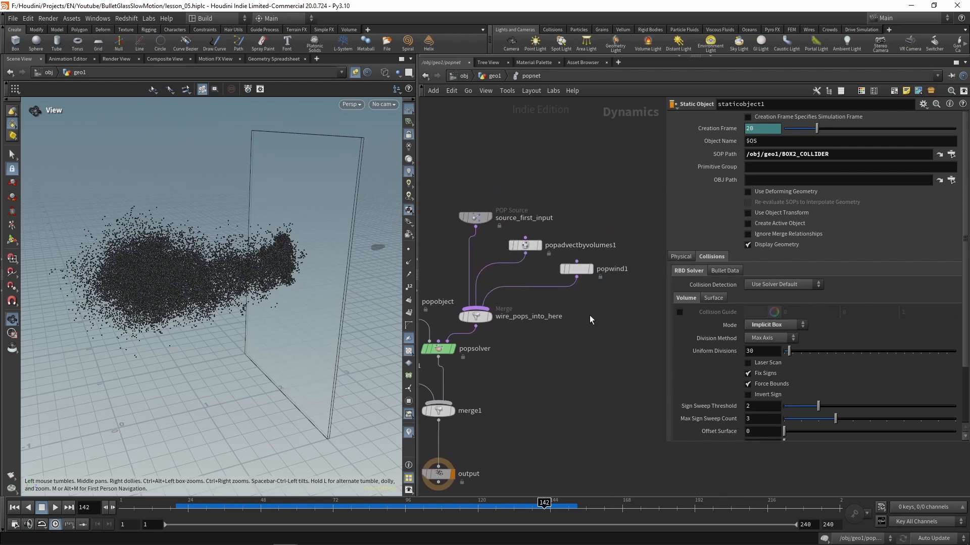
Step: Add a POP Collision Behavior node below popwind1 and connect it to wire_pops_into_here
{"action": "key", "text": "Tab"}
{"action": "type", "text": "pop"}
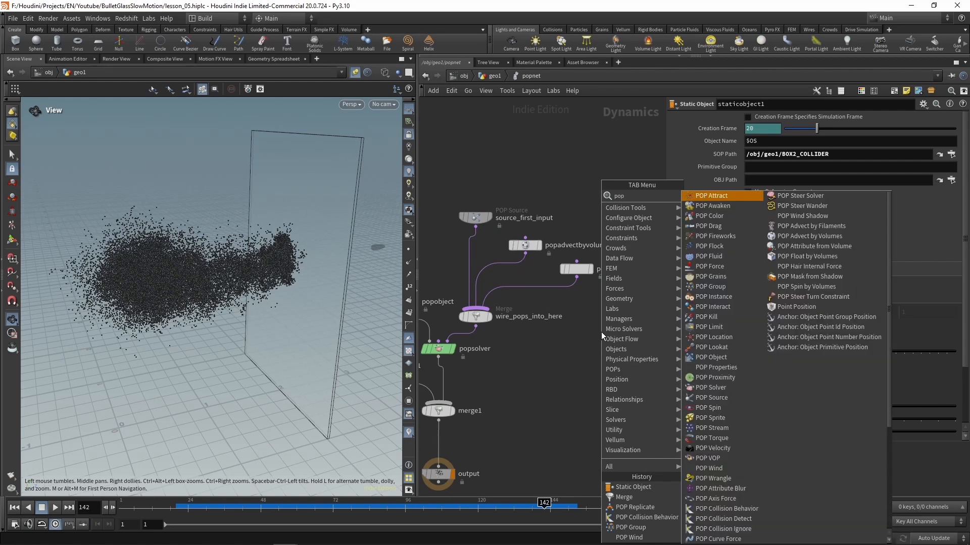
{"action": "type", "text": "coll"}
{"action": "key", "text": "Return"}
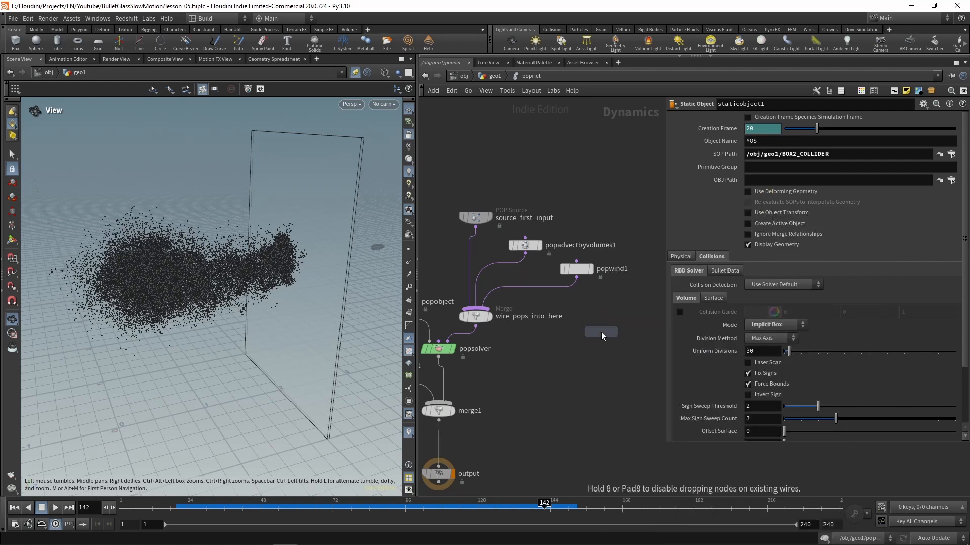
{"action": "left_click", "coordinate": [607, 300]}
{"action": "left_click_drag", "start_coordinate": [607, 308], "coordinate": [505, 318]}
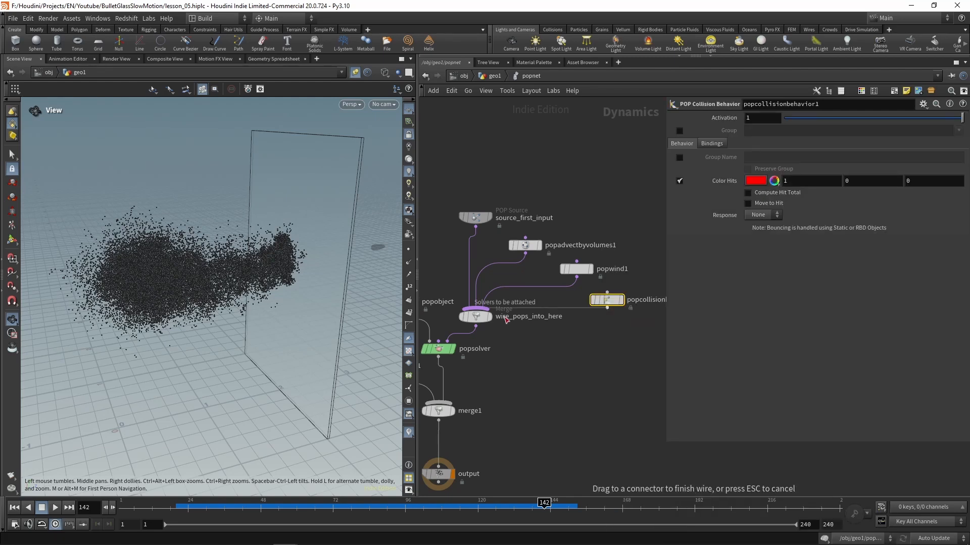
{"action": "left_click", "coordinate": [505, 317]}
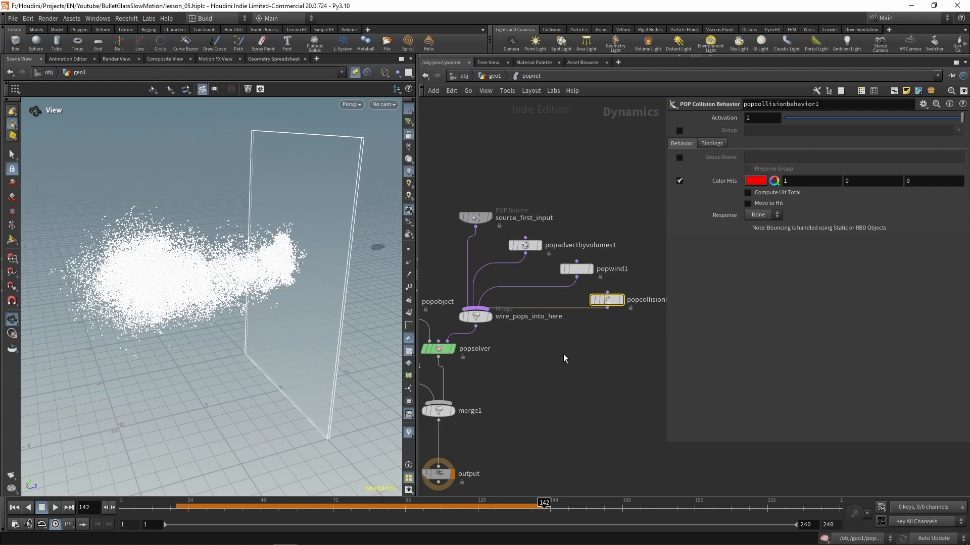
Step: On popcollisionbehavior1, enable Group Name, name the group impact, and turn on Move to Hit
{"action": "left_click", "coordinate": [680, 157]}
{"action": "left_click", "coordinate": [825, 159]}
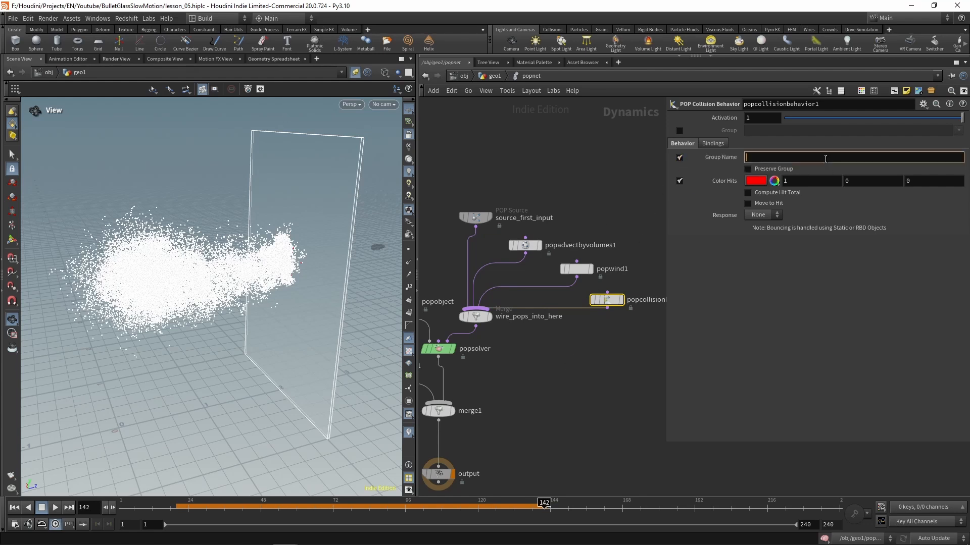
{"action": "key", "text": "Return"}
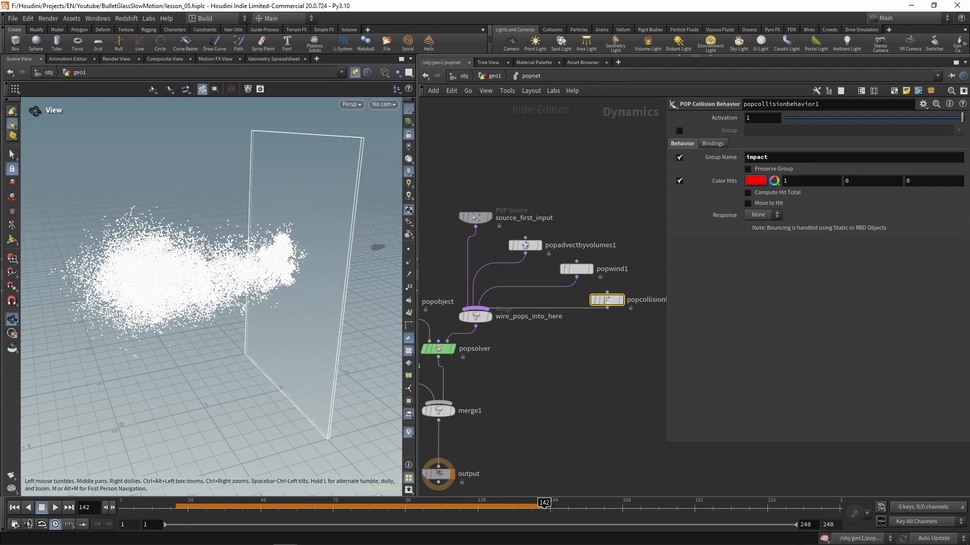
{"action": "left_click", "coordinate": [749, 203]}
Step: Add a POP Replicate node below popcollisionbehavior1 and connect it to wire_pops_into_here
{"action": "middle_click_drag", "start_coordinate": [623, 350], "coordinate": [587, 299]}
{"action": "left_click", "coordinate": [587, 327]}
{"action": "key", "text": "Tab"}
{"action": "type", "text": "poprep"}
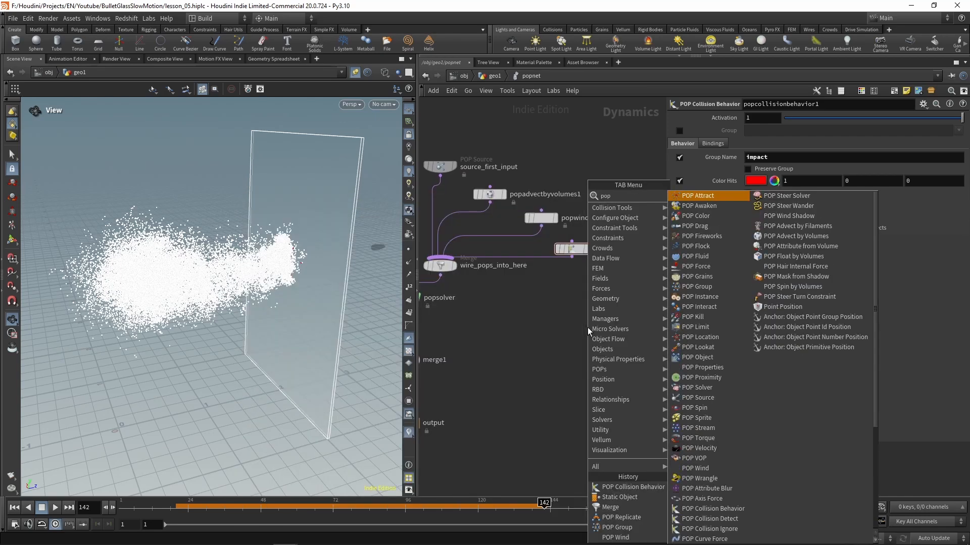
{"action": "key", "text": "Return"}
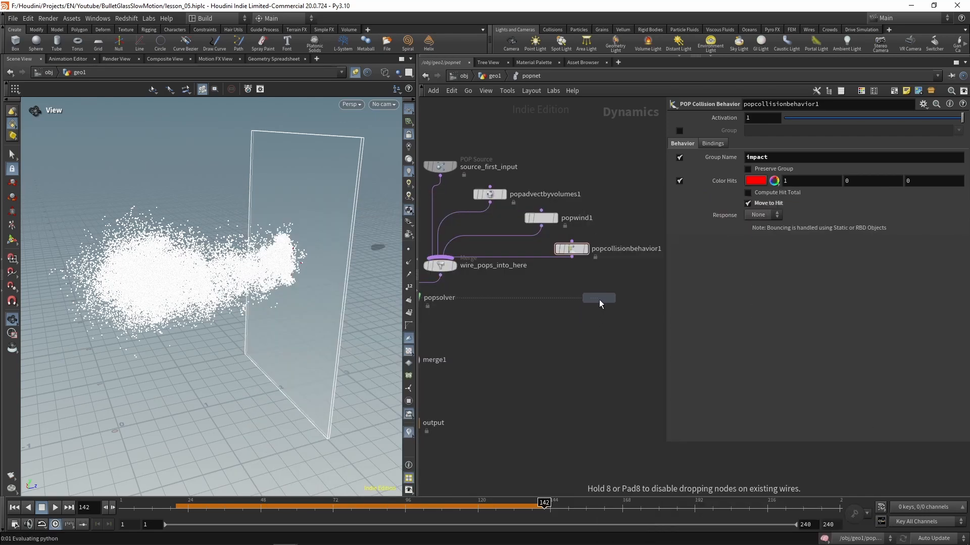
{"action": "left_click", "coordinate": [599, 296]}
{"action": "left_click", "coordinate": [599, 300]}
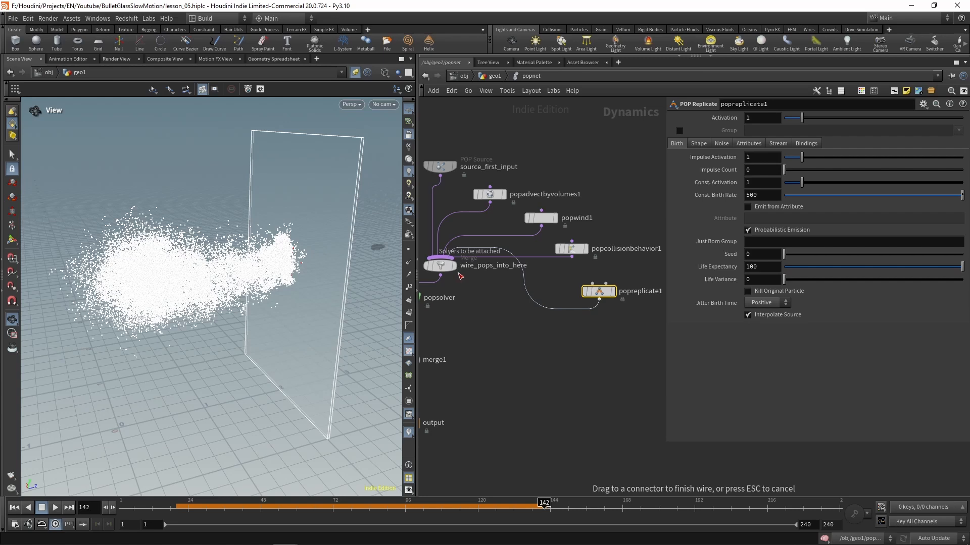
{"action": "left_click", "coordinate": [574, 308]}
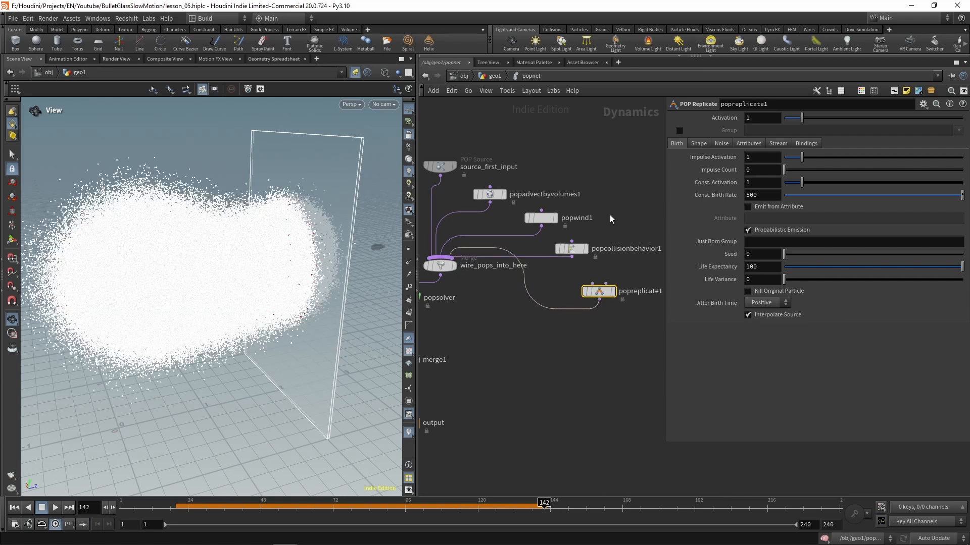
Step: Enable the Group option on popreplicate1 and restrict it to the impact group
{"action": "left_click", "coordinate": [680, 130]}
{"action": "left_click", "coordinate": [762, 130]}
{"action": "type", "text": "impa"}
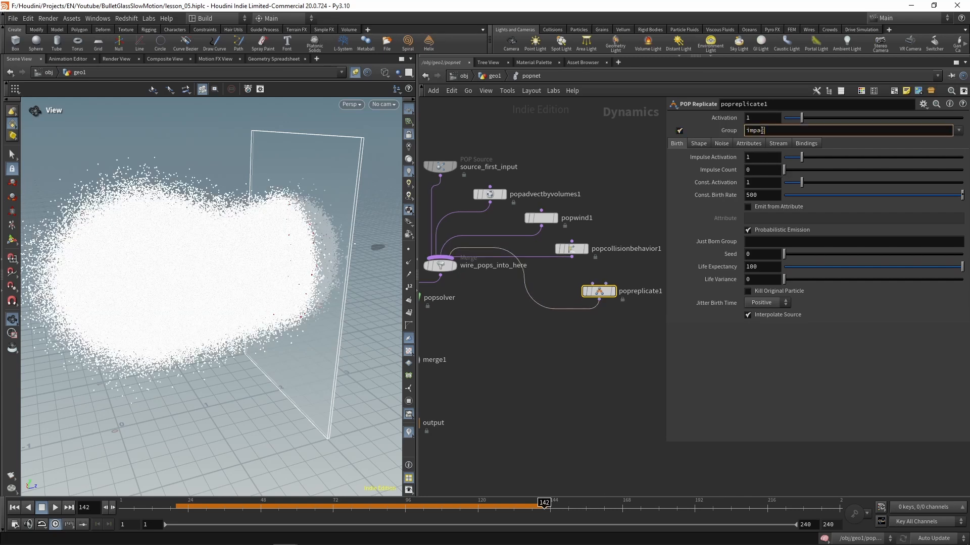
{"action": "type", "text": "ct"}
{"action": "key", "text": "Return"}
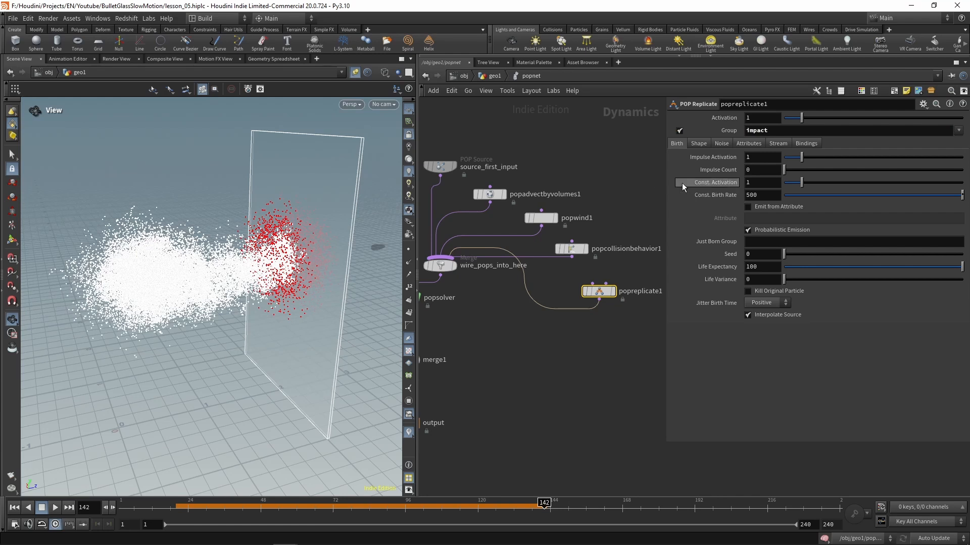
Step: Set popreplicate1's Impulse Activation to 0 and Const. Birth Rate to 20, and enable Kill Original Particle
{"action": "left_click_drag", "start_coordinate": [800, 159], "coordinate": [771, 161]}
{"action": "left_click_drag", "start_coordinate": [761, 194], "coordinate": [663, 189]}
{"action": "type", "text": "20"}
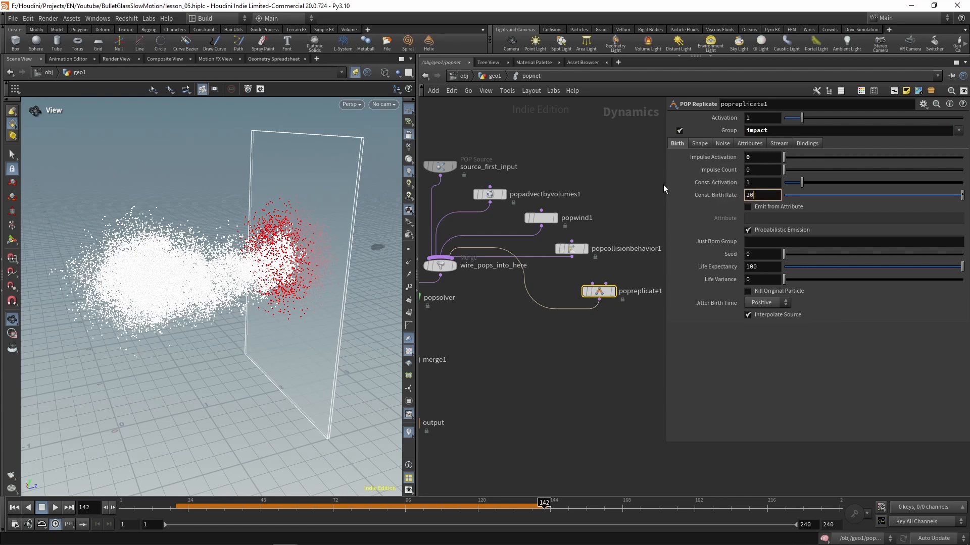
{"action": "key", "text": "Tab"}
{"action": "left_click", "coordinate": [748, 291]}
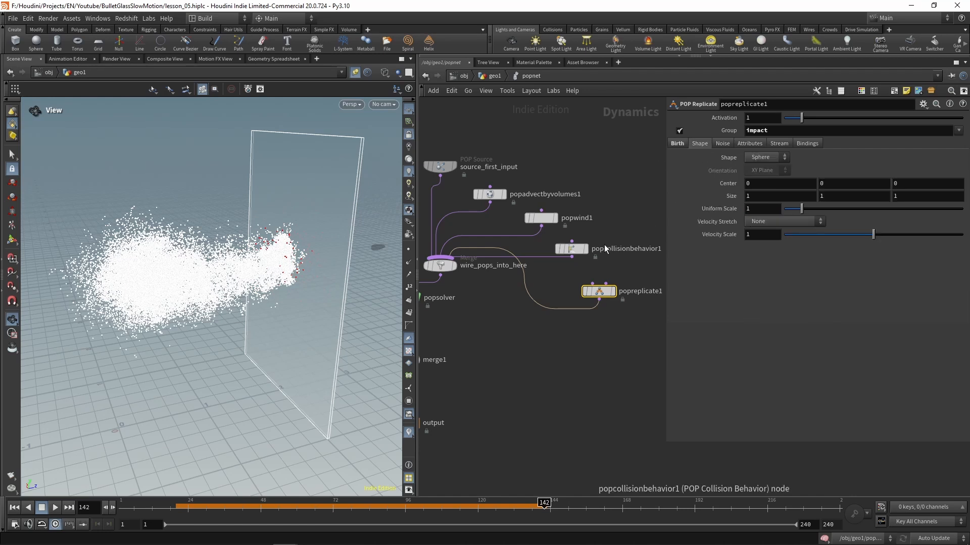
Step: Set popreplicate1's sphere size to 0.1 on all axes and its Initial Velocity to Set initial velocity
{"action": "middle_click_drag", "start_coordinate": [730, 197], "coordinate": [729, 197]}
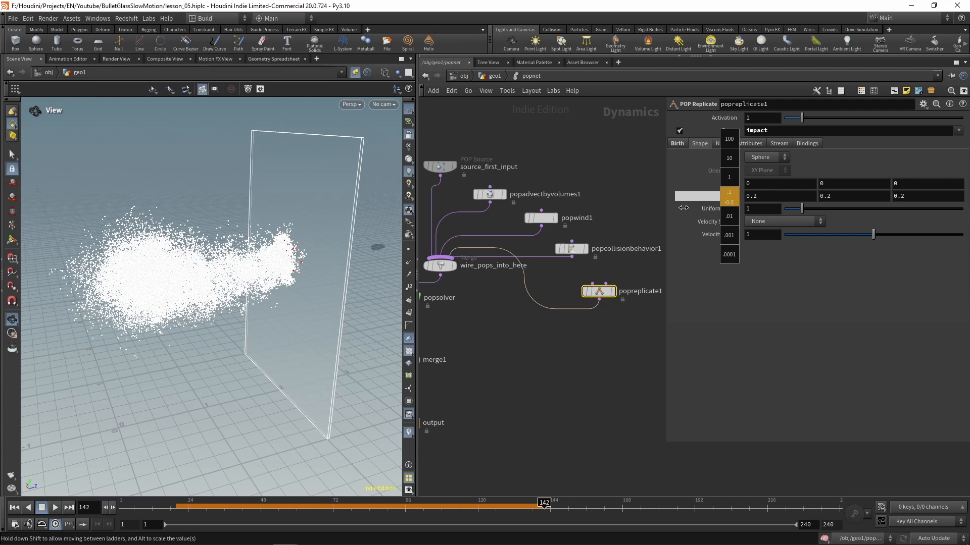
{"action": "middle_click_drag", "start_coordinate": [679, 209], "coordinate": [679, 209]}
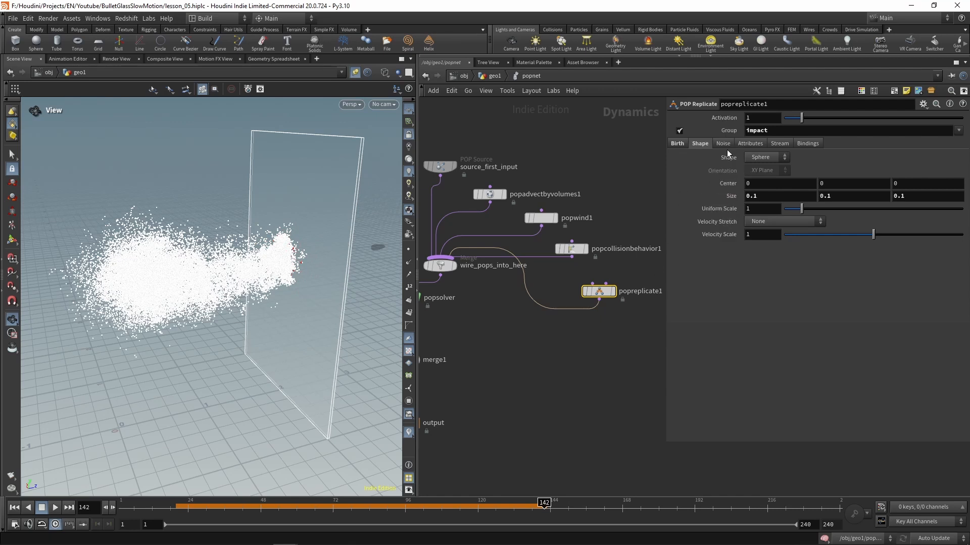
{"action": "left_click", "coordinate": [749, 144]}
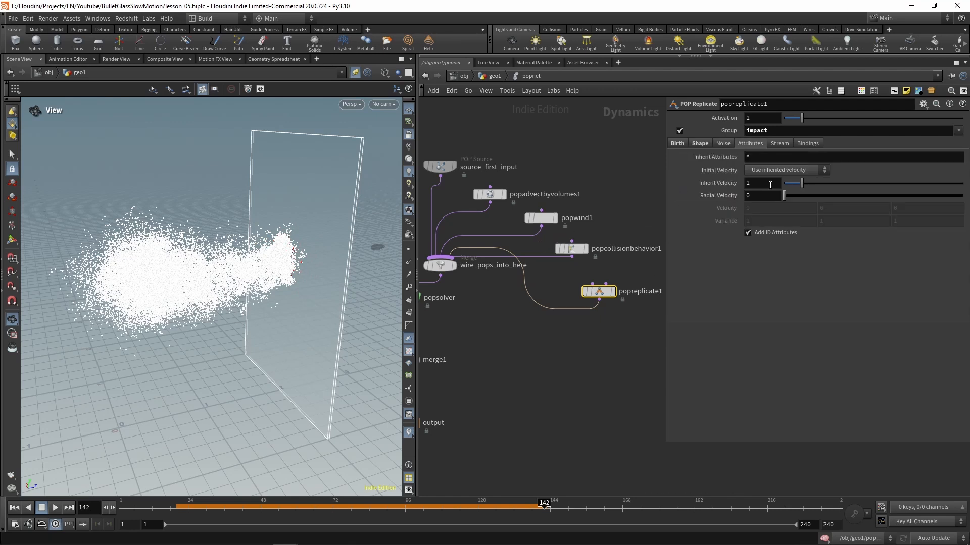
{"action": "left_click", "coordinate": [782, 174]}
{"action": "left_click", "coordinate": [793, 202]}
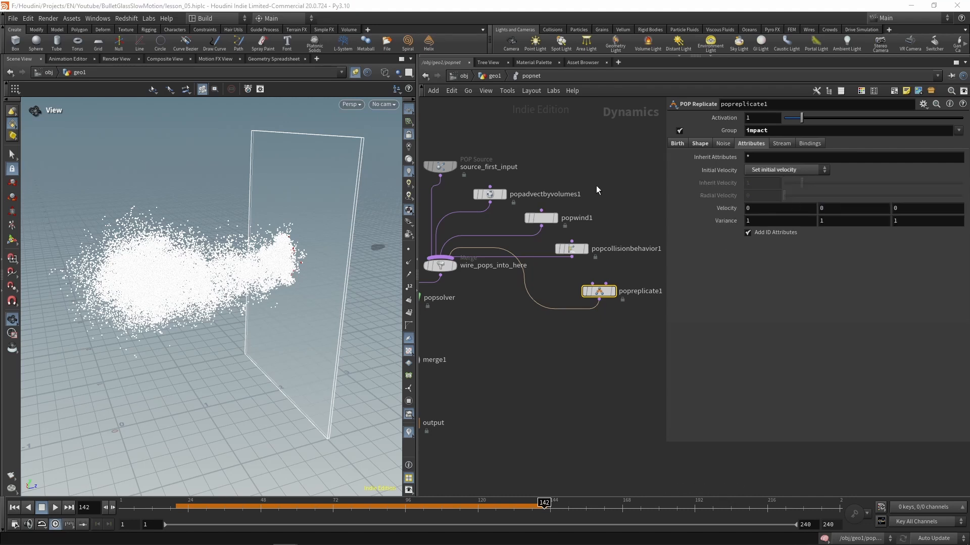
Step: Set the replicated particles' Z velocity to -0.1 and their velocity variance to 0.75, 0.75, 0
{"action": "left_click", "coordinate": [903, 209]}
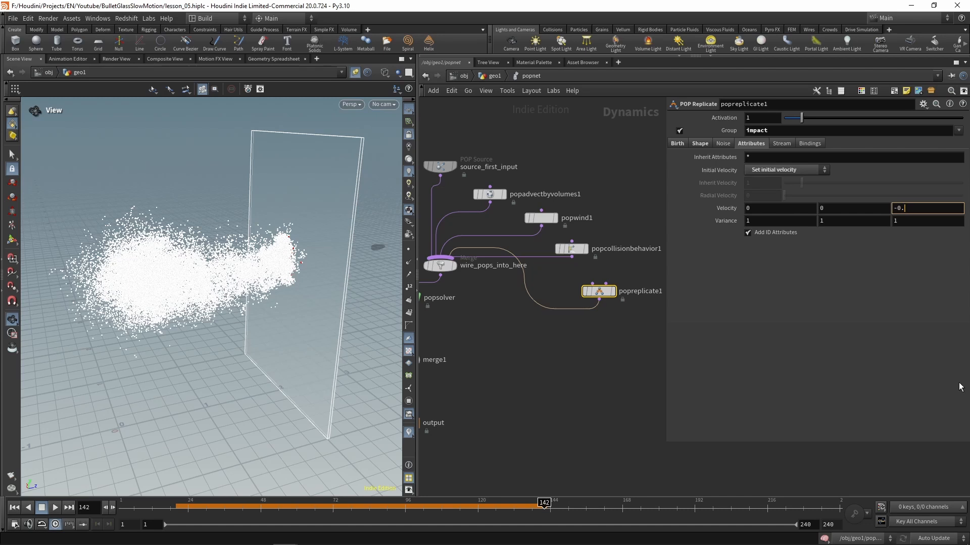
{"action": "type", "text": "-0.1"}
{"action": "key", "text": "Tab"}
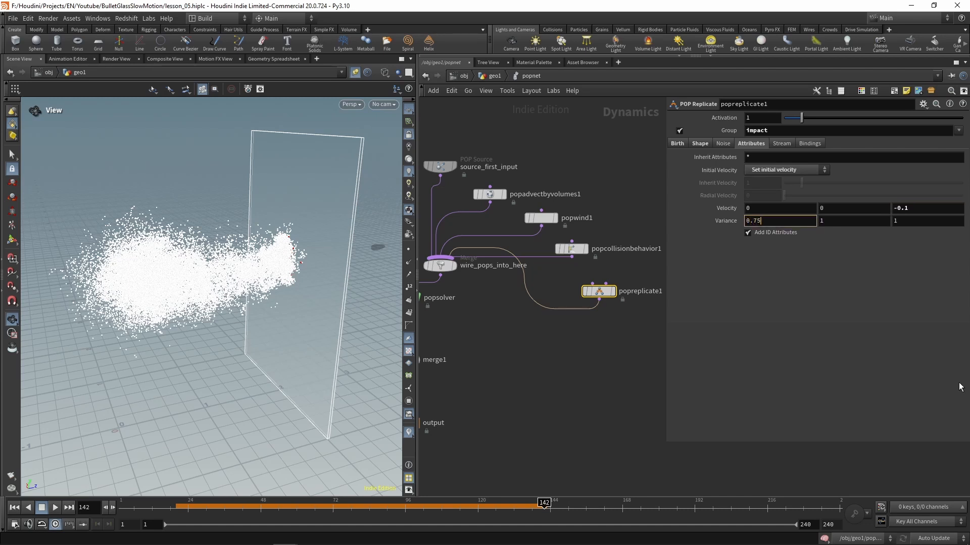
{"action": "key", "text": "Tab"}
{"action": "type", "text": "0.75"}
{"action": "key", "text": "Tab"}
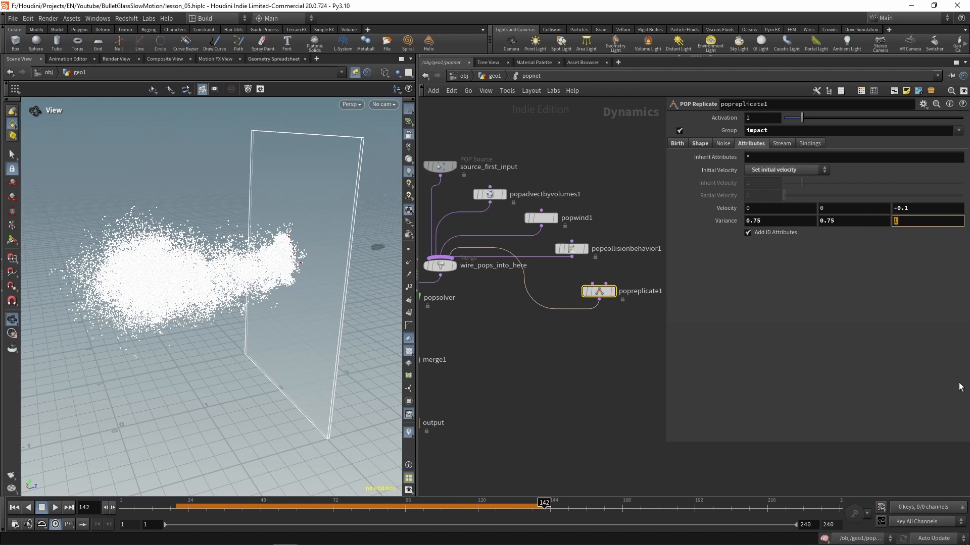
{"action": "type", "text": "0"}
{"action": "key", "text": "Tab"}
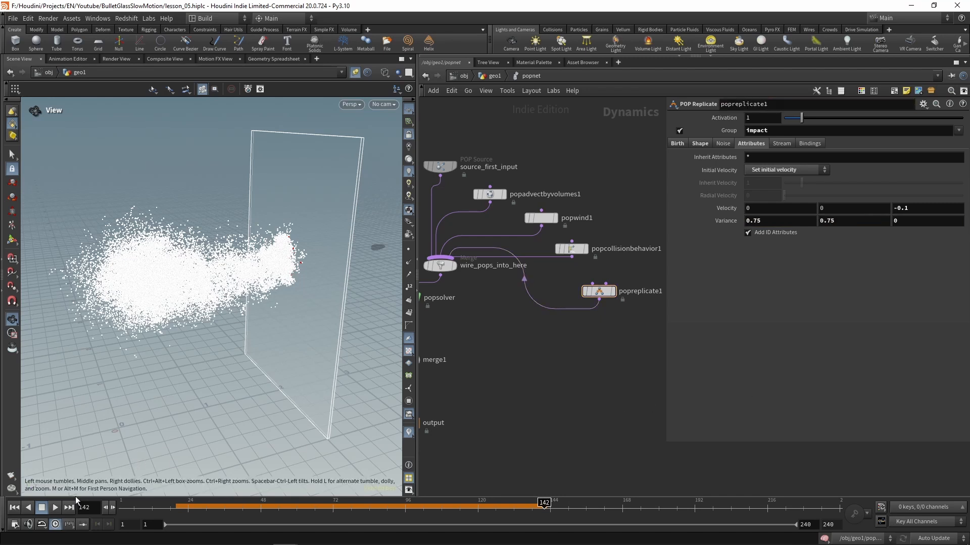
Step: Play the simulation from frame 1 to examine the replicated impact particles around the glass pane, then rewind to the start
{"action": "left_click", "coordinate": [14, 508]}
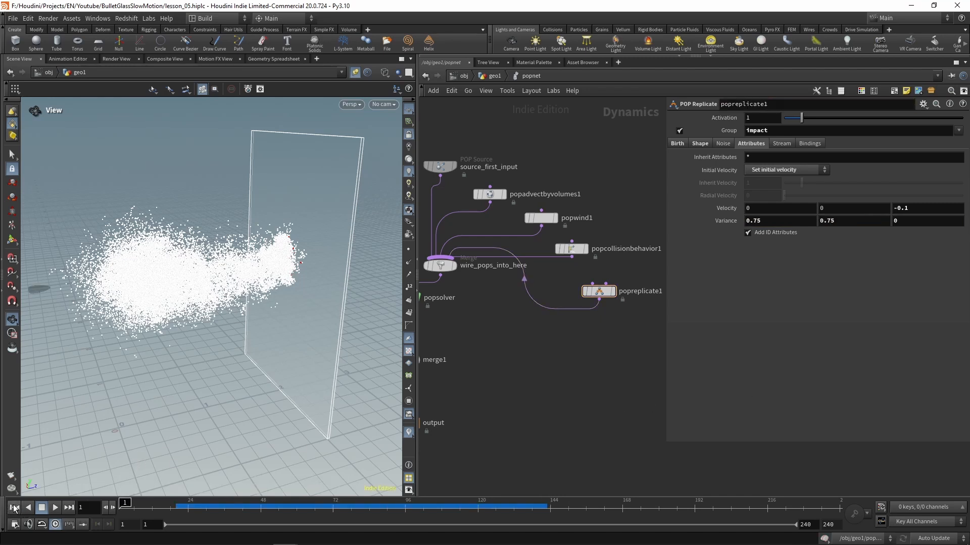
{"action": "left_click", "coordinate": [53, 508]}
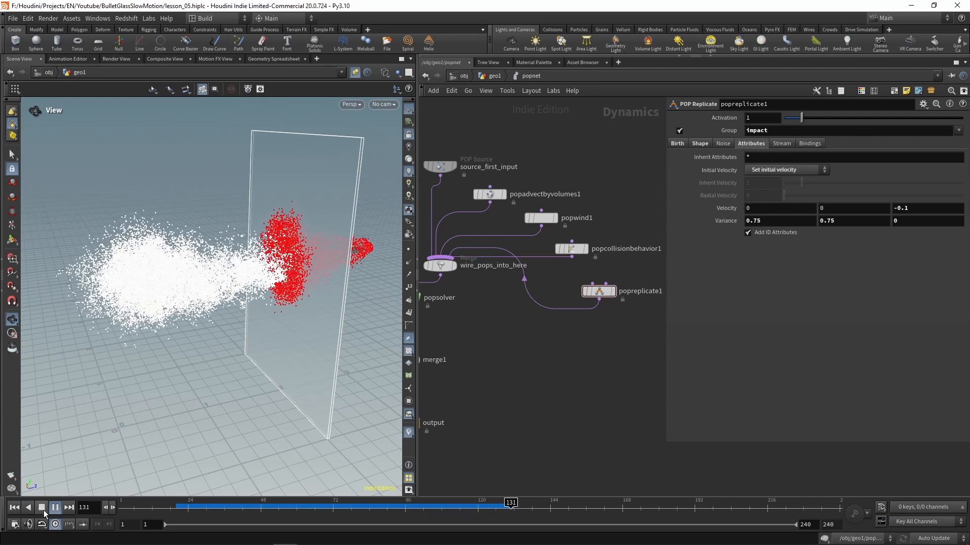
{"action": "left_click", "coordinate": [43, 508]}
{"action": "left_click_drag", "start_coordinate": [321, 228], "coordinate": [219, 260]}
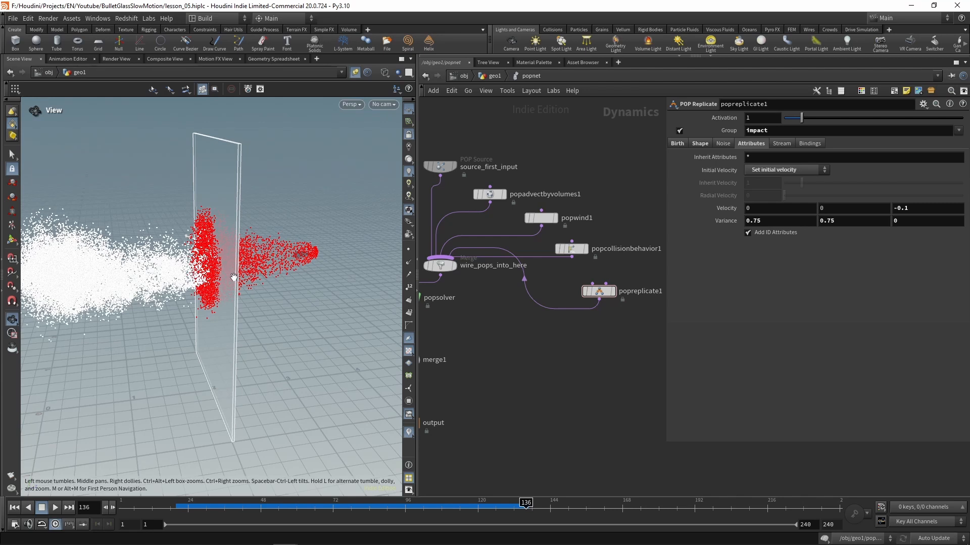
{"action": "left_click", "coordinate": [17, 508]}
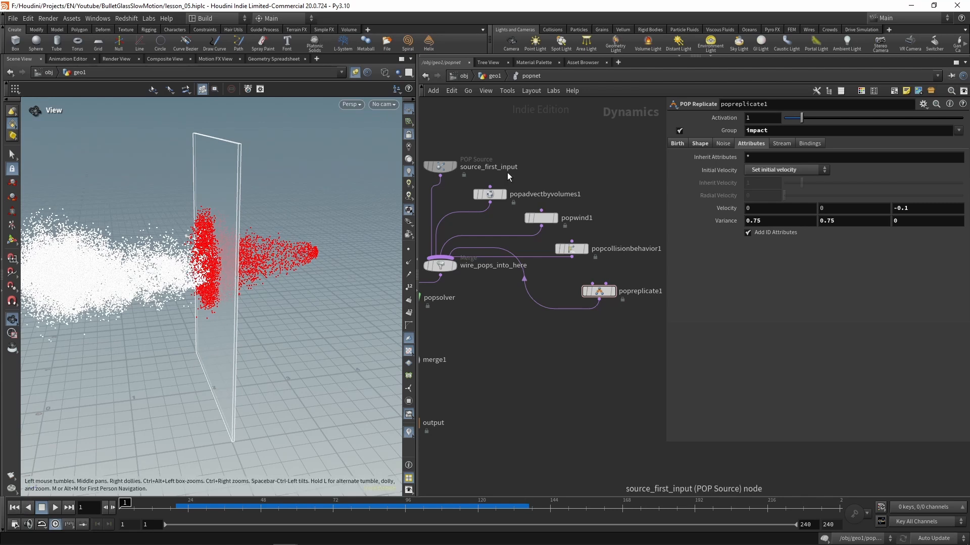
Step: In geo1, insert a Bound node between box2 and BOX2_COLLIDER, display it, and set its Upper Padding Z to 0.327
{"action": "left_click", "coordinate": [494, 76]}
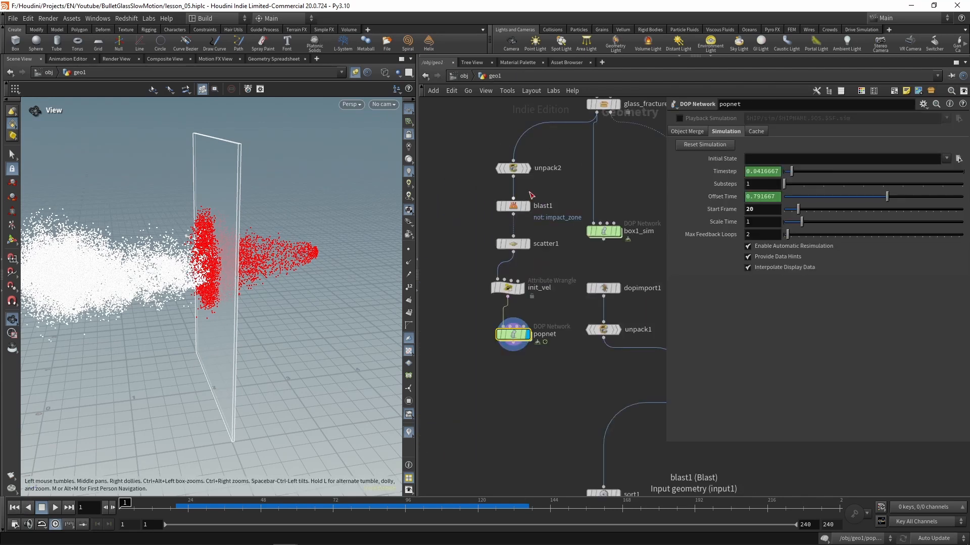
{"action": "scroll", "coordinate": [601, 191], "scroll_direction": "down", "scroll_amount": 5}
{"action": "scroll", "coordinate": [615, 221], "scroll_direction": "up", "scroll_amount": 10}
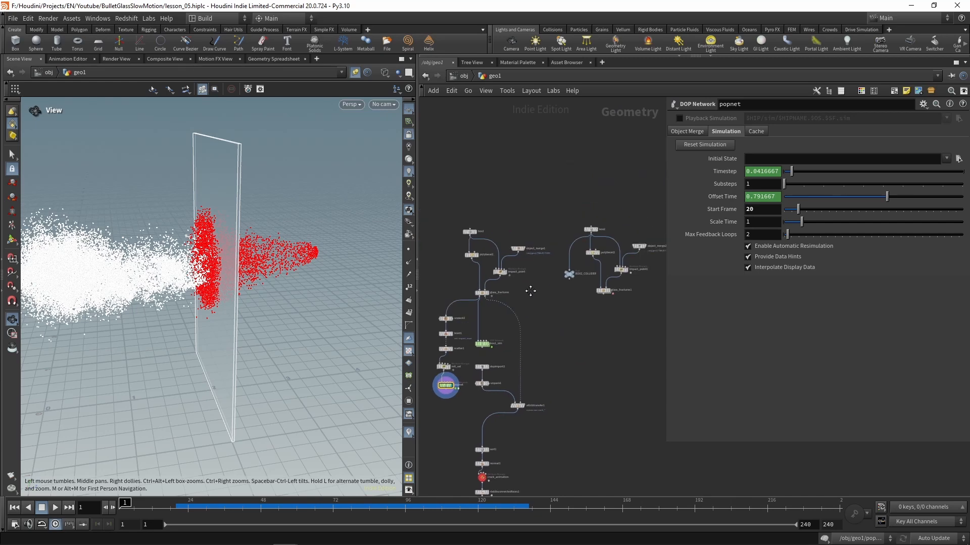
{"action": "middle_click_drag", "start_coordinate": [598, 351], "coordinate": [564, 363]}
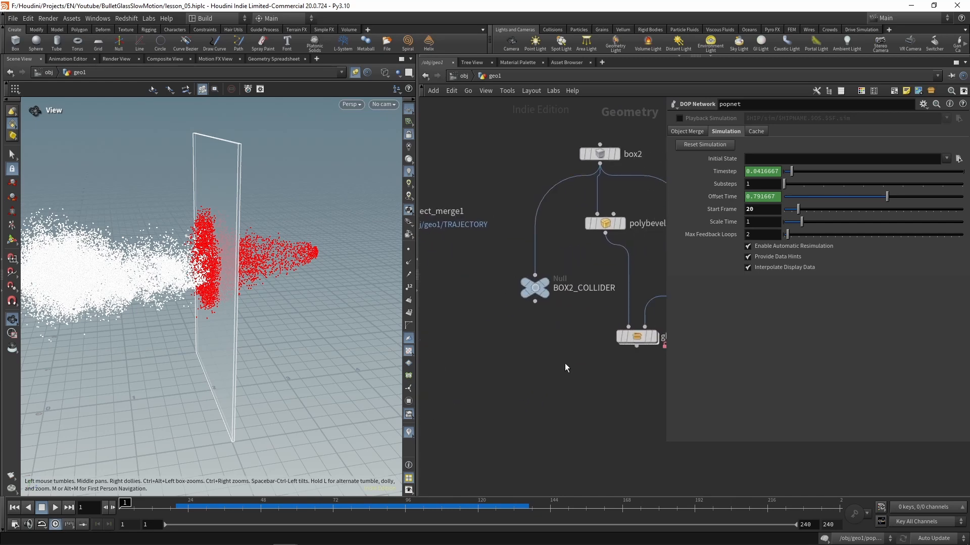
{"action": "key", "text": "Tab"}
{"action": "type", "text": "bou"}
{"action": "key", "text": "Return"}
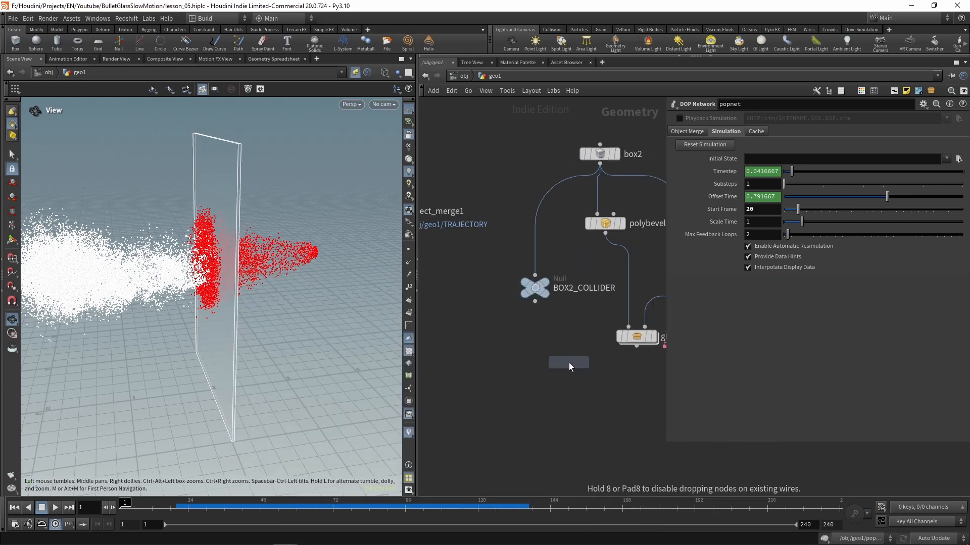
{"action": "left_click", "coordinate": [539, 210]}
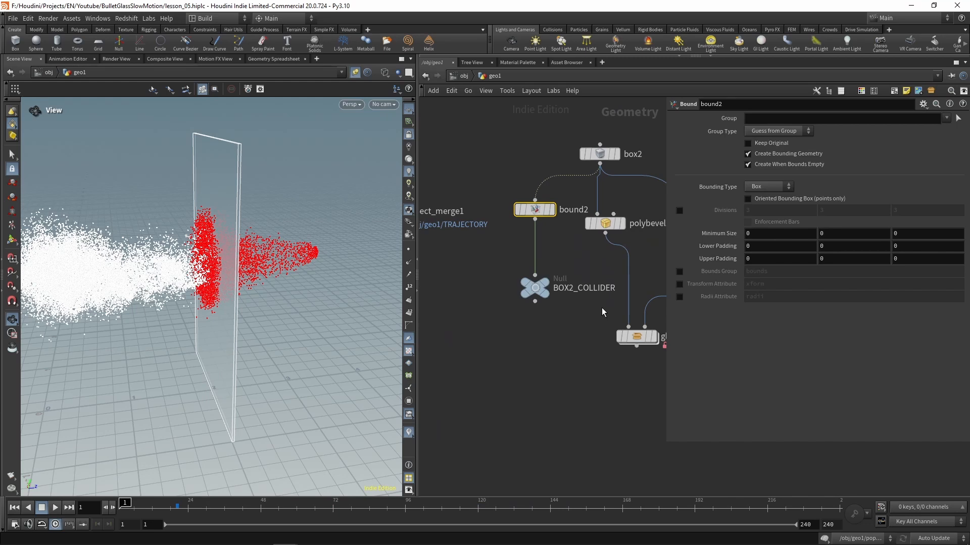
{"action": "left_click", "coordinate": [554, 210]}
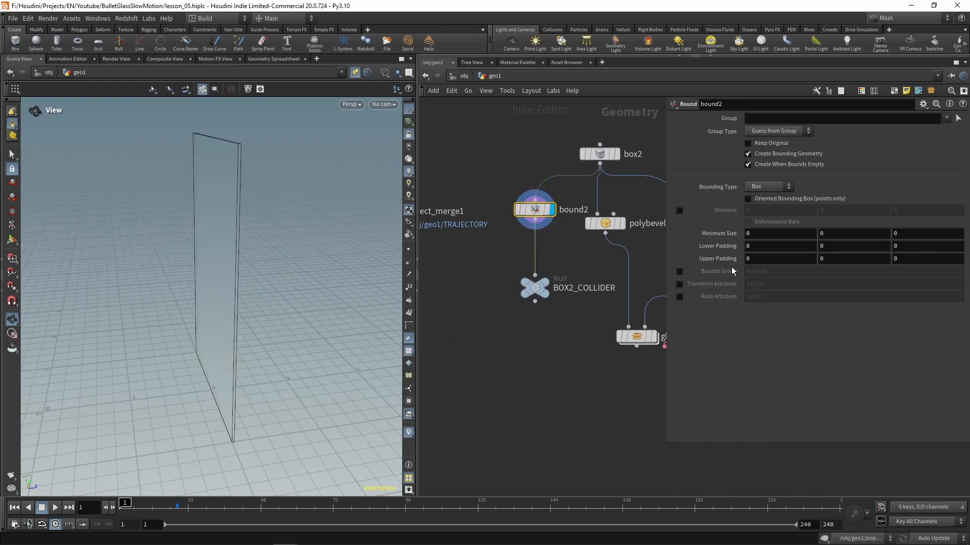
{"action": "mouse_move", "coordinate": [918, 260]}
{"action": "middle_mouse_down"}
{"action": "mouse_move", "coordinate": [918, 301]}
{"action": "mouse_move", "coordinate": [950, 301]}
{"action": "mouse_move", "coordinate": [903, 261]}
{"action": "middle_mouse_up"}
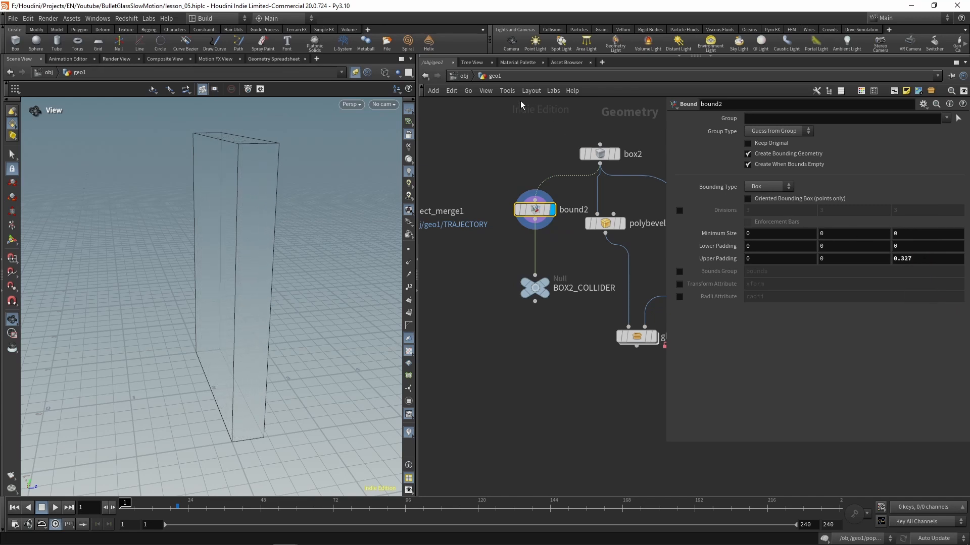
Step: Return inside popnet and play the simulation from frame 1 to examine how the impact particles collide with the thickened collider
{"action": "scroll", "coordinate": [490, 341], "scroll_direction": "down", "scroll_amount": 6}
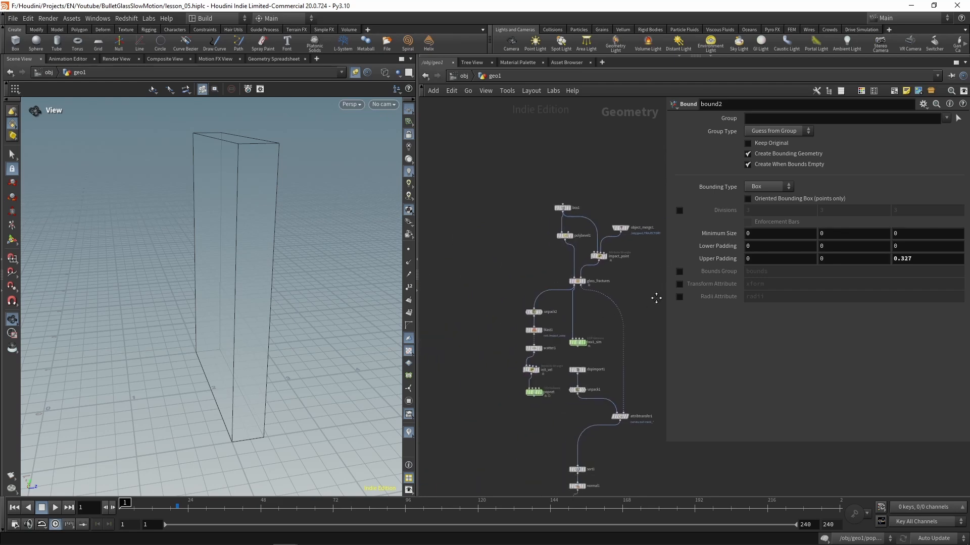
{"action": "scroll", "coordinate": [550, 302], "scroll_direction": "up", "scroll_amount": 4}
{"action": "double_click", "coordinate": [514, 256]}
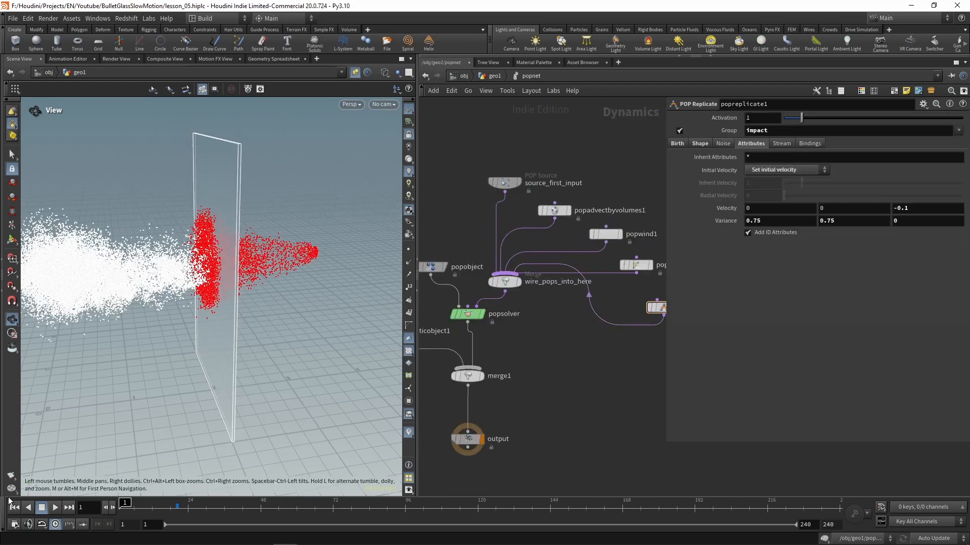
{"action": "left_click", "coordinate": [55, 508]}
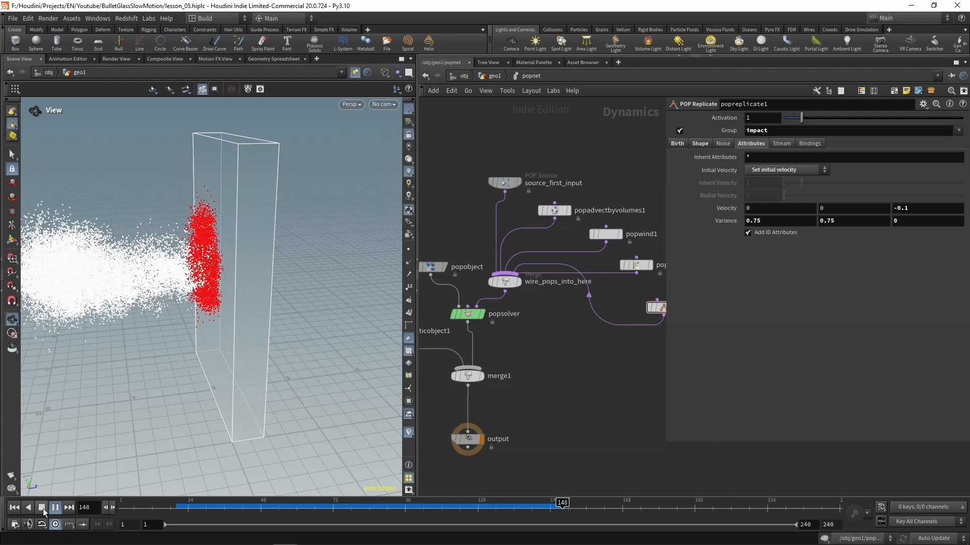
{"action": "left_click", "coordinate": [44, 510]}
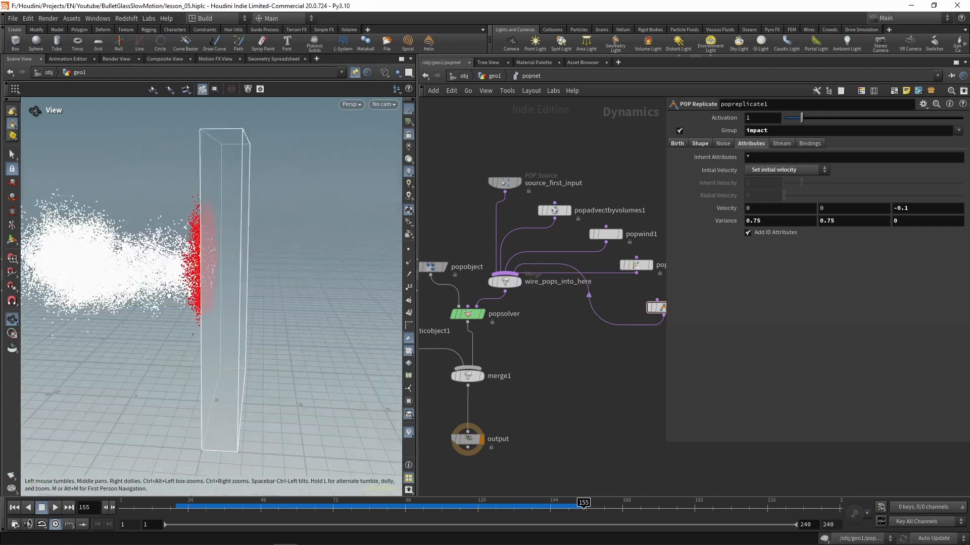